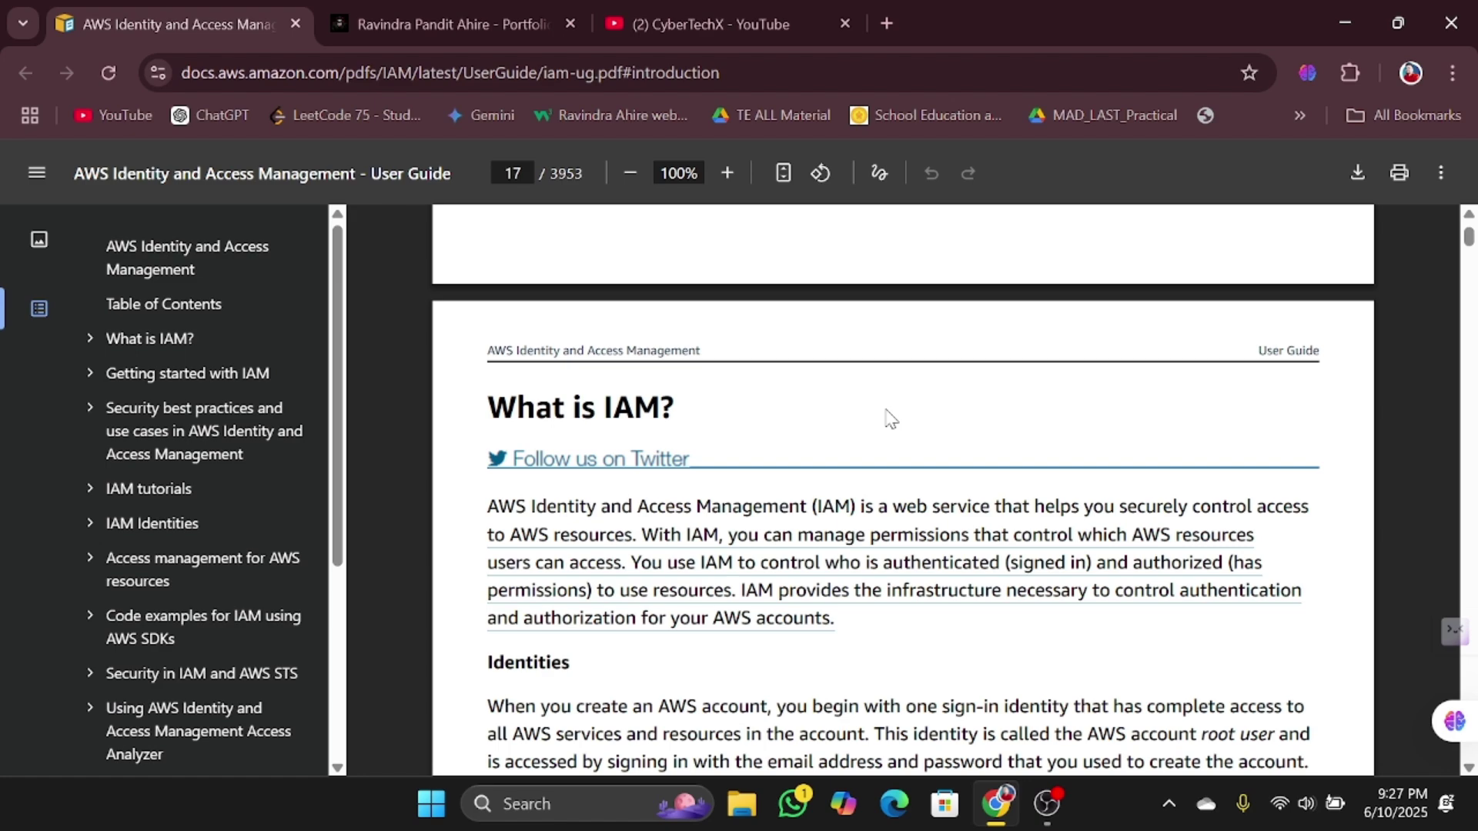
Read the Identities and Access management sections of the What is IAM? chapter in the AWS user guide.
scroll(891, 418, "down", 5)
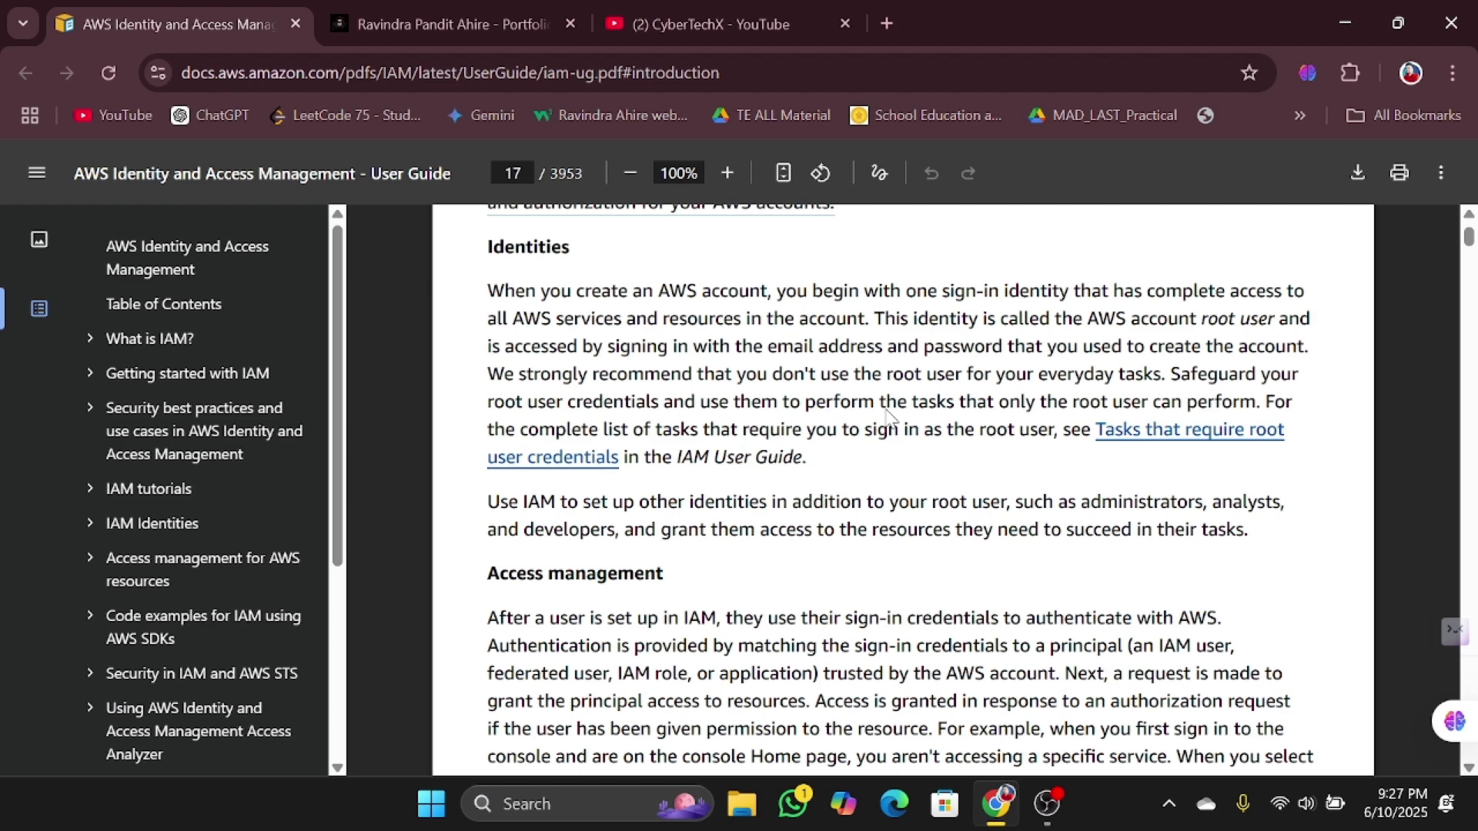
scroll(830, 471, "up", 1)
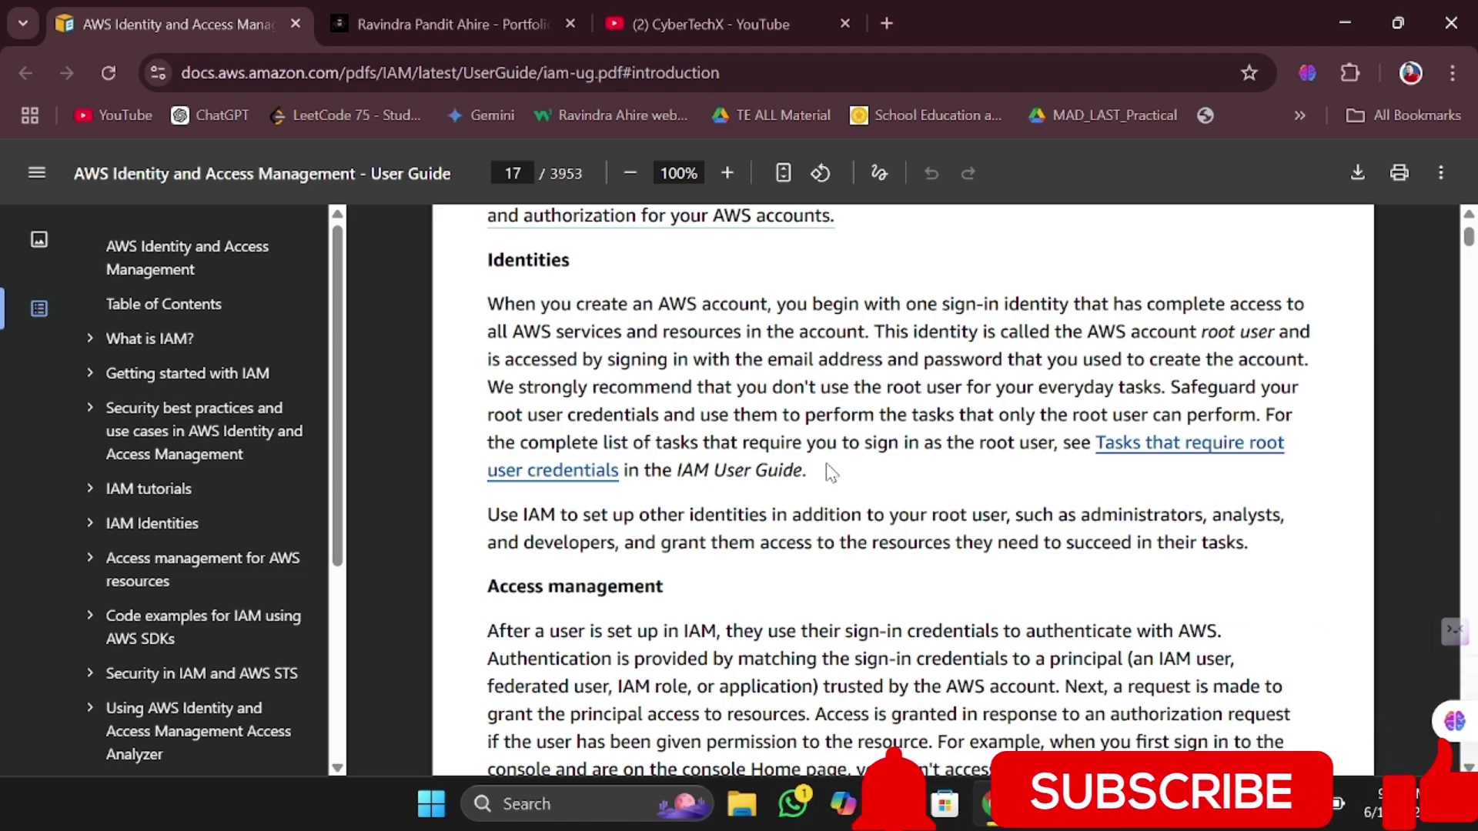
scroll(826, 463, "down", 4)
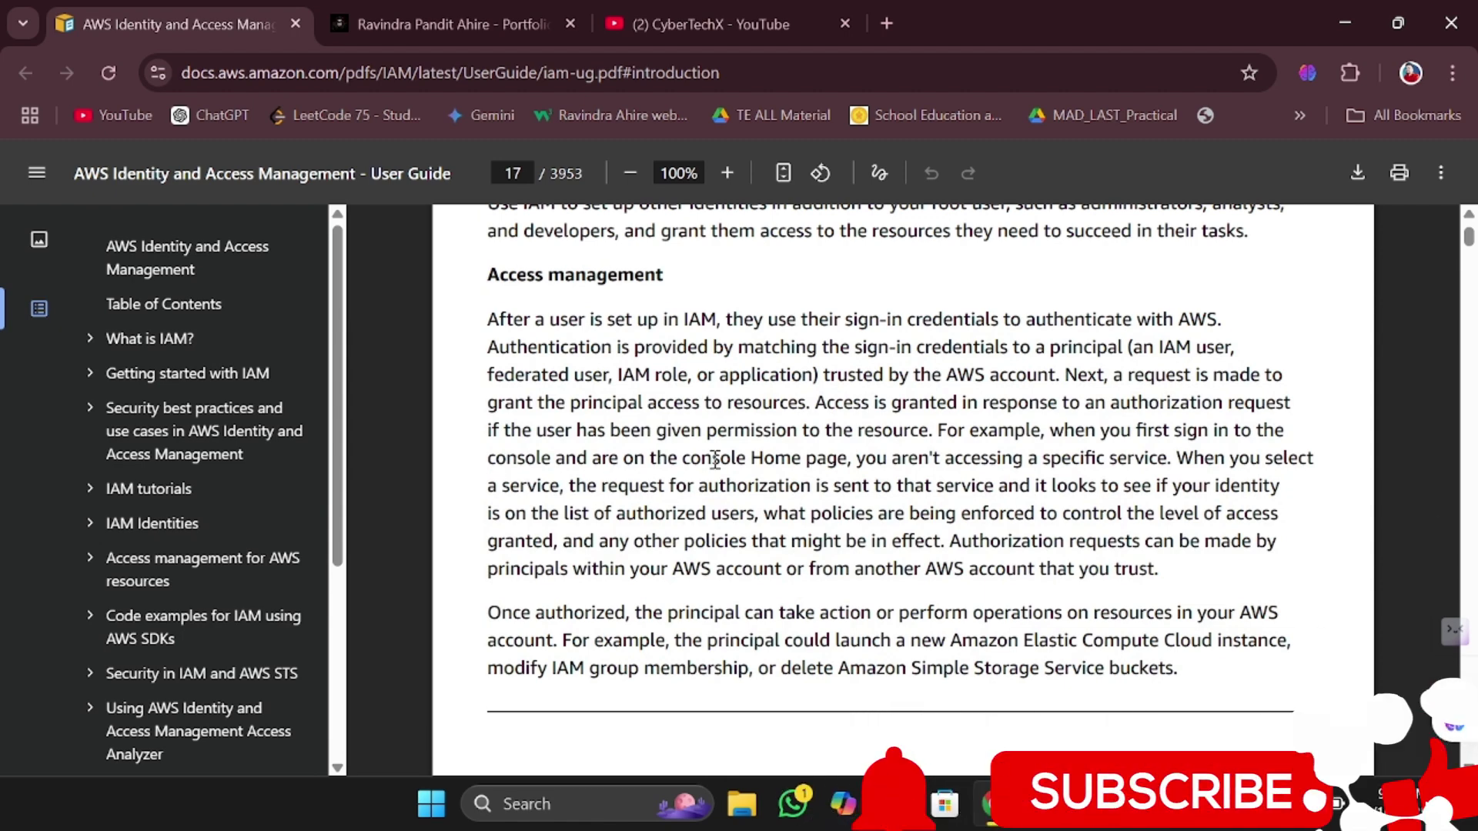
scroll(716, 460, "up", 1)
scroll(717, 461, "down", 1)
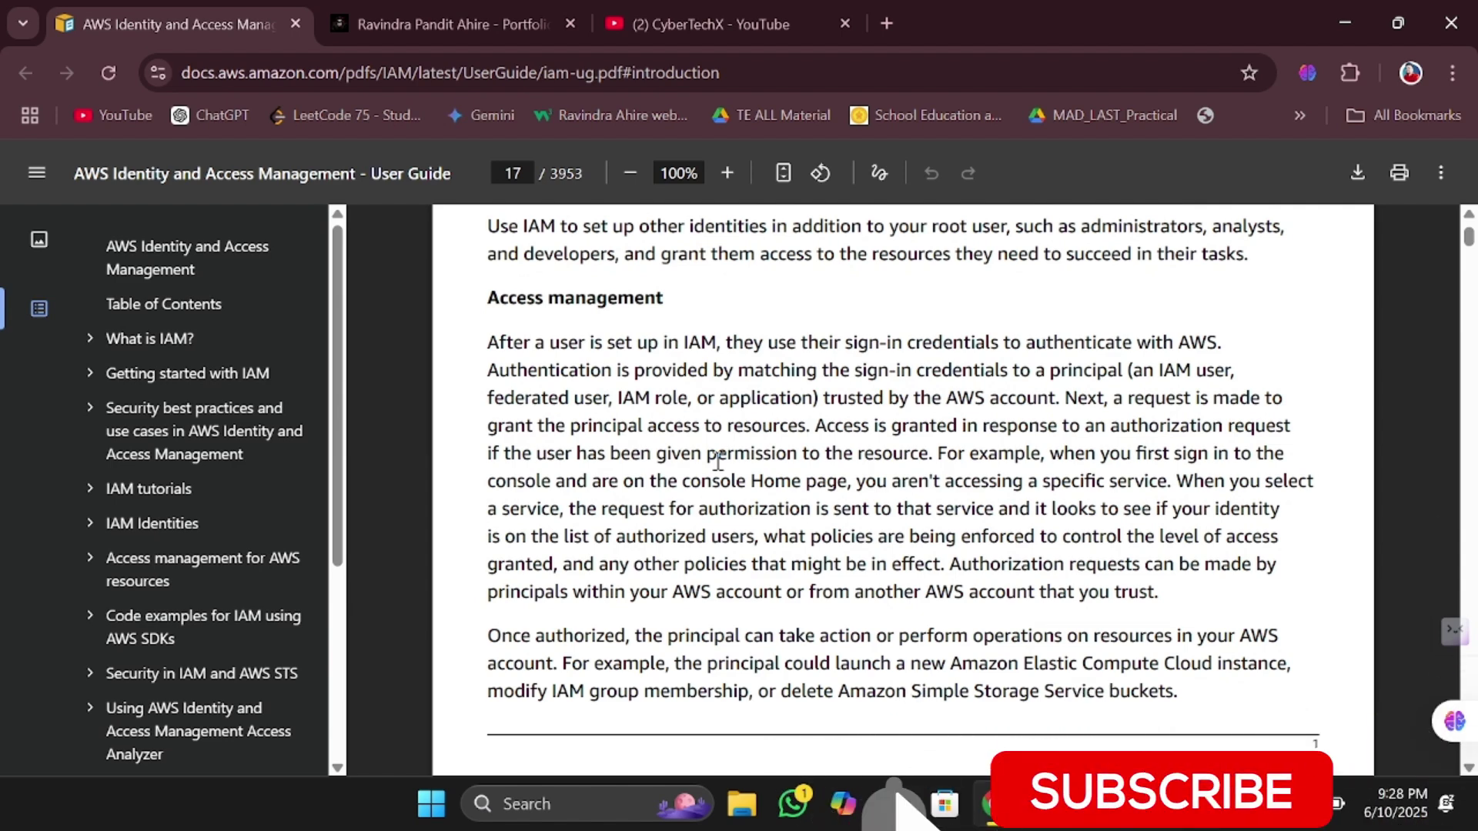
scroll(739, 554, "up", 2)
scroll(738, 646, "down", 7)
scroll(739, 642, "up", 7)
scroll(739, 642, "up", 5)
Review the guide's Why should I use IAM? section, including shared access, granular permissions, EC2 application access and multi-factor authentication.
scroll(738, 642, "down", 12)
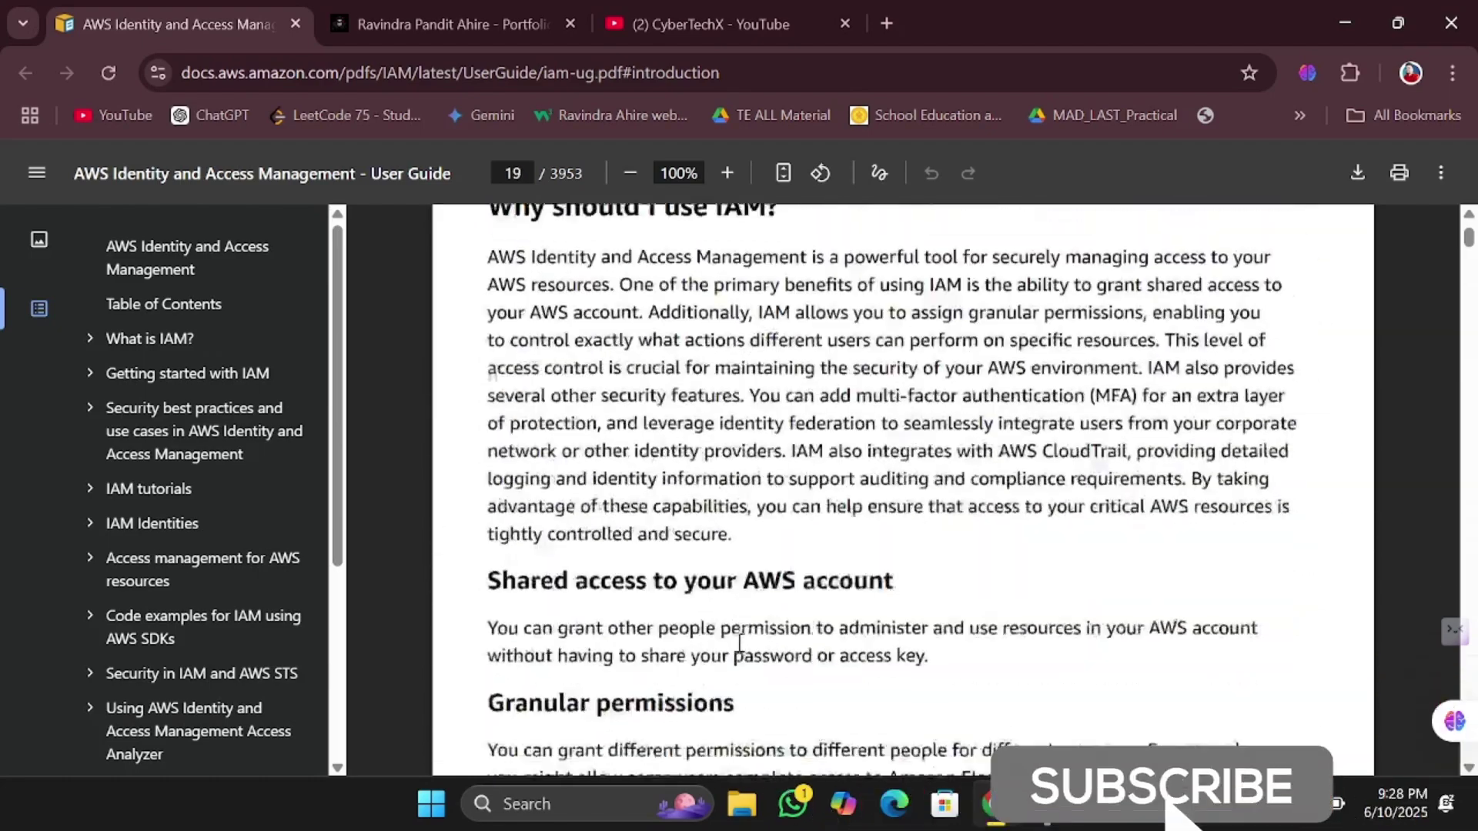
scroll(739, 643, "up", 5)
scroll(739, 642, "down", 10)
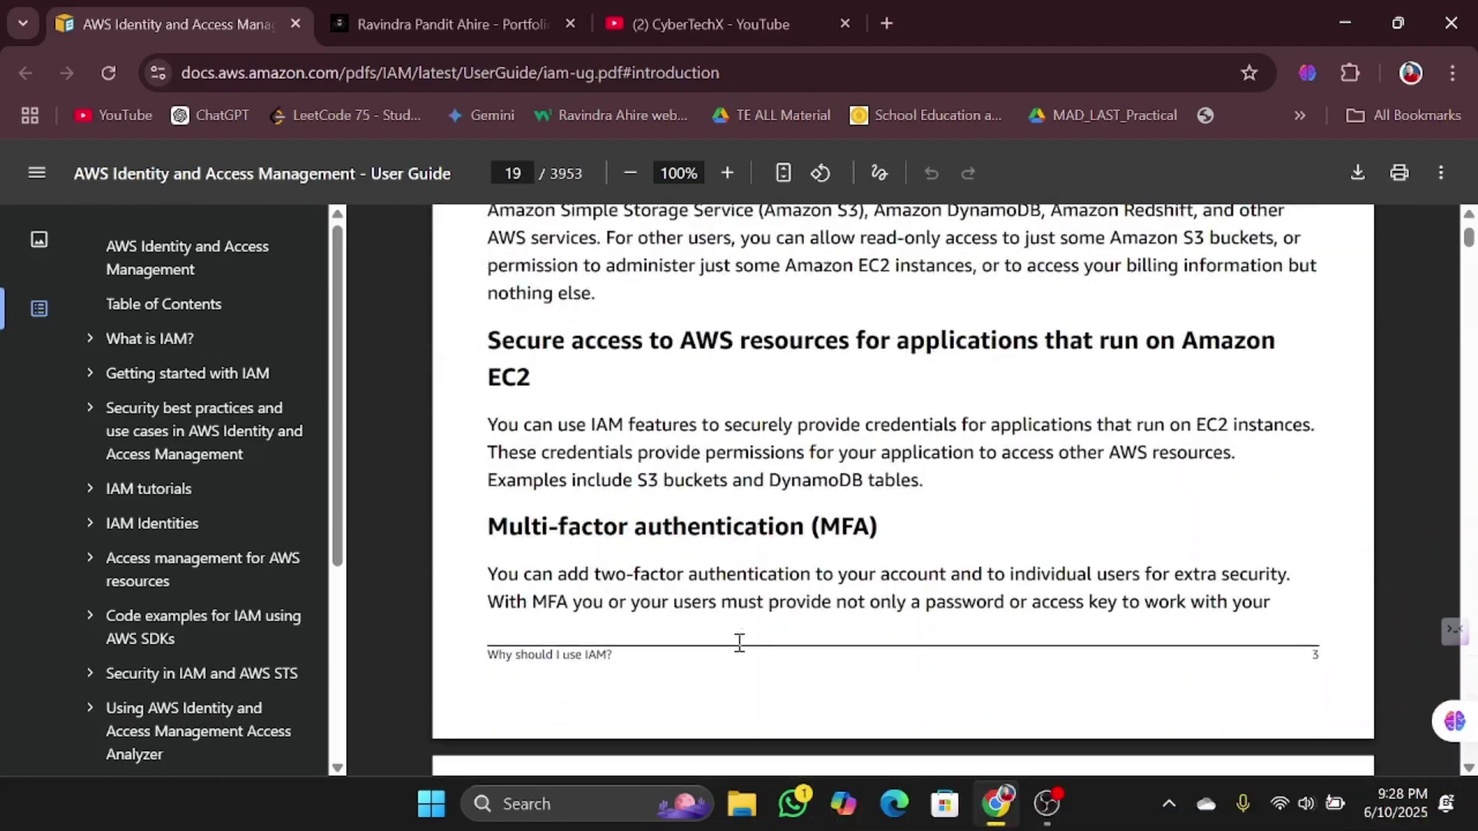
scroll(739, 642, "down", 10)
scroll(738, 643, "up", 6)
scroll(738, 642, "up", 5)
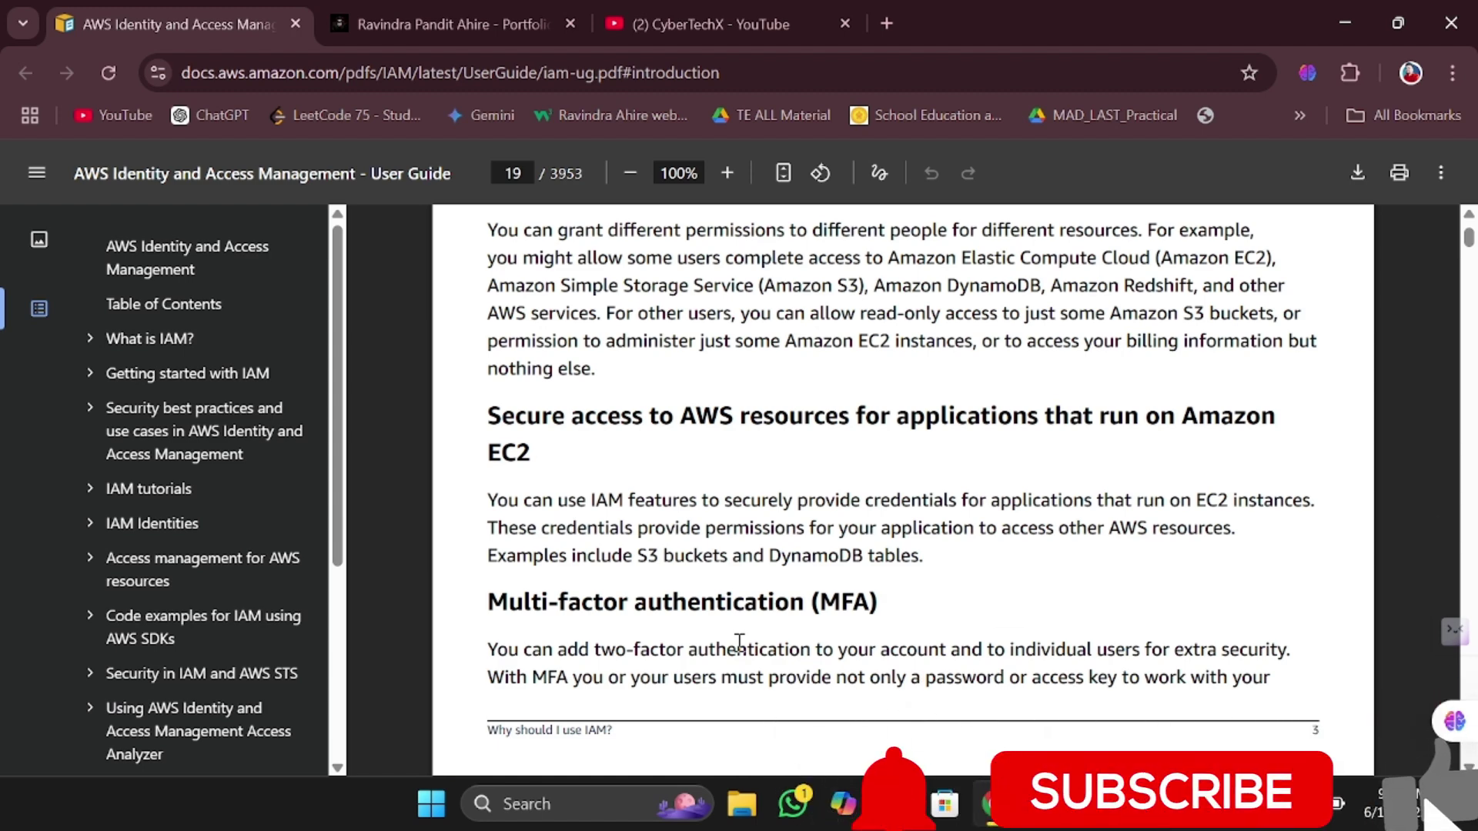
scroll(872, 345, "up", 3)
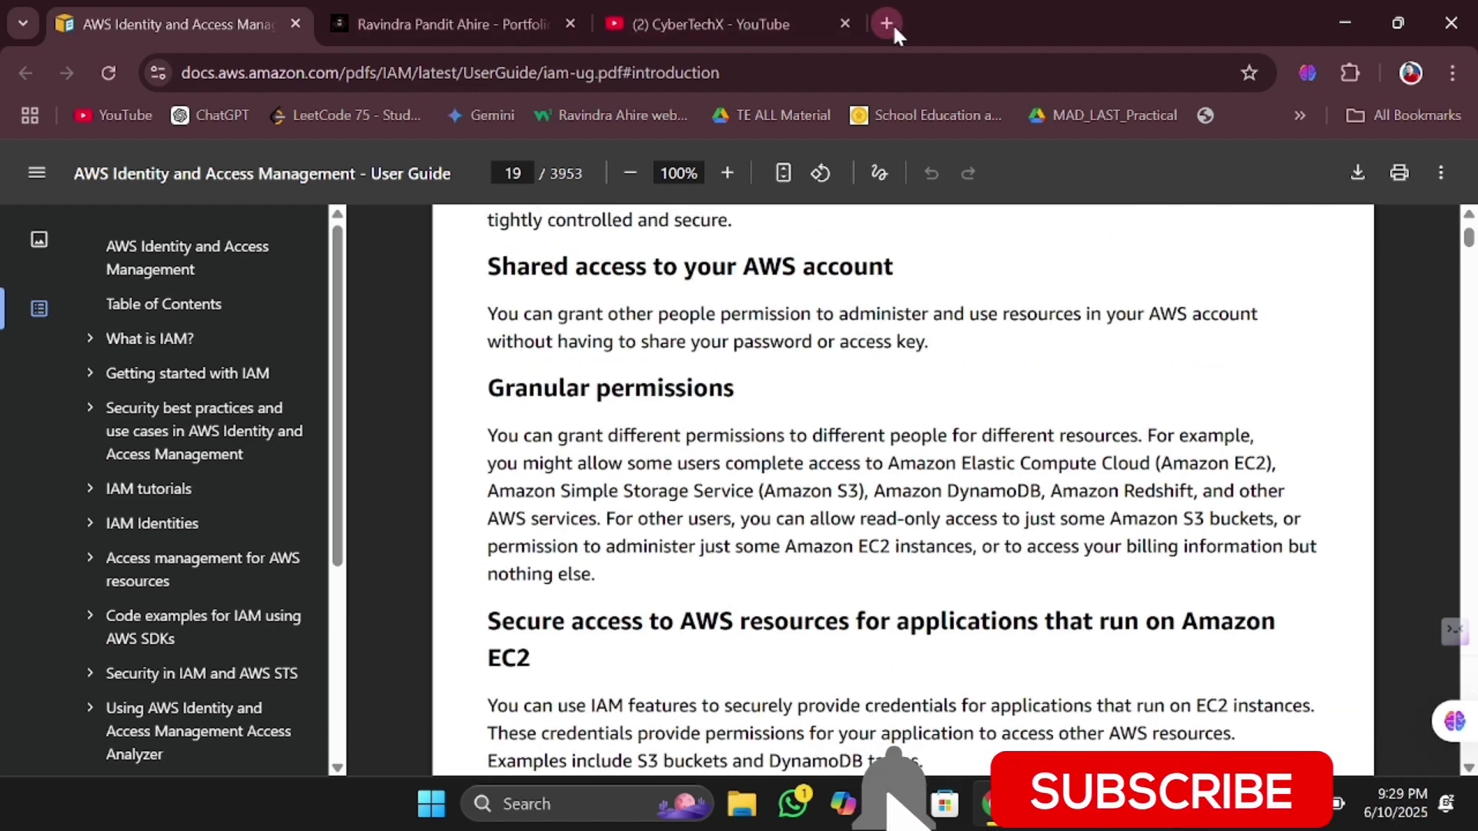
Search the web for "aws console" in a new browser tab.
left_click(889, 24)
left_click(552, 68)
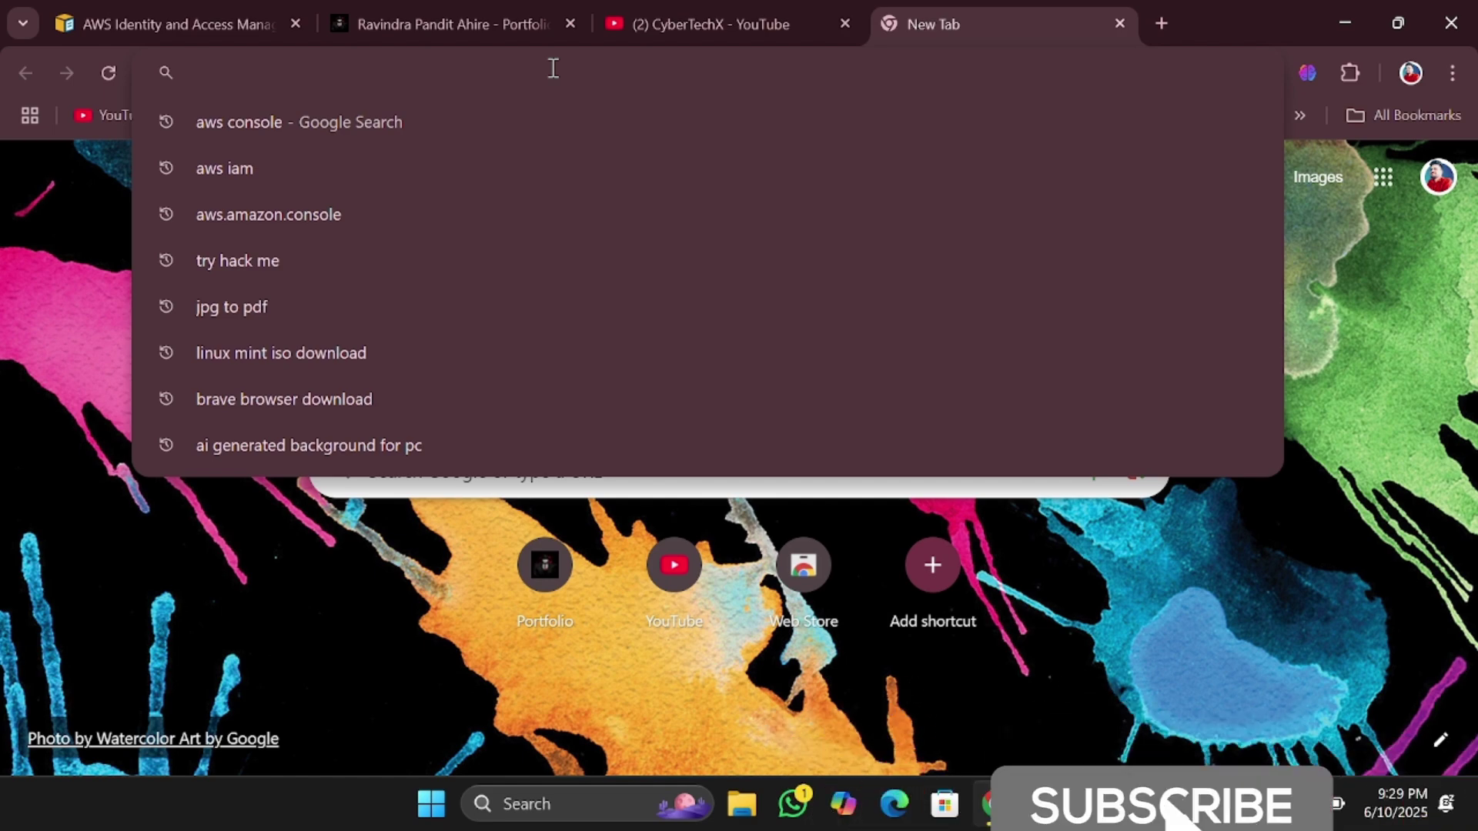
type("asw")
key("BackSpace")
key("BackSpace")
type("ws")
key("BackSpace")
key("BackSpace")
type("s console")
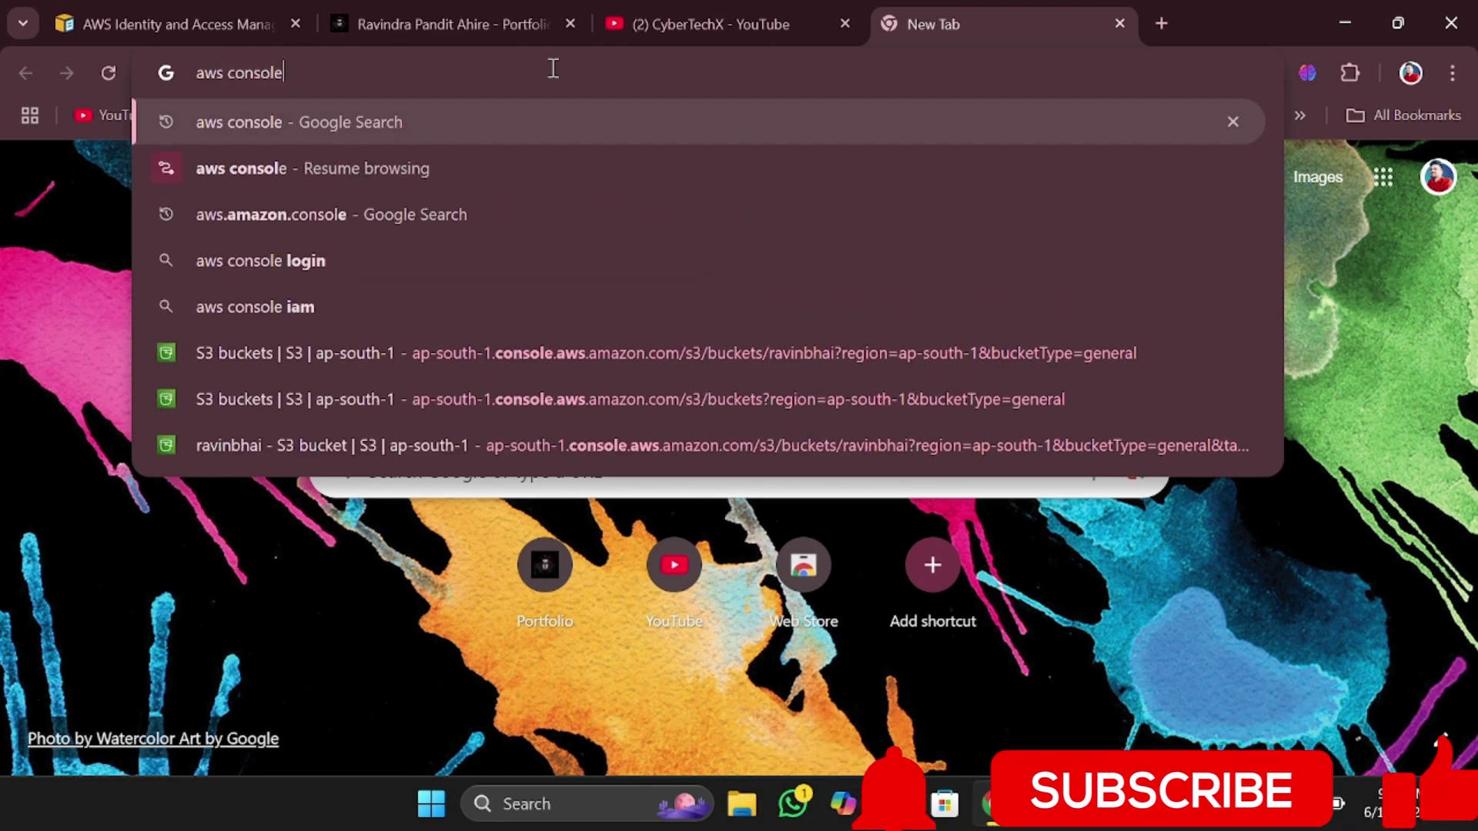
key("Return")
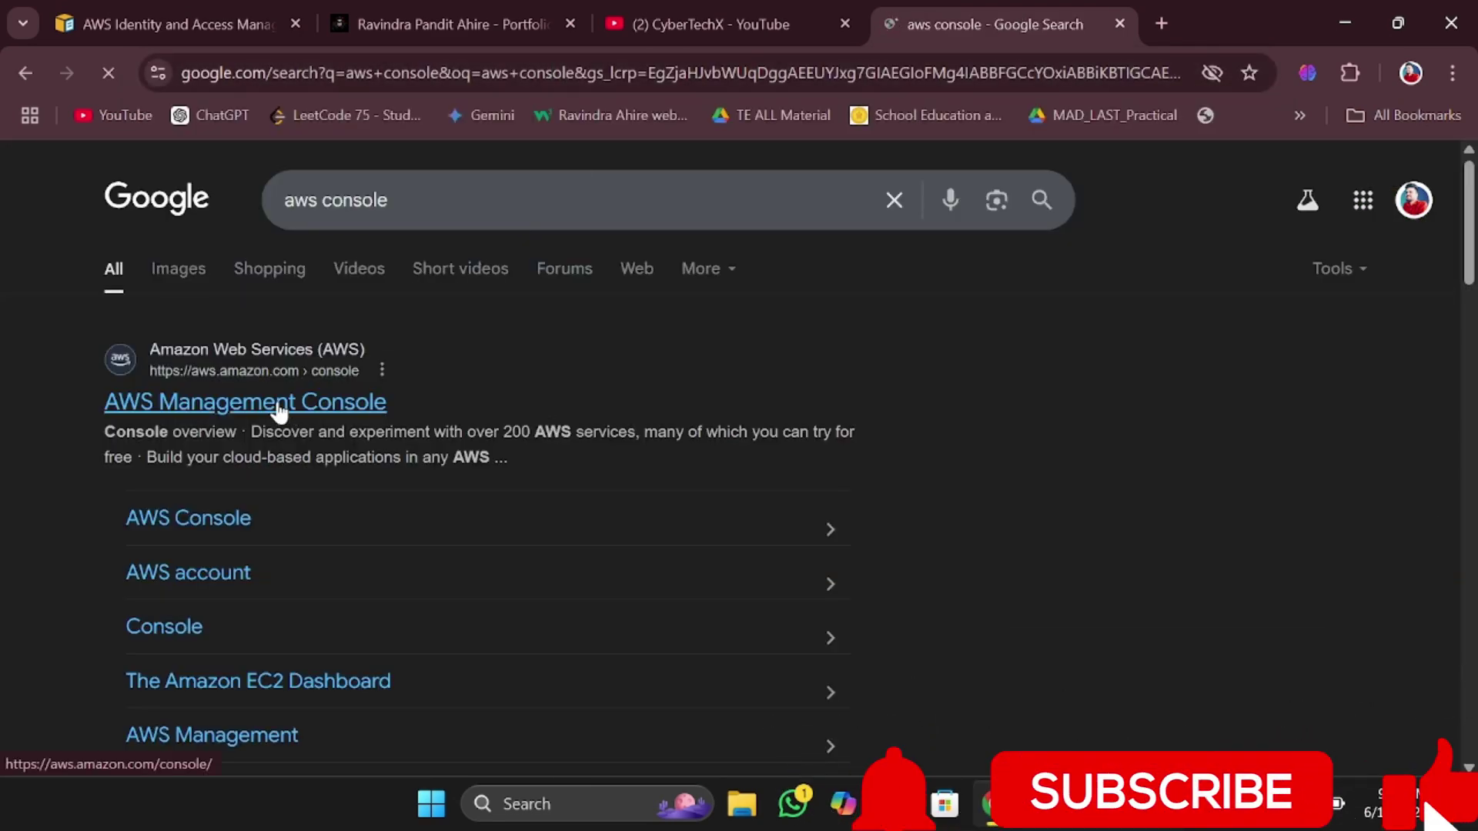
Open the AWS Management Console site from the search results and go to its IAM user sign-in form.
left_click(278, 405)
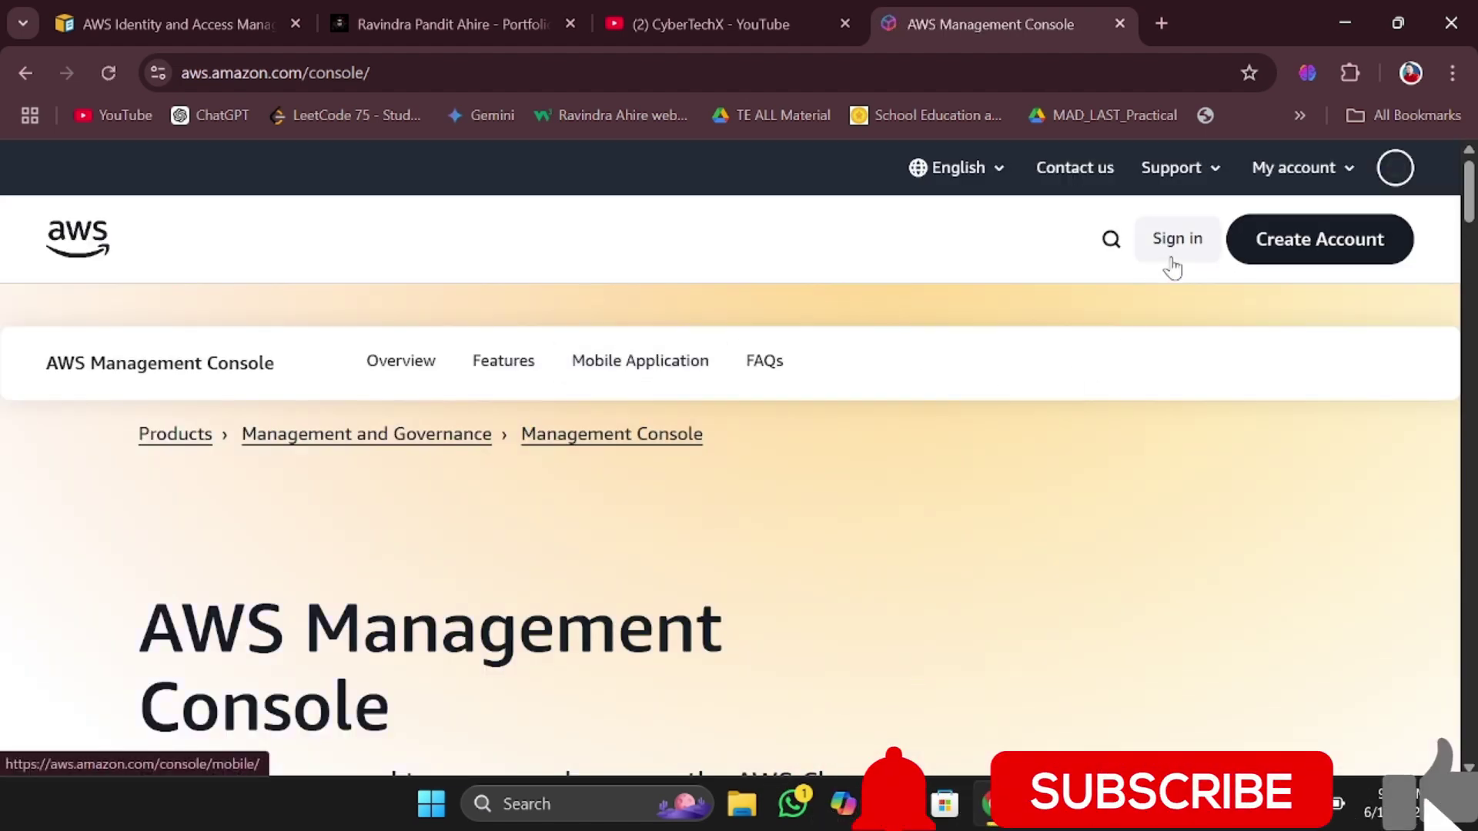
left_click(1177, 239)
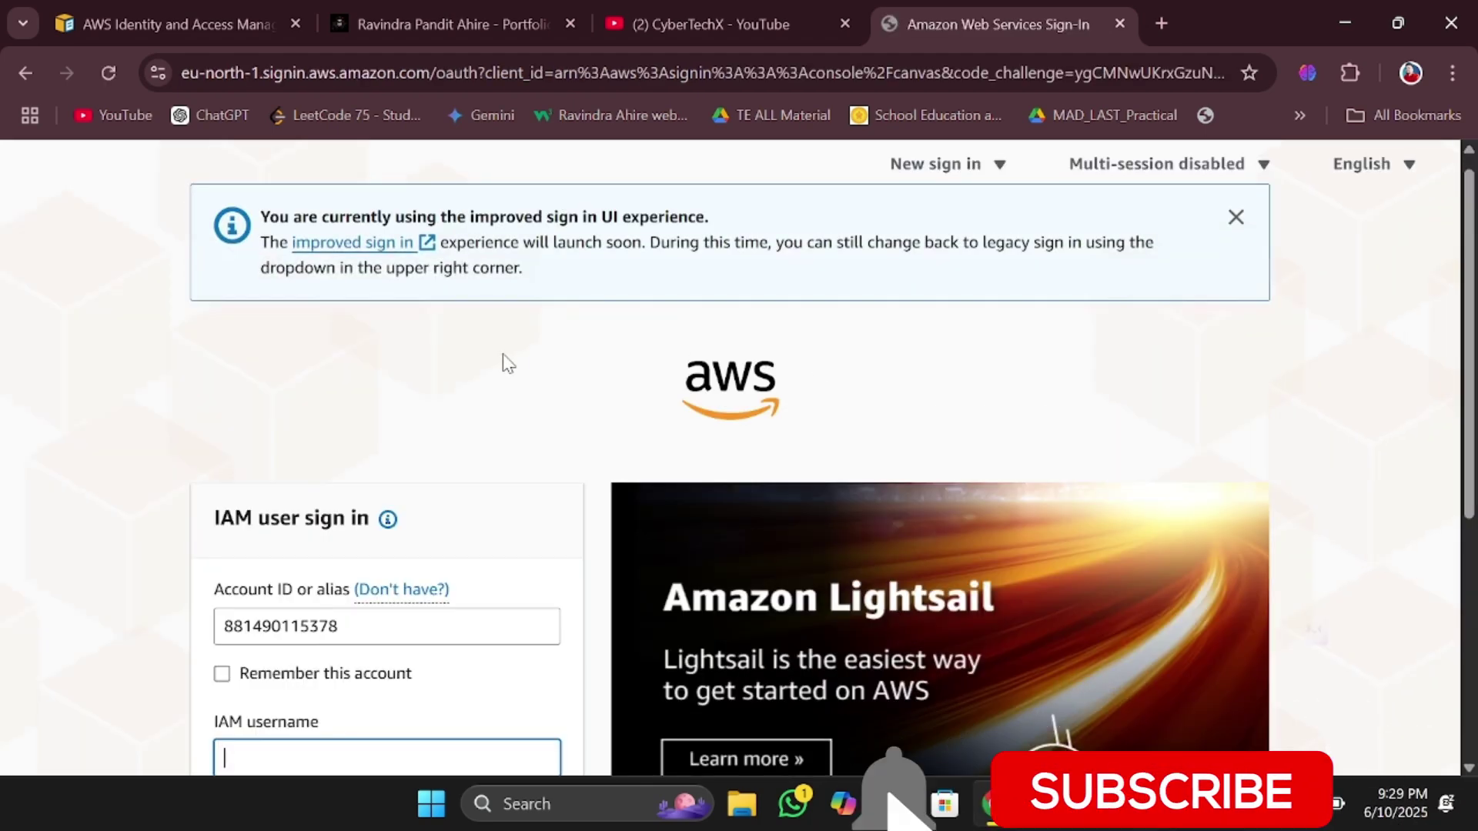
scroll(461, 461, "down", 4)
scroll(112, 400, "up", 1)
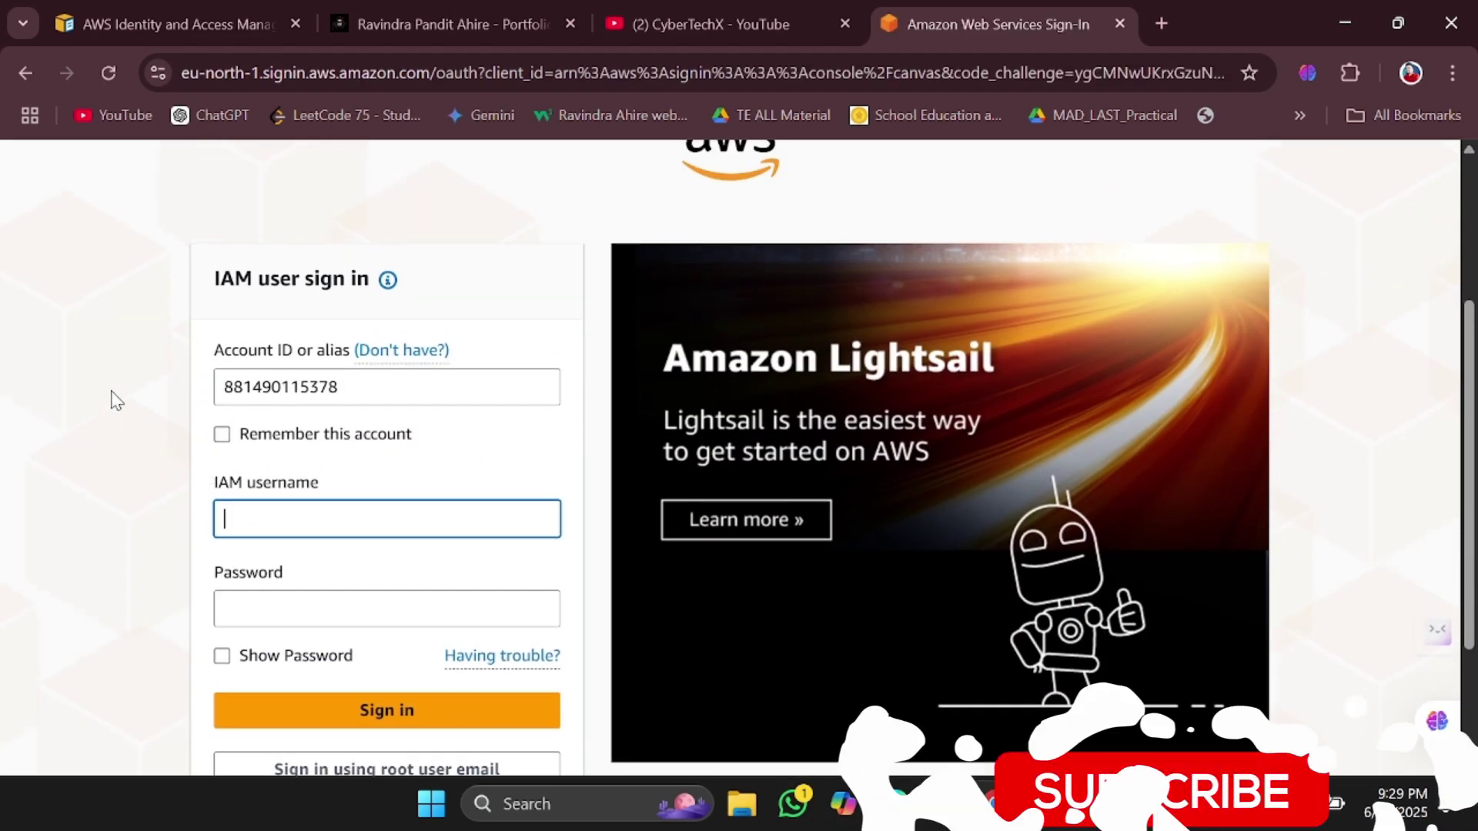
Examine the IAM user sign-in form, including its account ID, username and password fields and the root user sign-in option.
left_click_drag(366, 386, 194, 396)
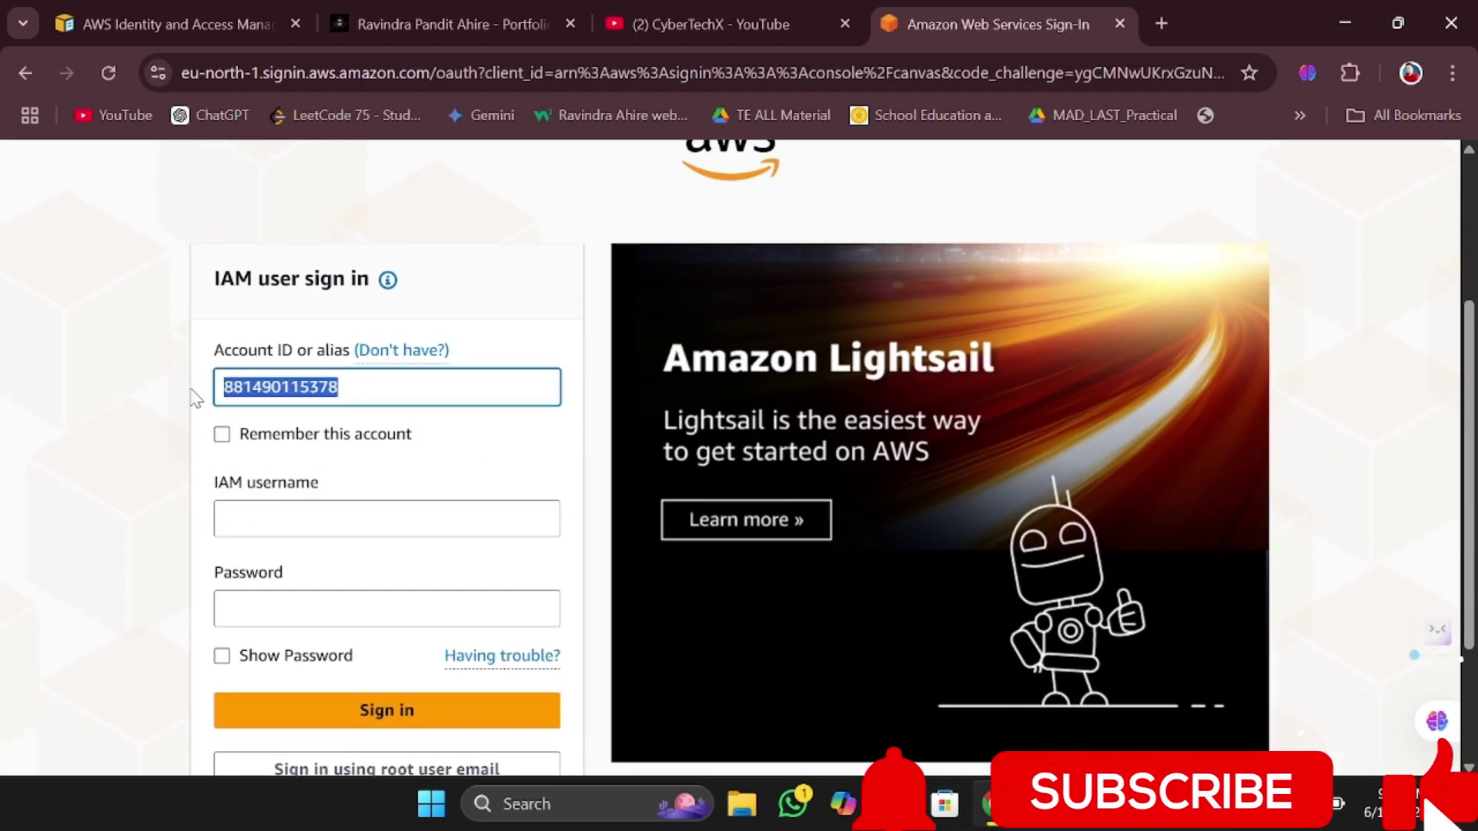
left_click(165, 348)
left_click_drag(217, 279, 387, 281)
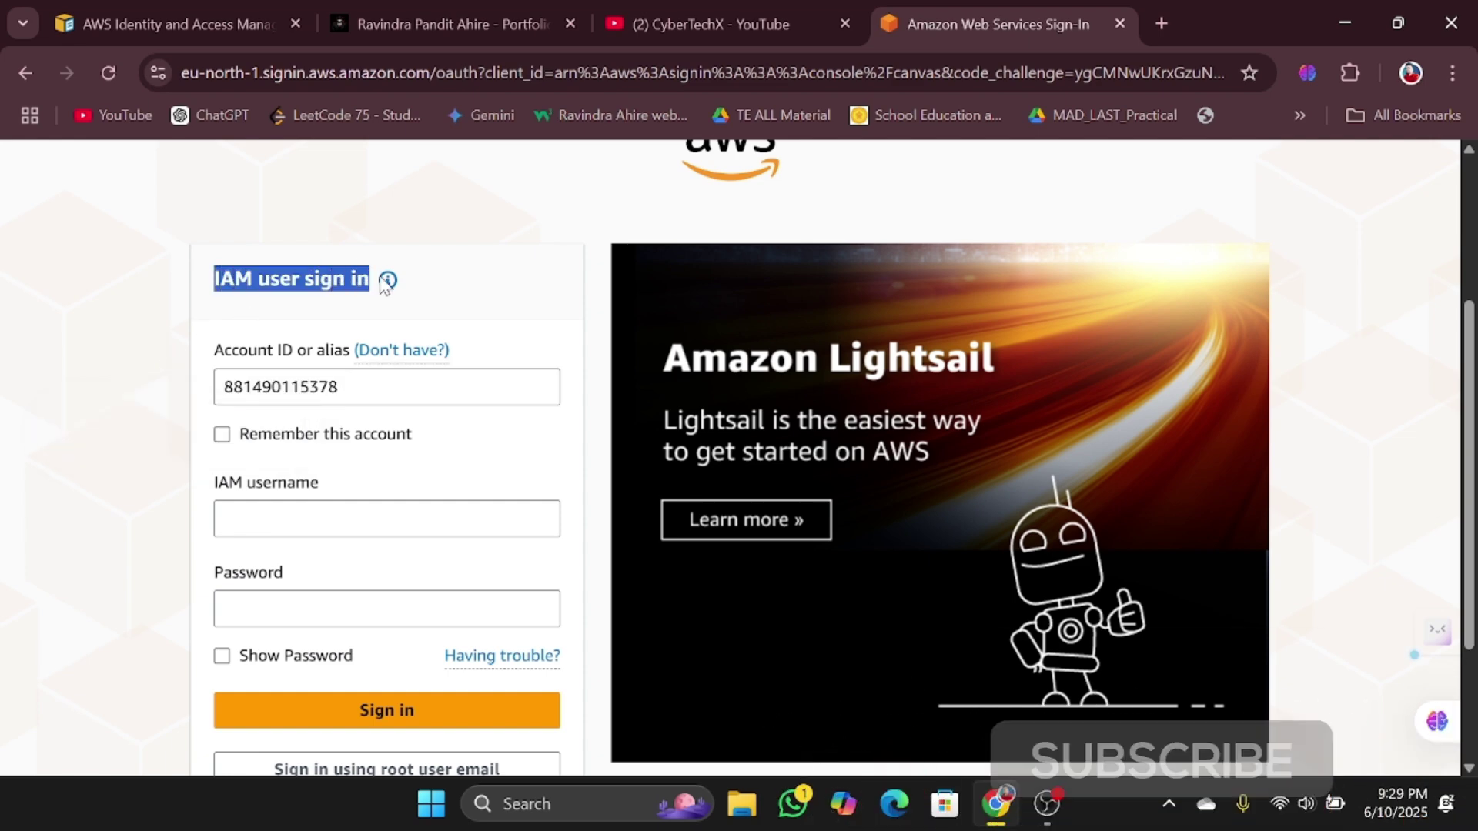
left_click(126, 348)
scroll(126, 348, "down", 1)
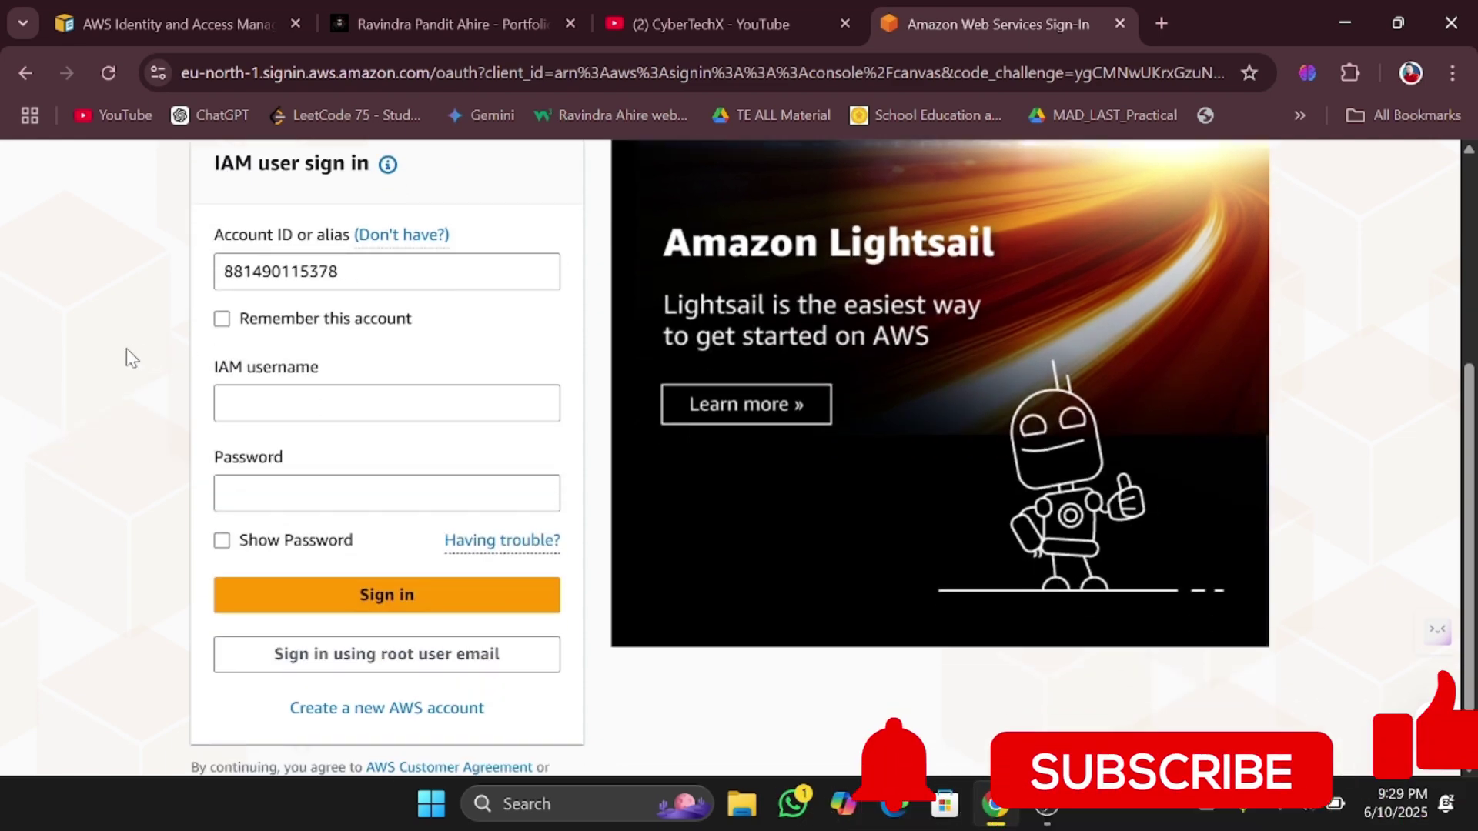
scroll(155, 537, "up", 1)
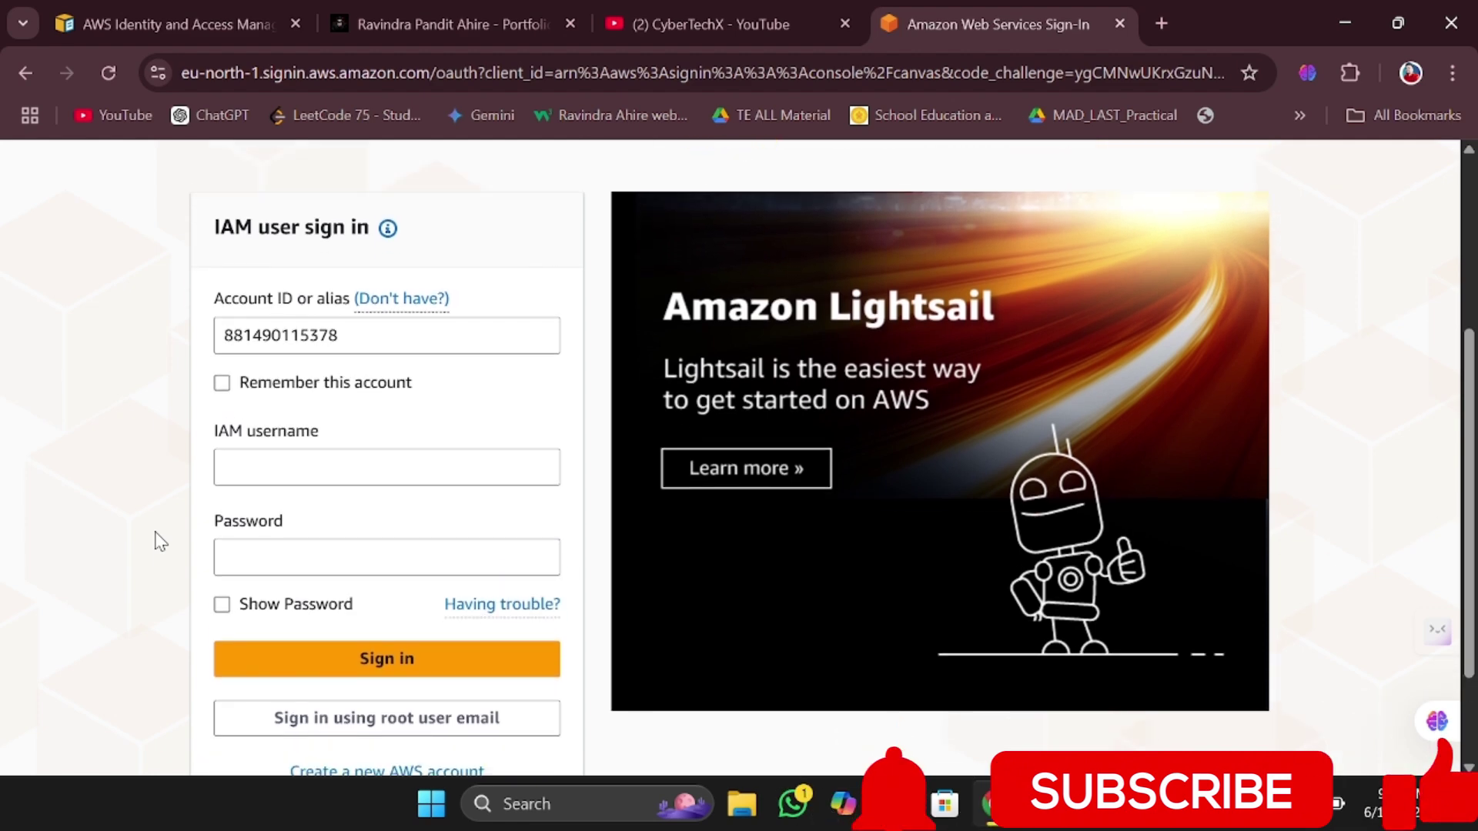
scroll(160, 541, "down", 2)
scroll(307, 391, "up", 1)
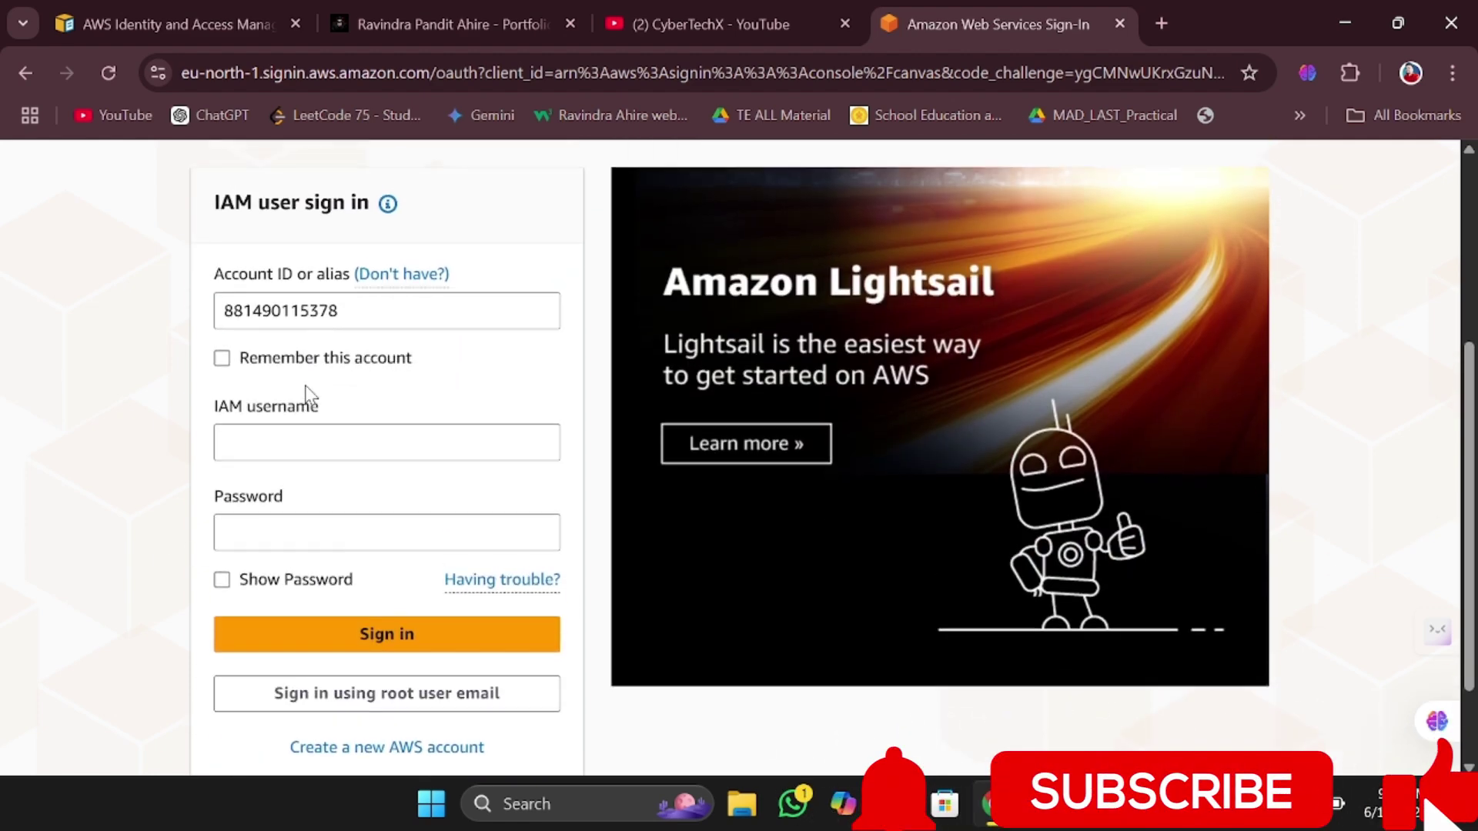
scroll(223, 600, "down", 1)
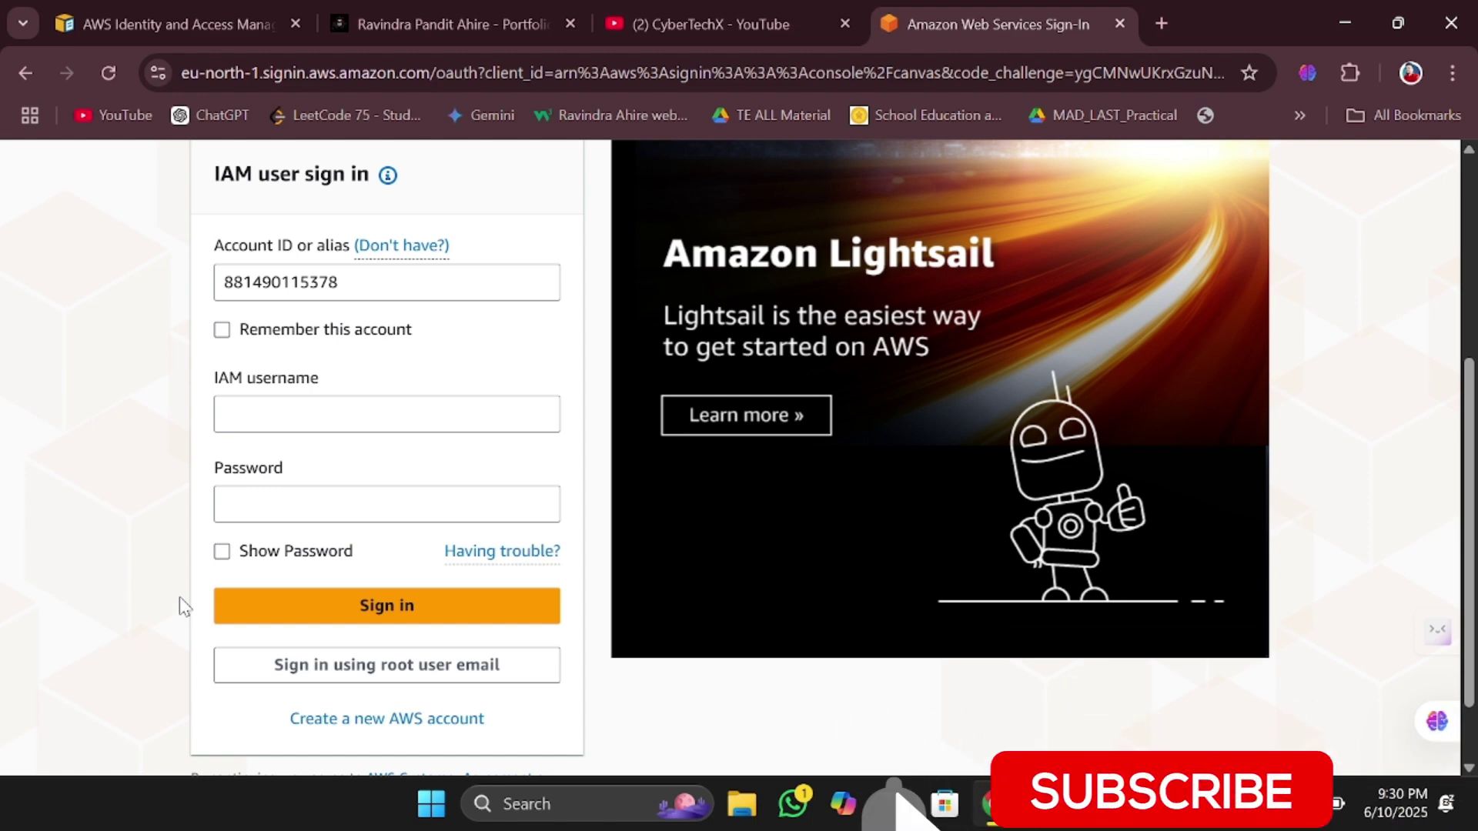
scroll(184, 606, "up", 1)
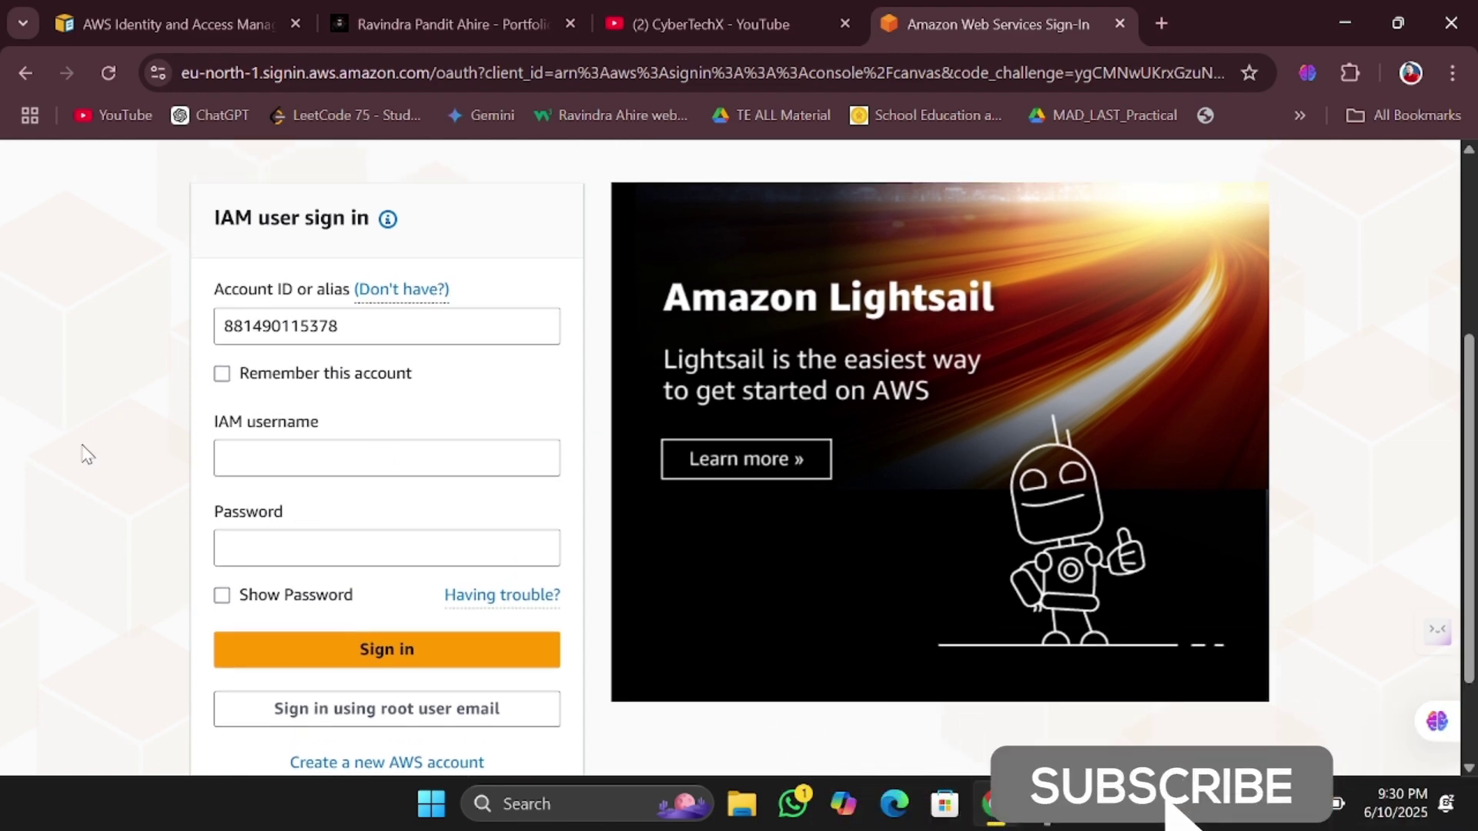
scroll(119, 431, "up", 3)
scroll(151, 500, "down", 3)
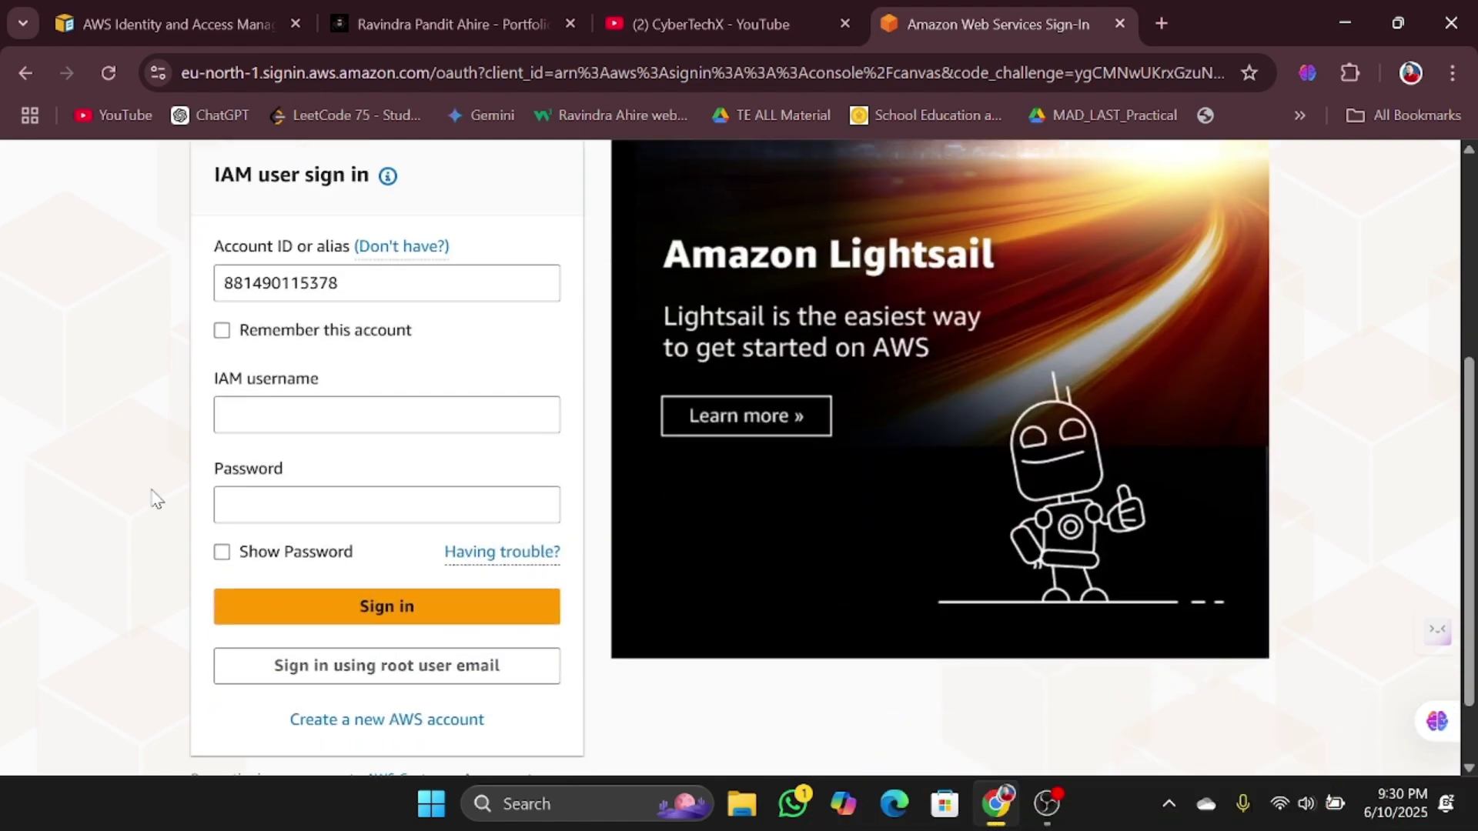
scroll(386, 422, "down", 1)
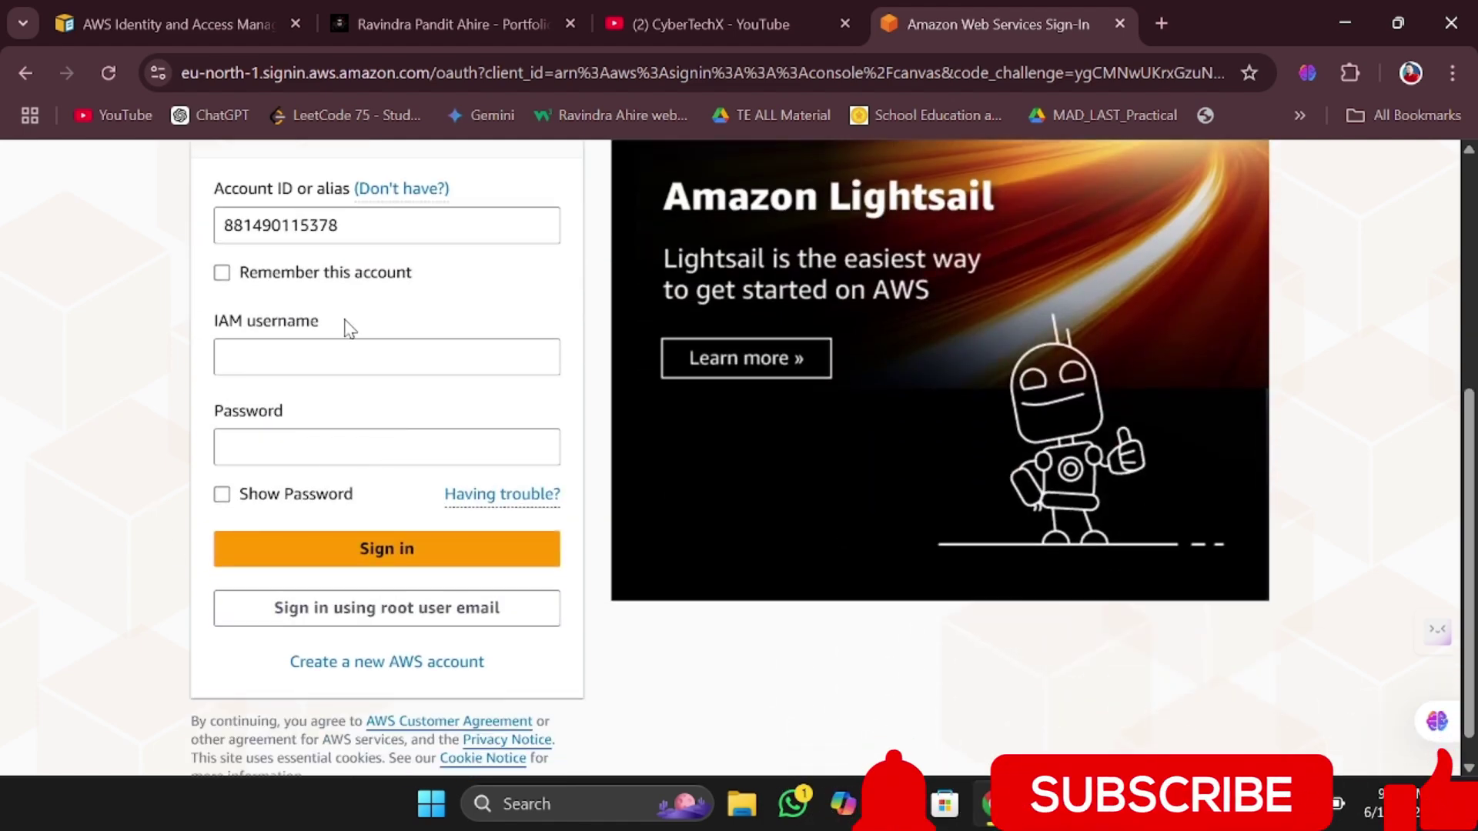
Sign in to the AWS console as an IAM user with the IAM username and the account password.
left_click(362, 357)
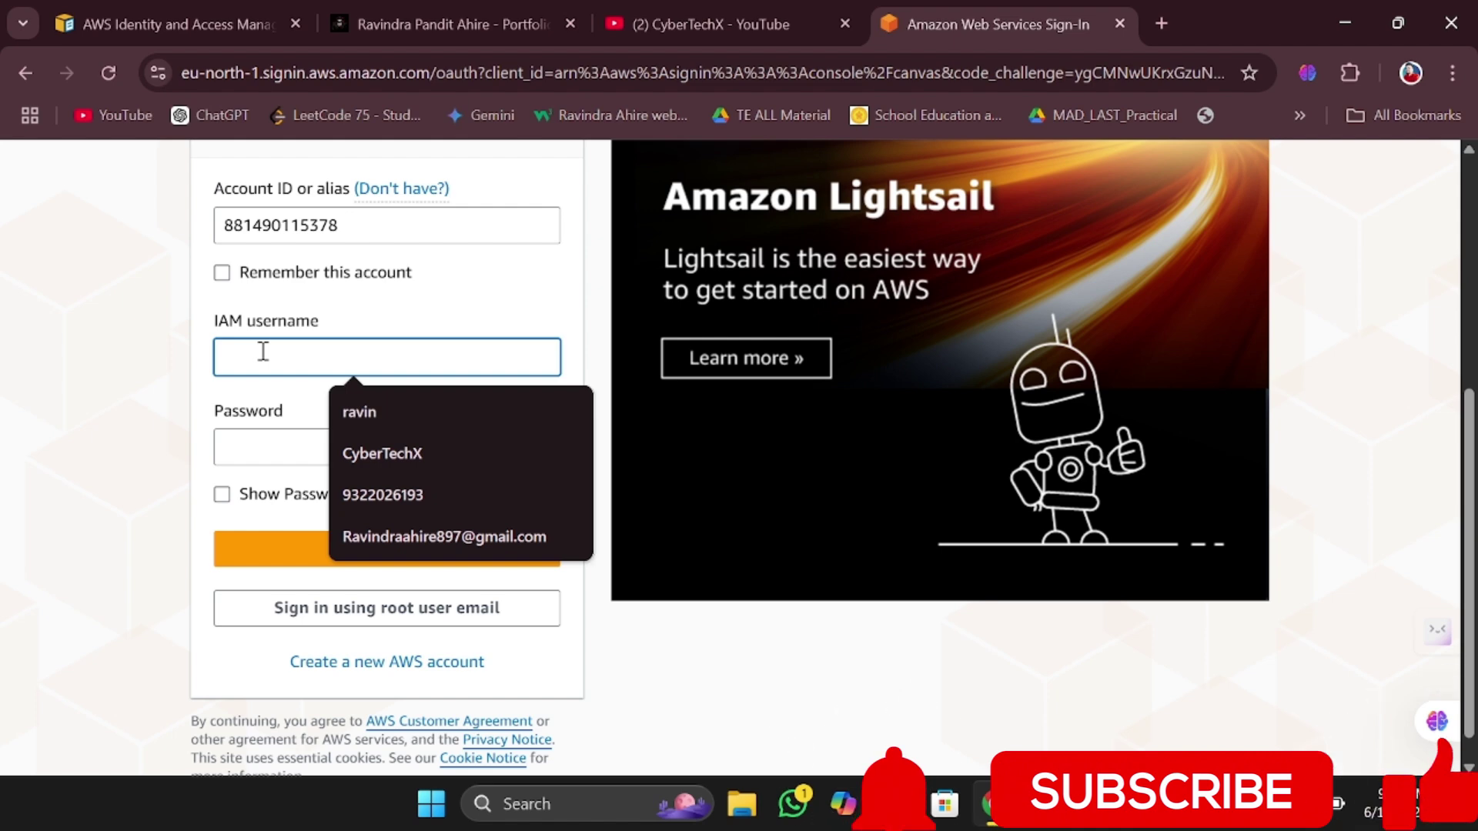
type("ravin")
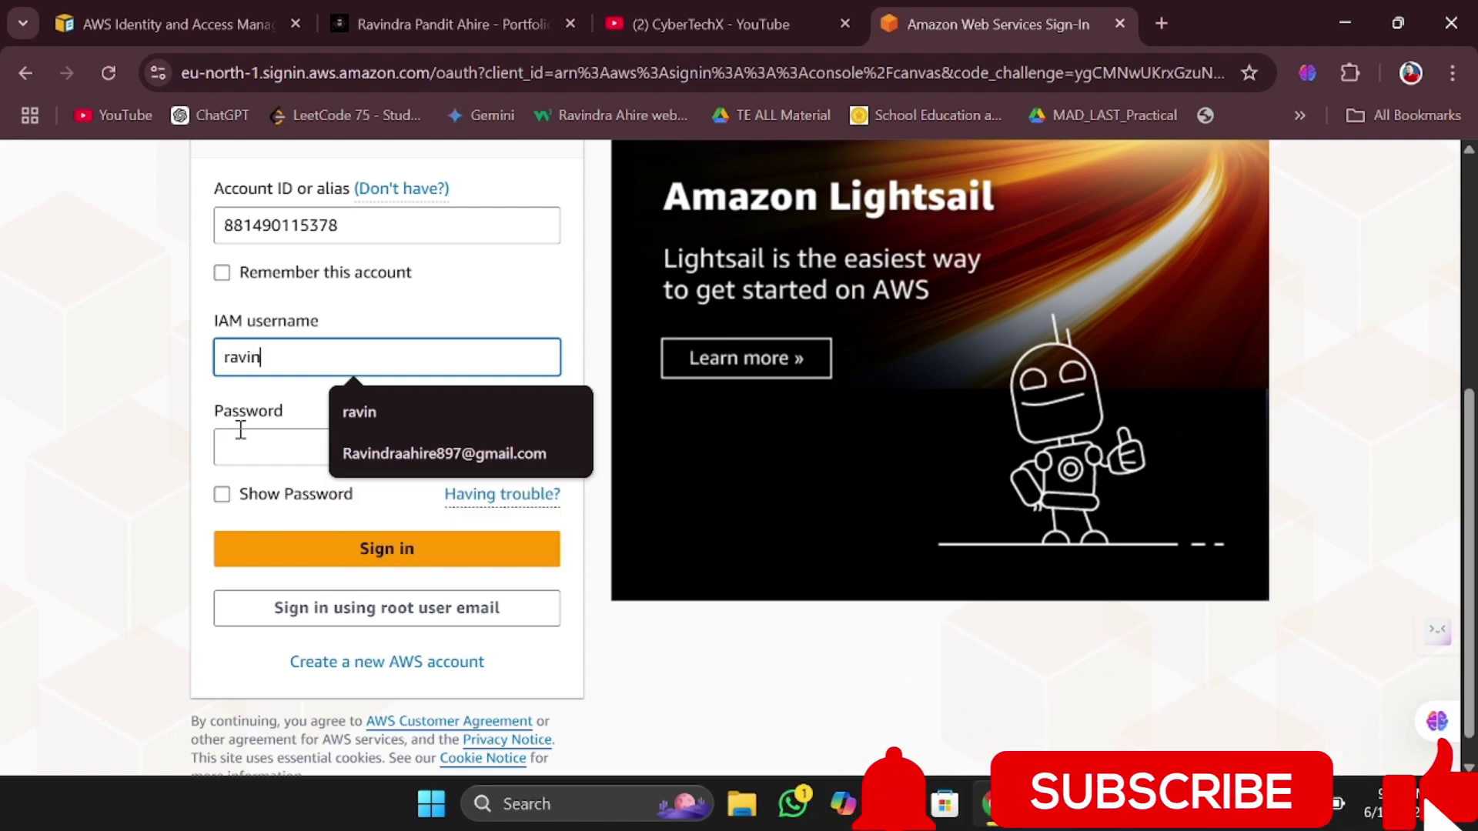
left_click(240, 431)
type("******")
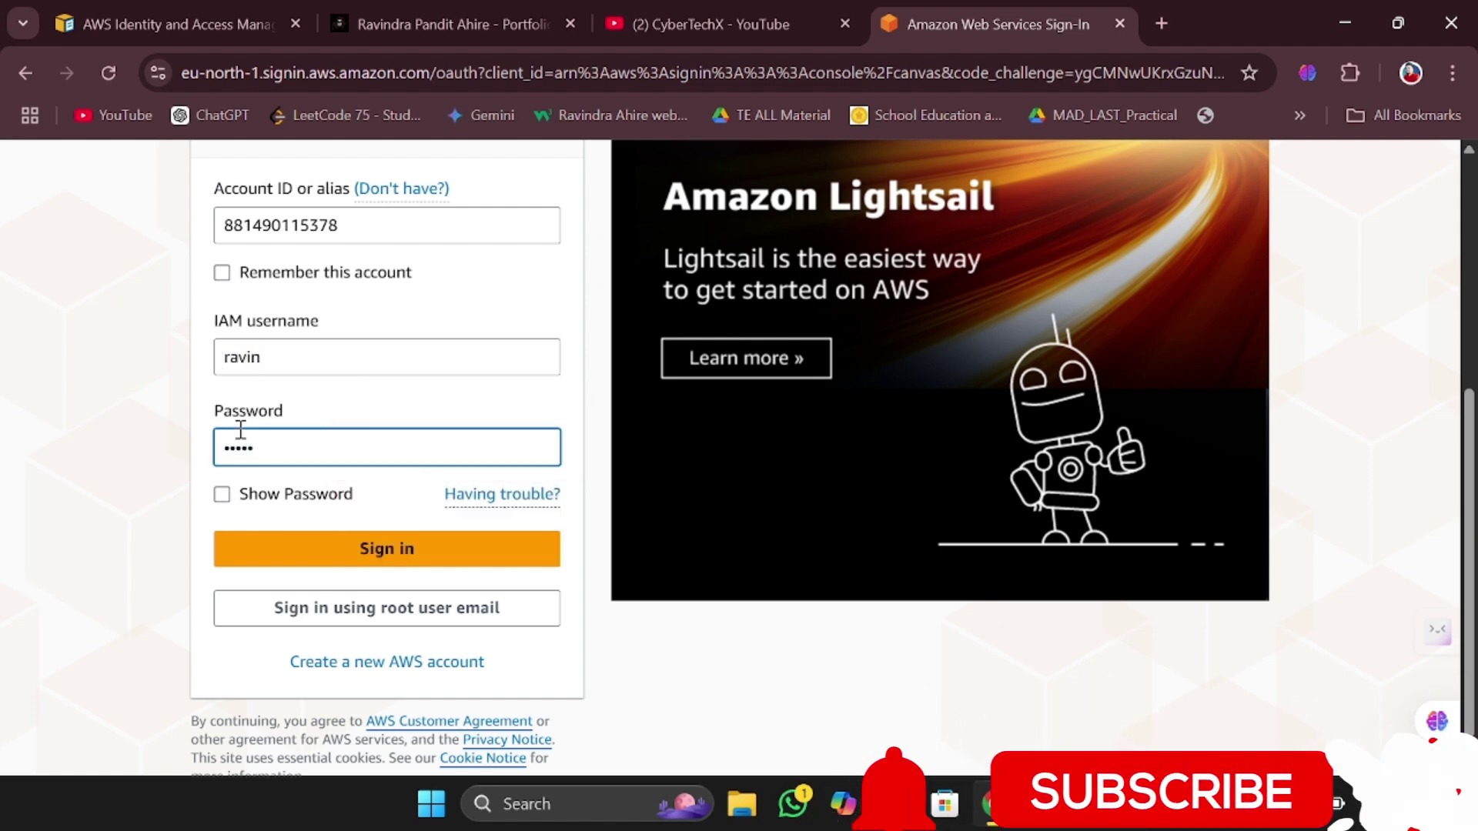
type("*****")
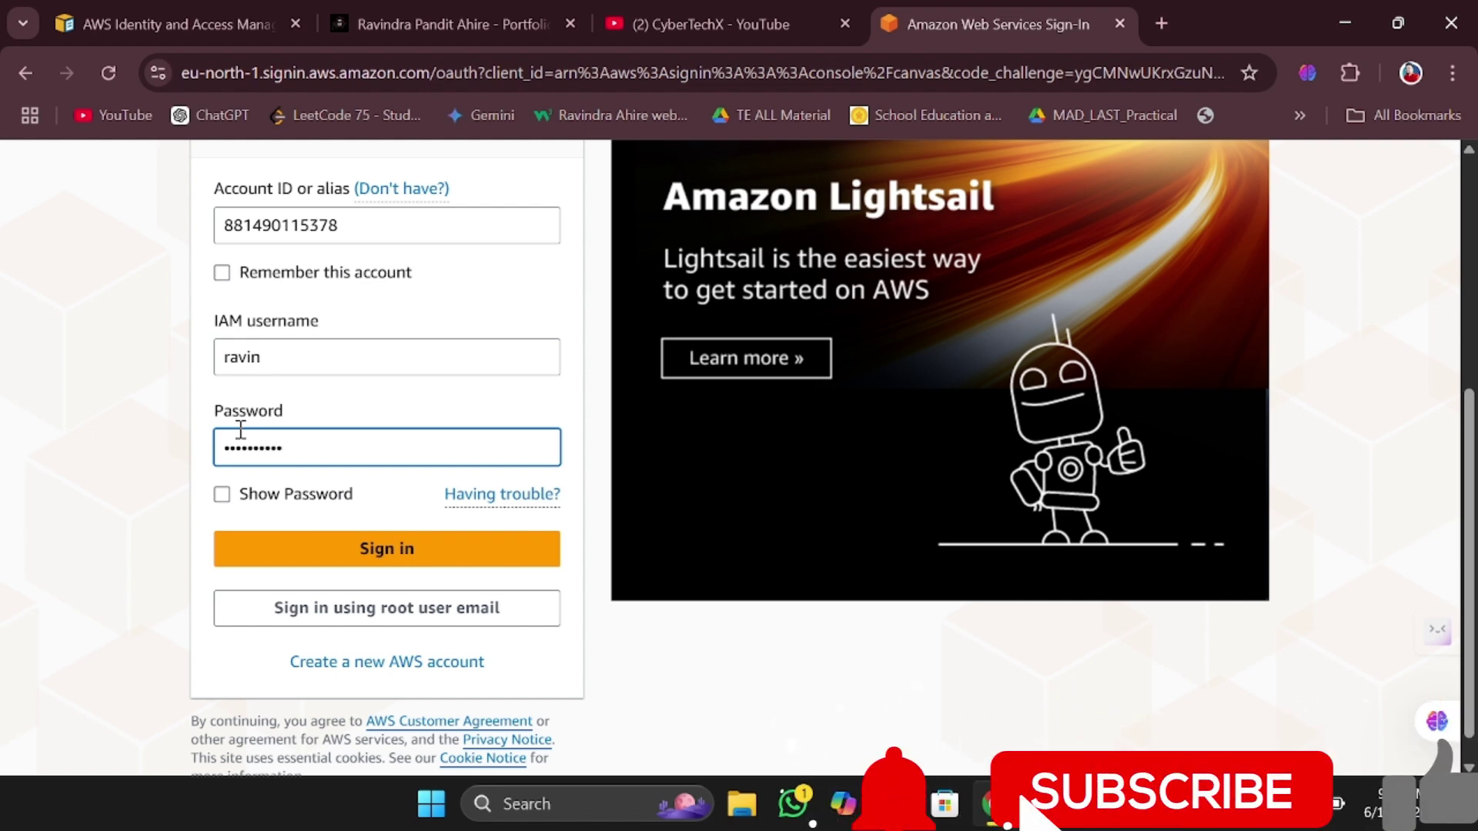
type("****")
left_click(380, 562)
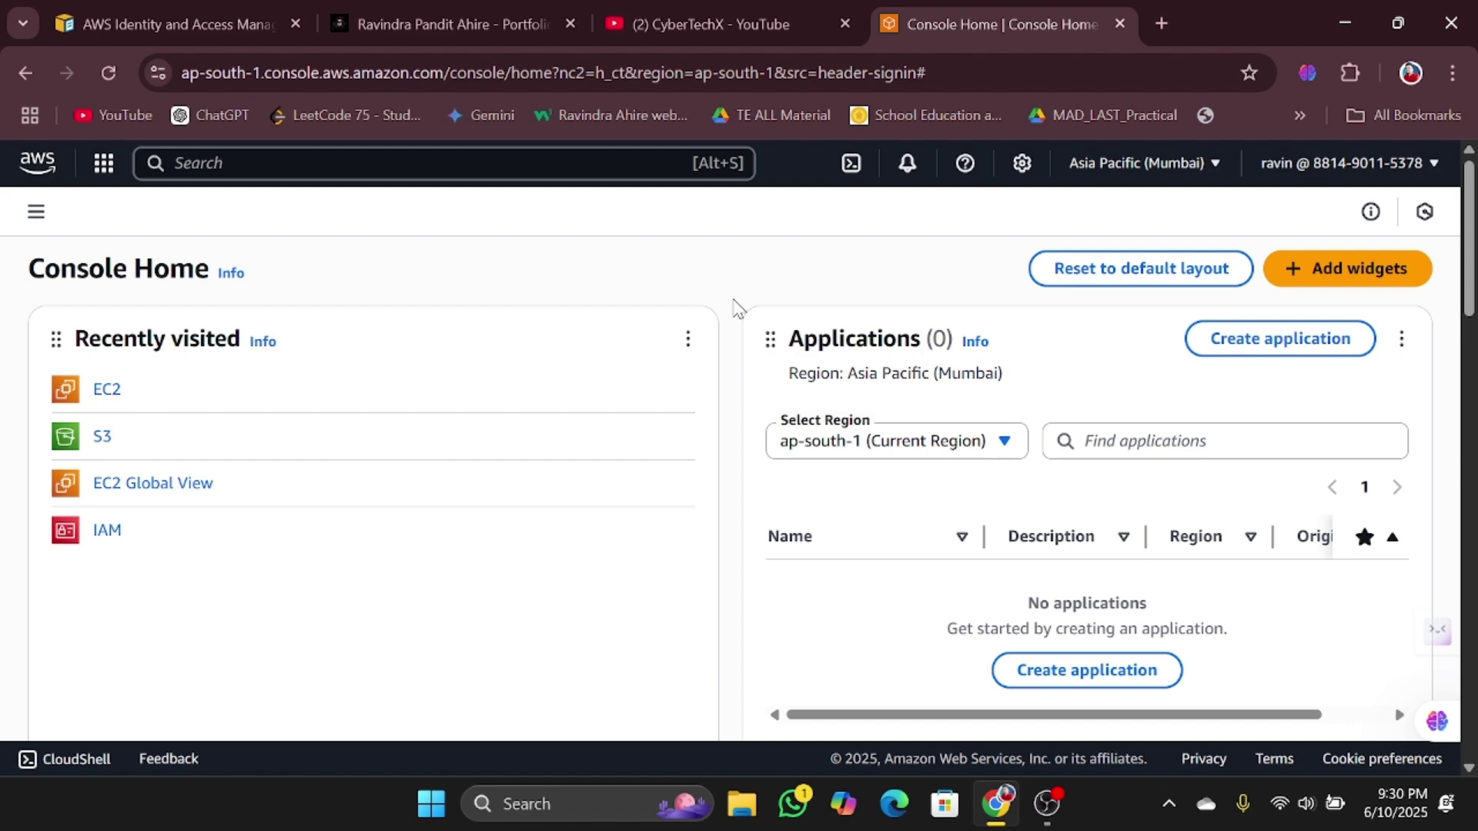
Search the console's services for IAM and open the IAM service dashboard.
left_click(434, 166)
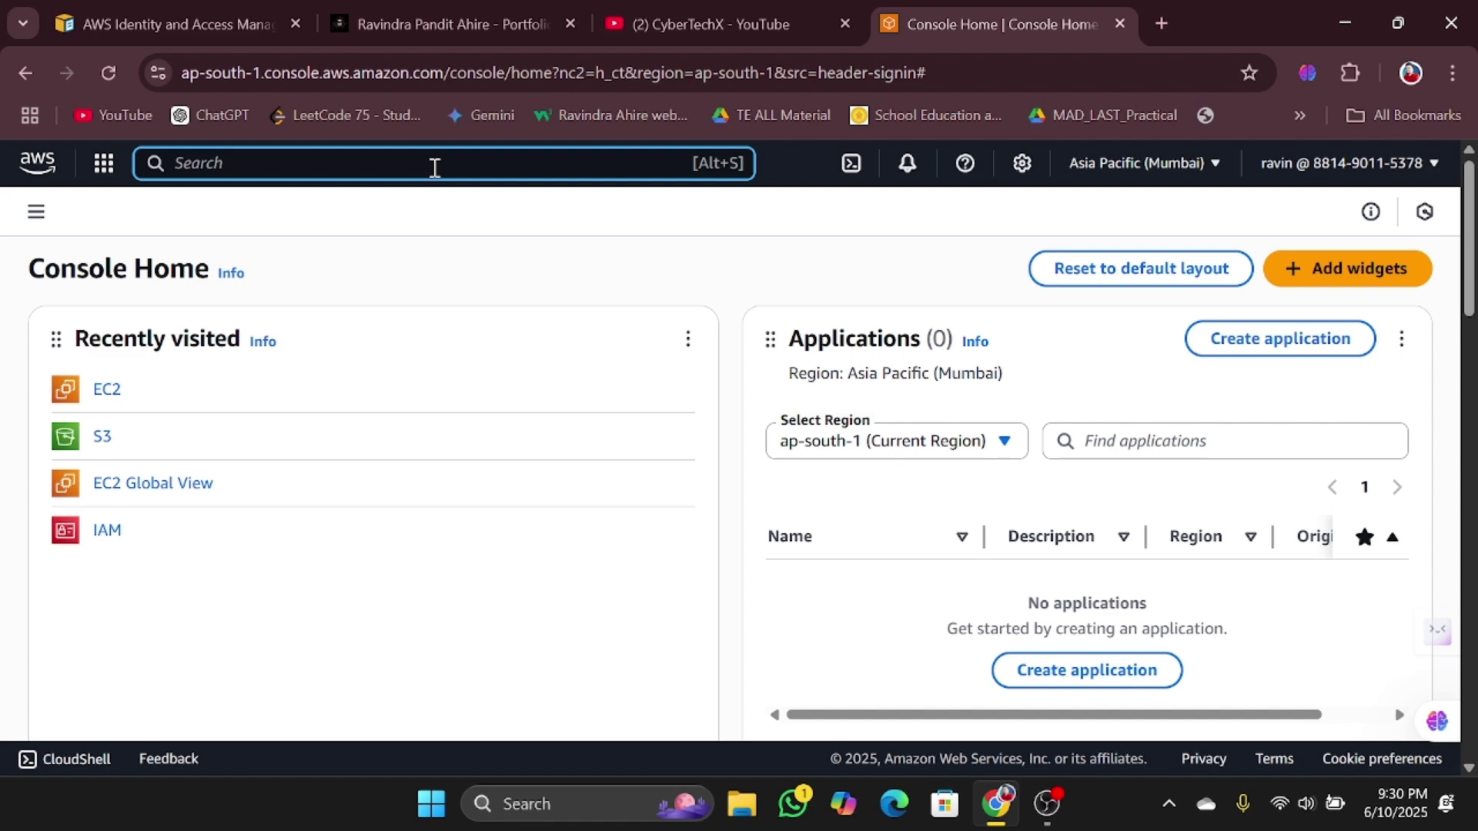
type("iAM")
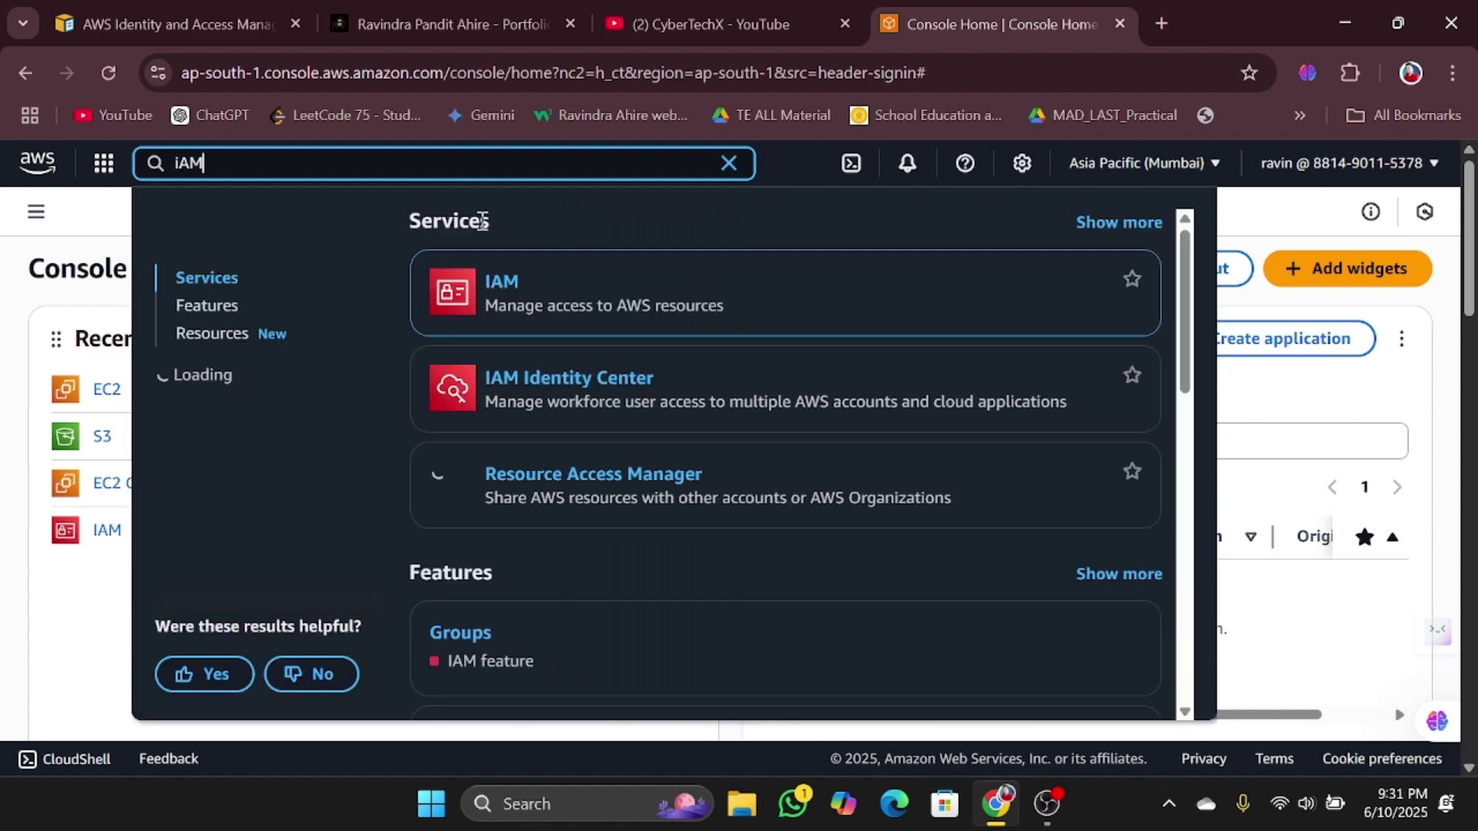
left_click(502, 281)
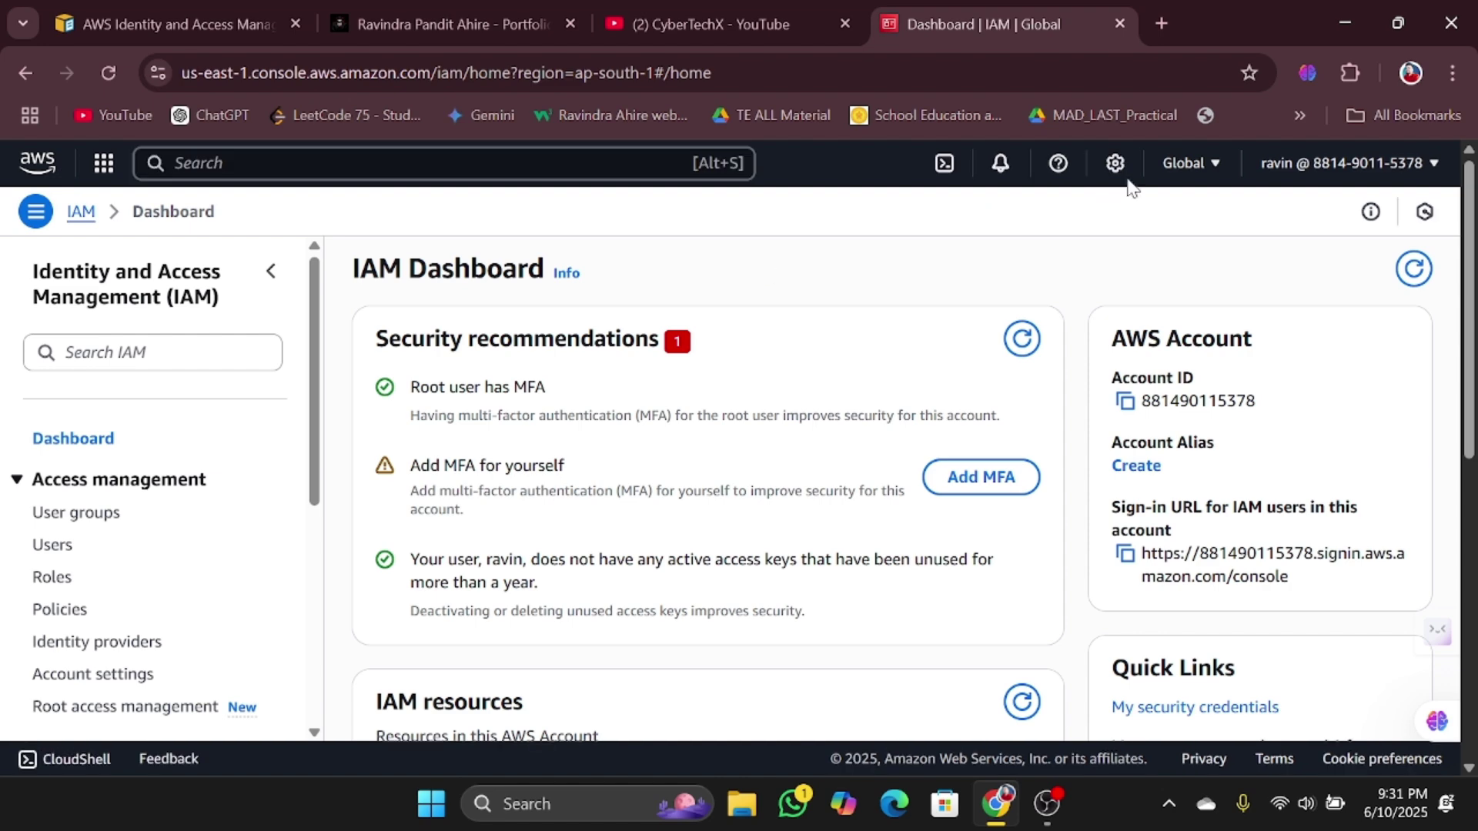
Look through the region list on the IAM dashboard, close it, and view the security recommendations and IAM resources.
left_click(1194, 175)
scroll(1086, 389, "down", 5)
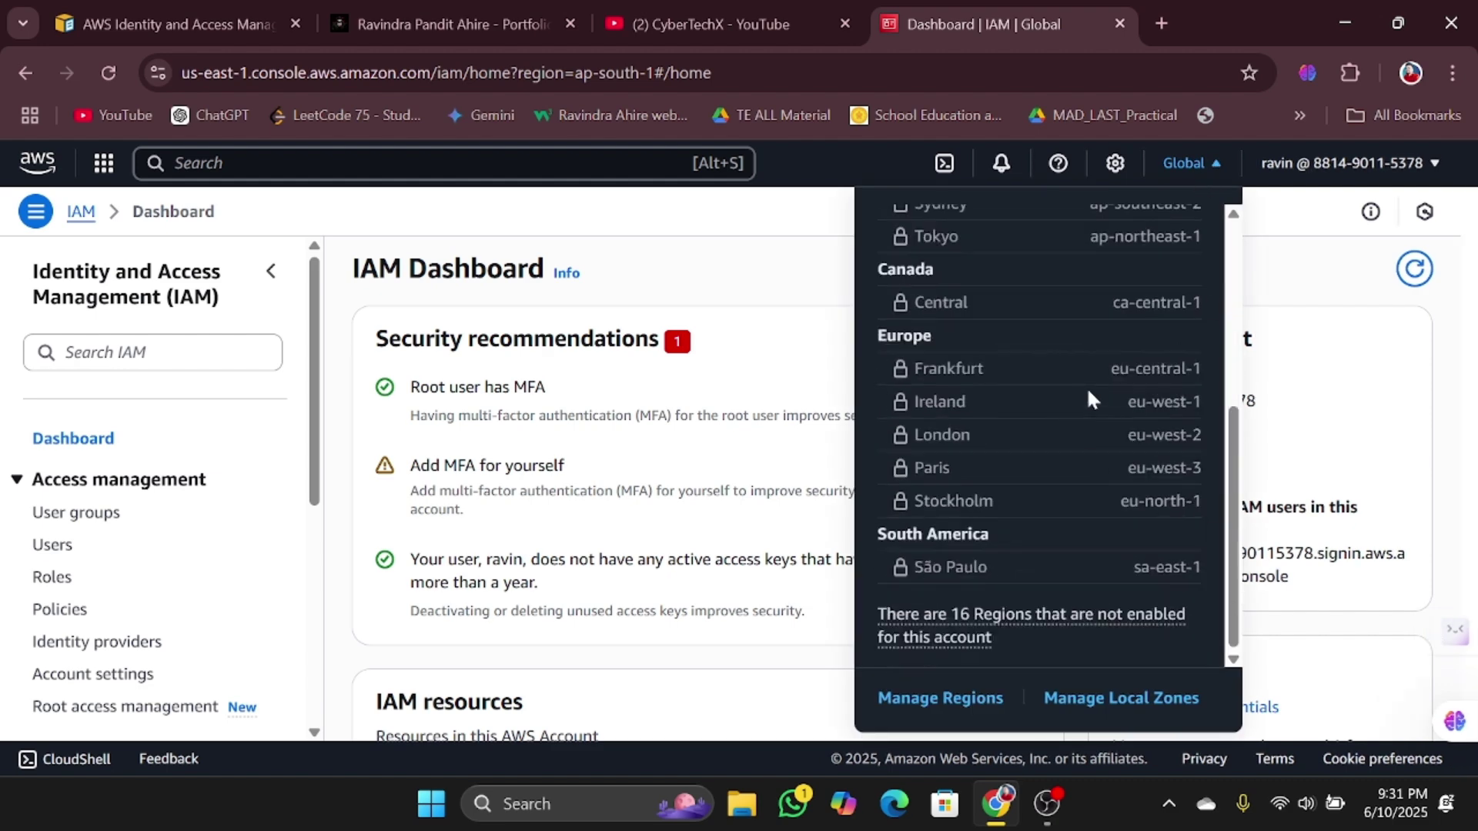
left_click(715, 224)
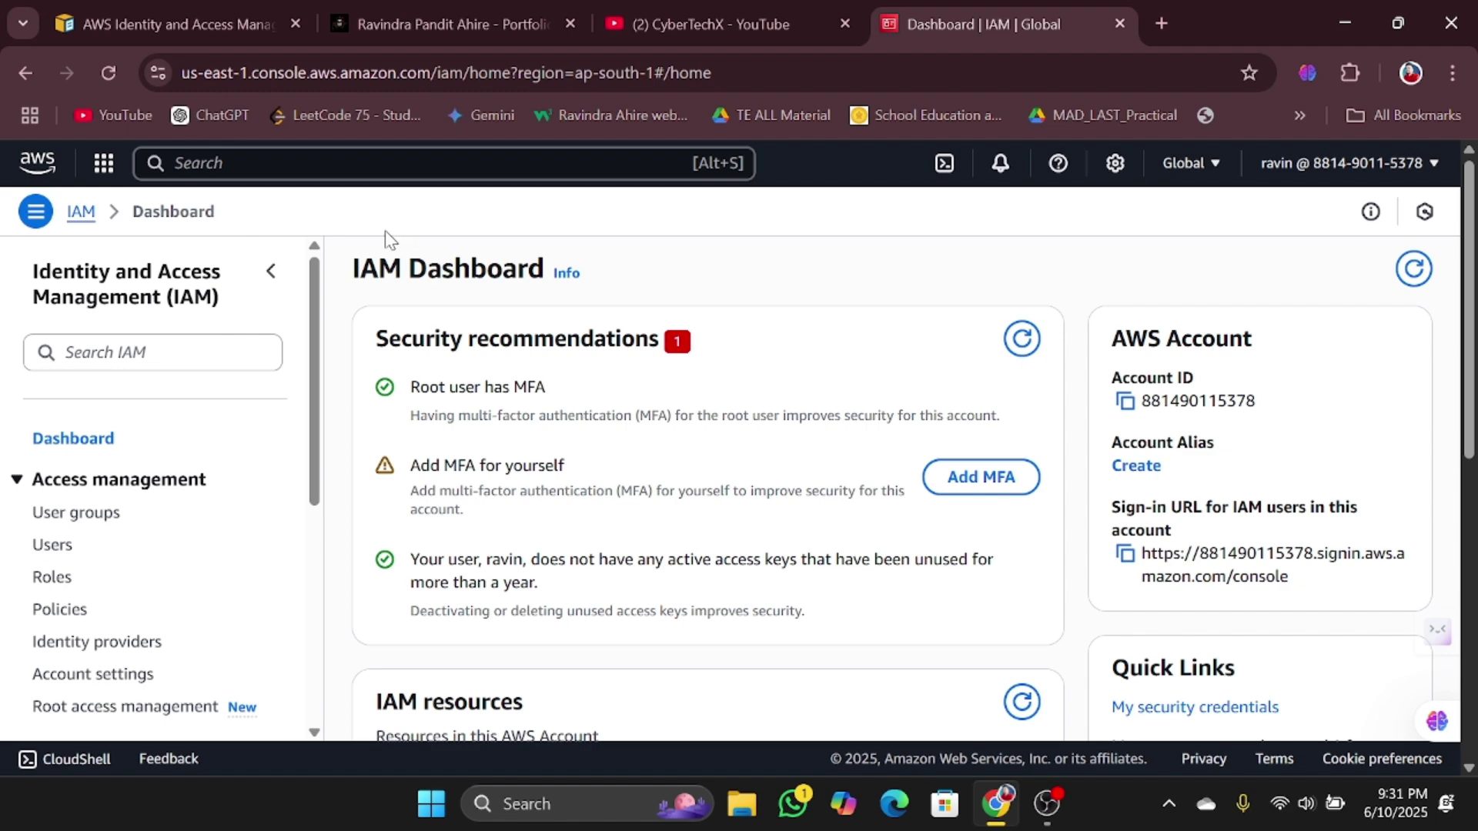
scroll(385, 230, "down", 2)
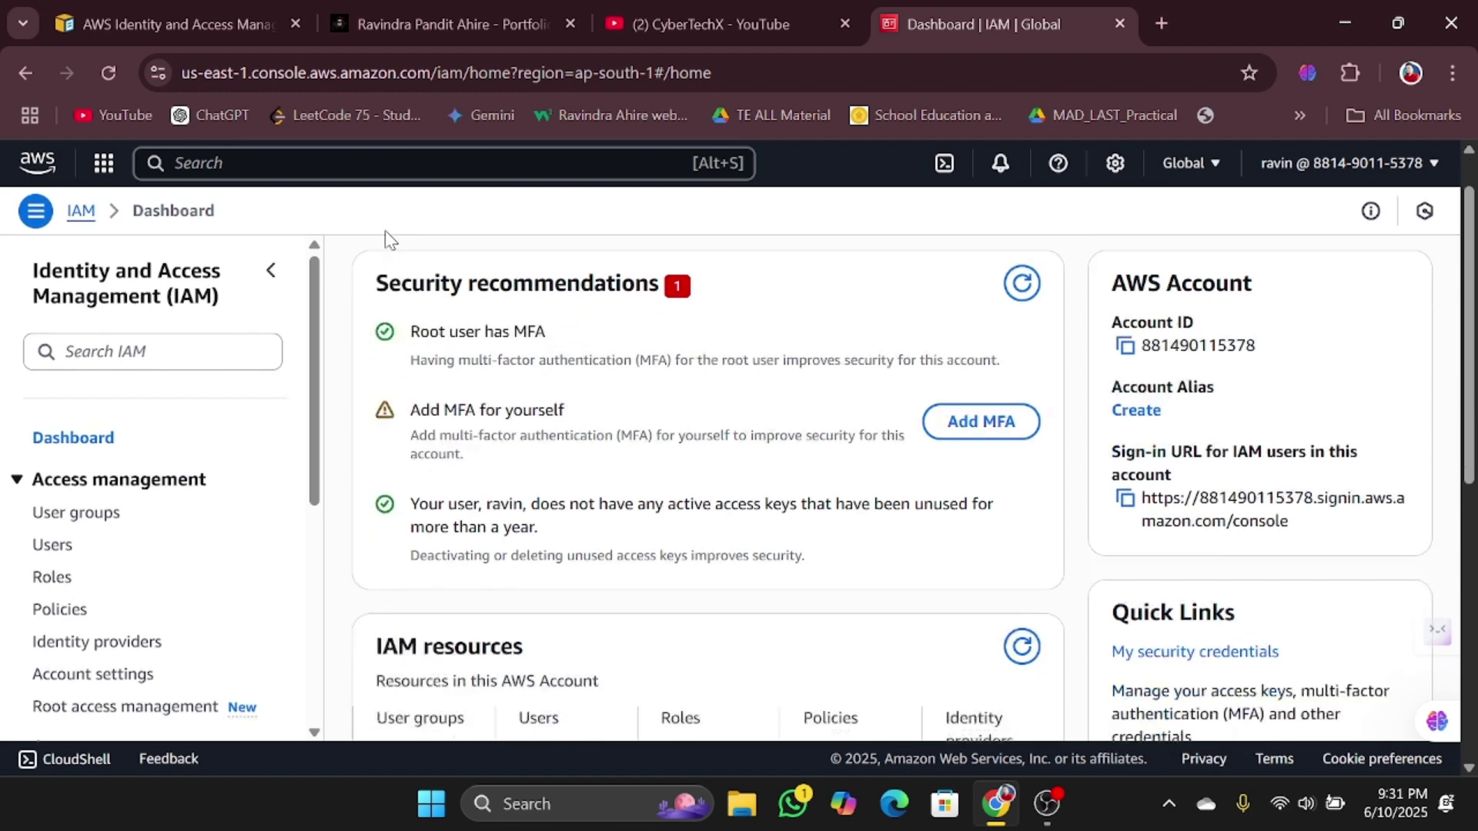
scroll(231, 246, "up", 2)
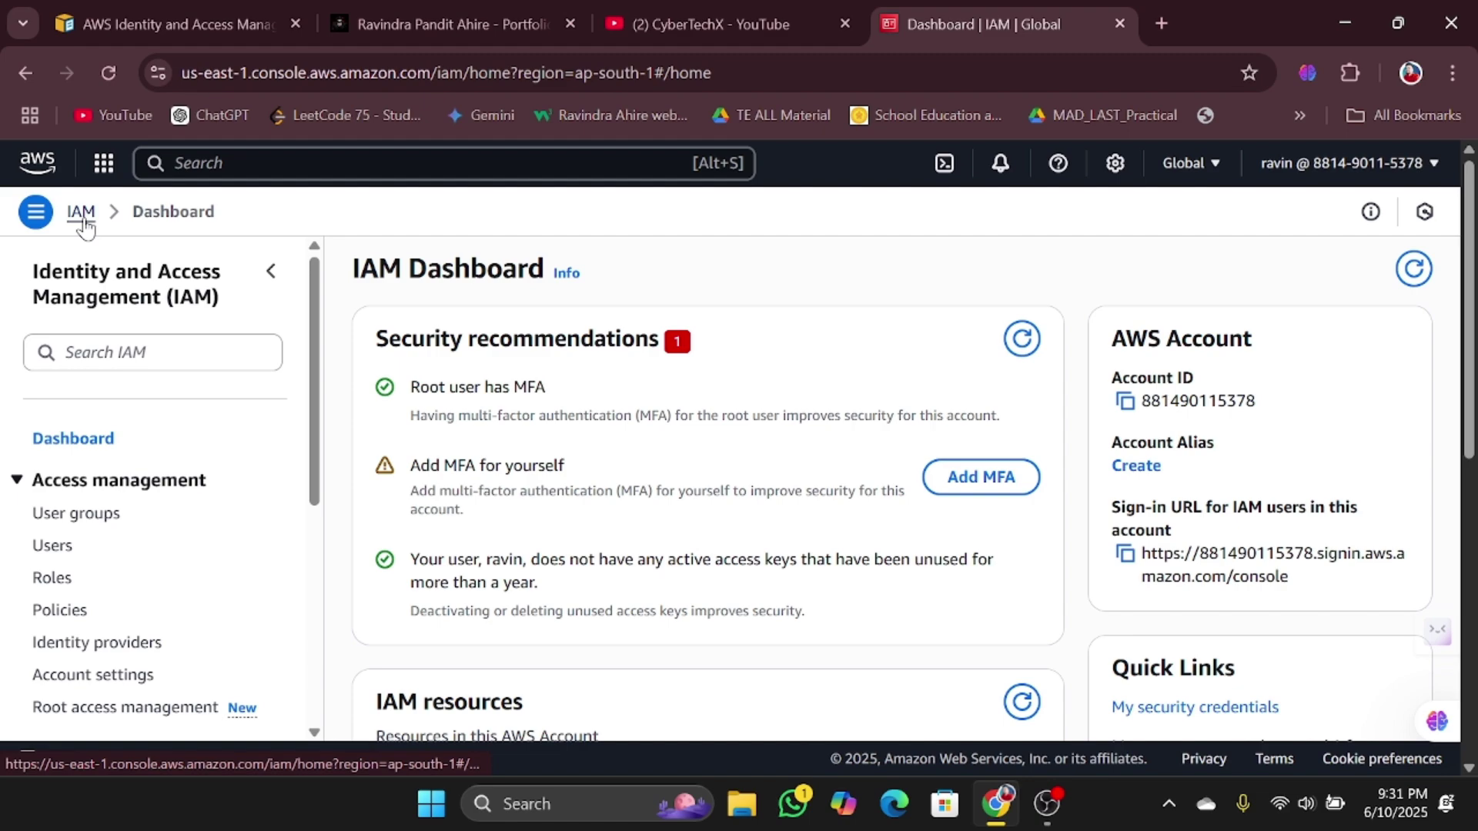
Look over the IAM resources and updates on the dashboard, and open the list of IAM users.
scroll(528, 389, "down", 5)
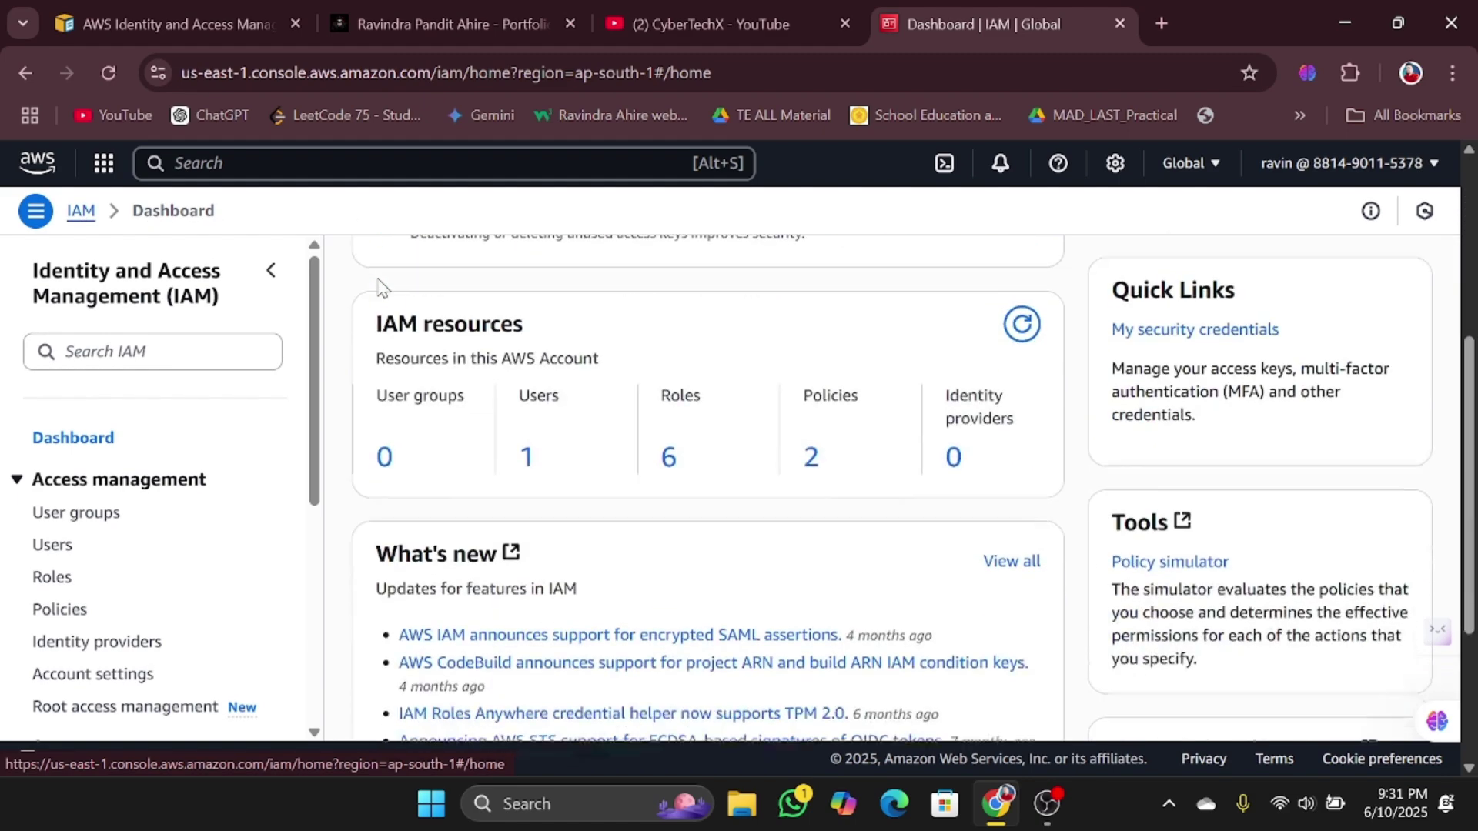
scroll(529, 400, "up", 5)
scroll(528, 420, "down", 3)
scroll(528, 420, "up", 3)
scroll(528, 416, "down", 3)
scroll(528, 417, "down", 3)
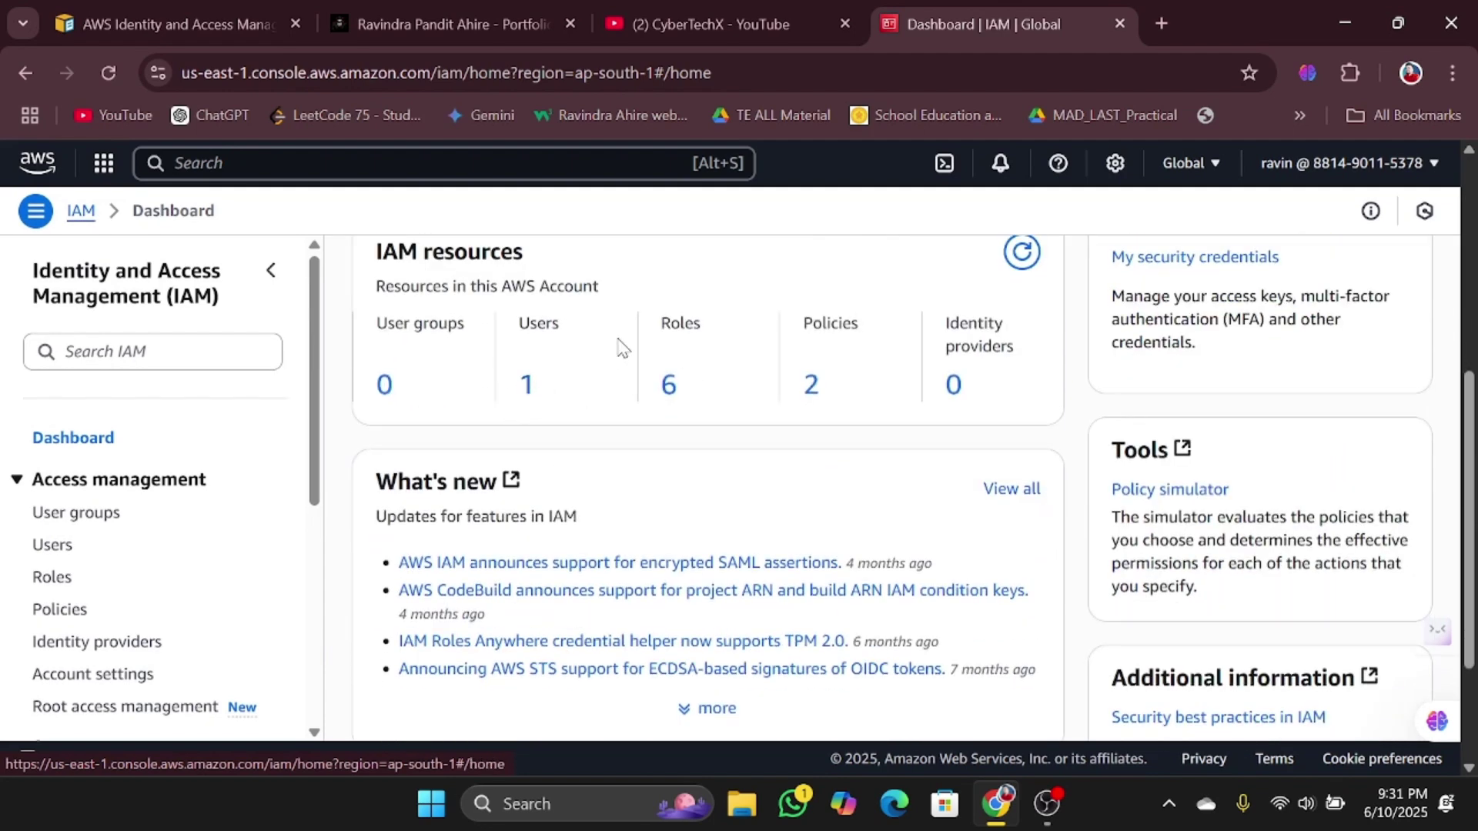
scroll(617, 343, "up", 1)
left_click(528, 431)
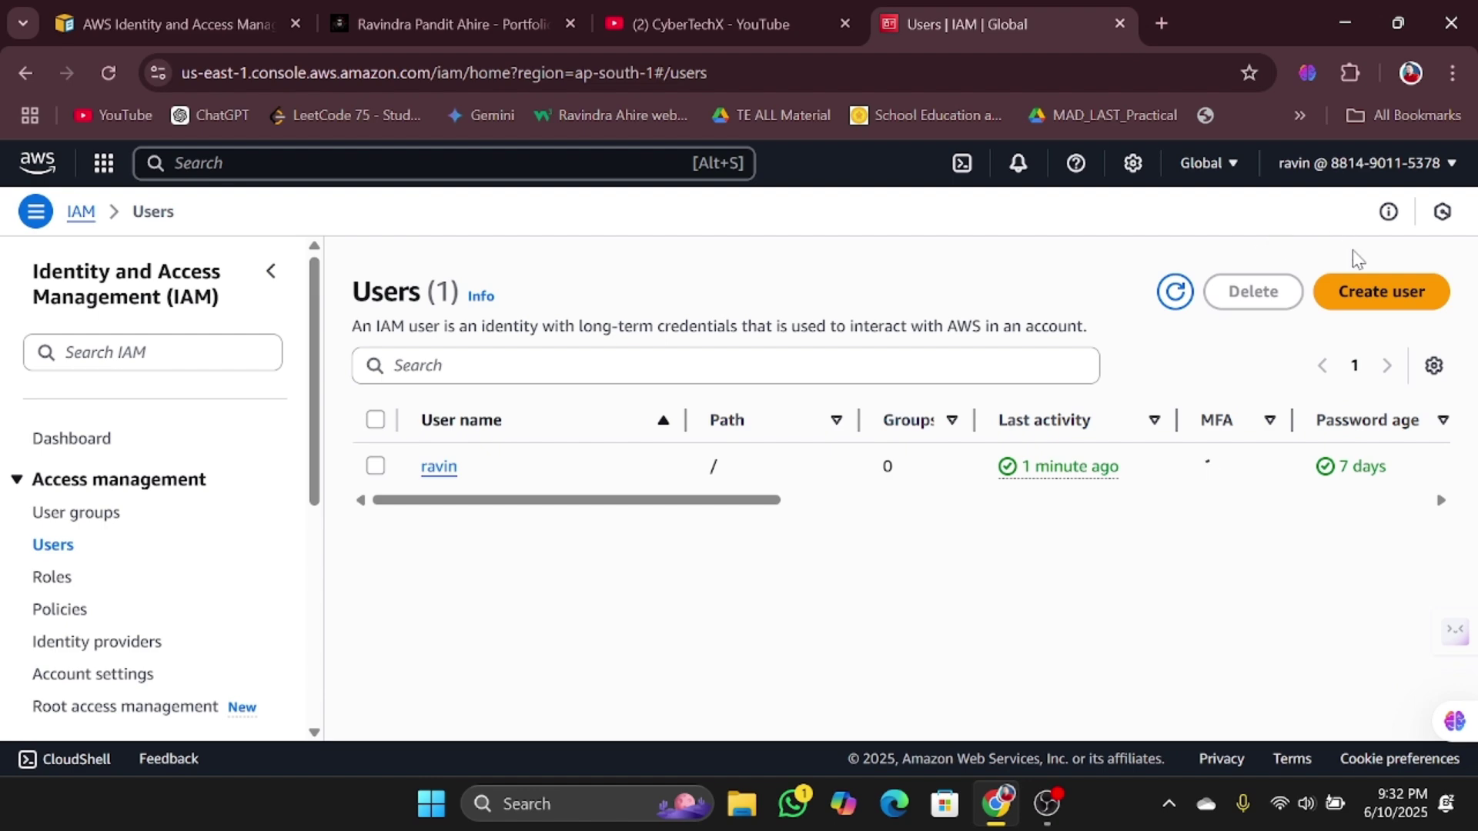
Start creating a new IAM user and set the user name to cybertechx.
left_click(1363, 294)
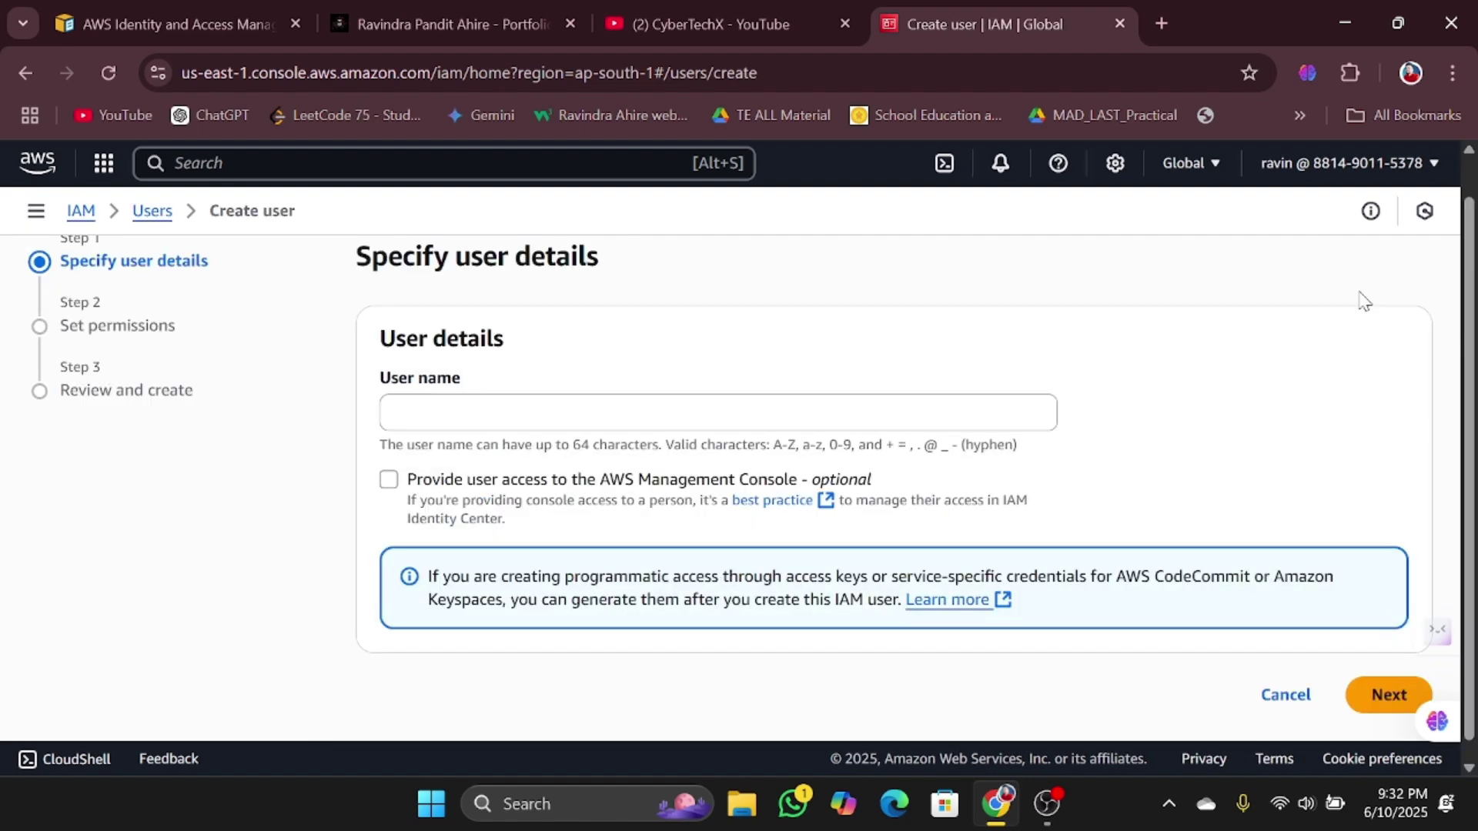
left_click(480, 401)
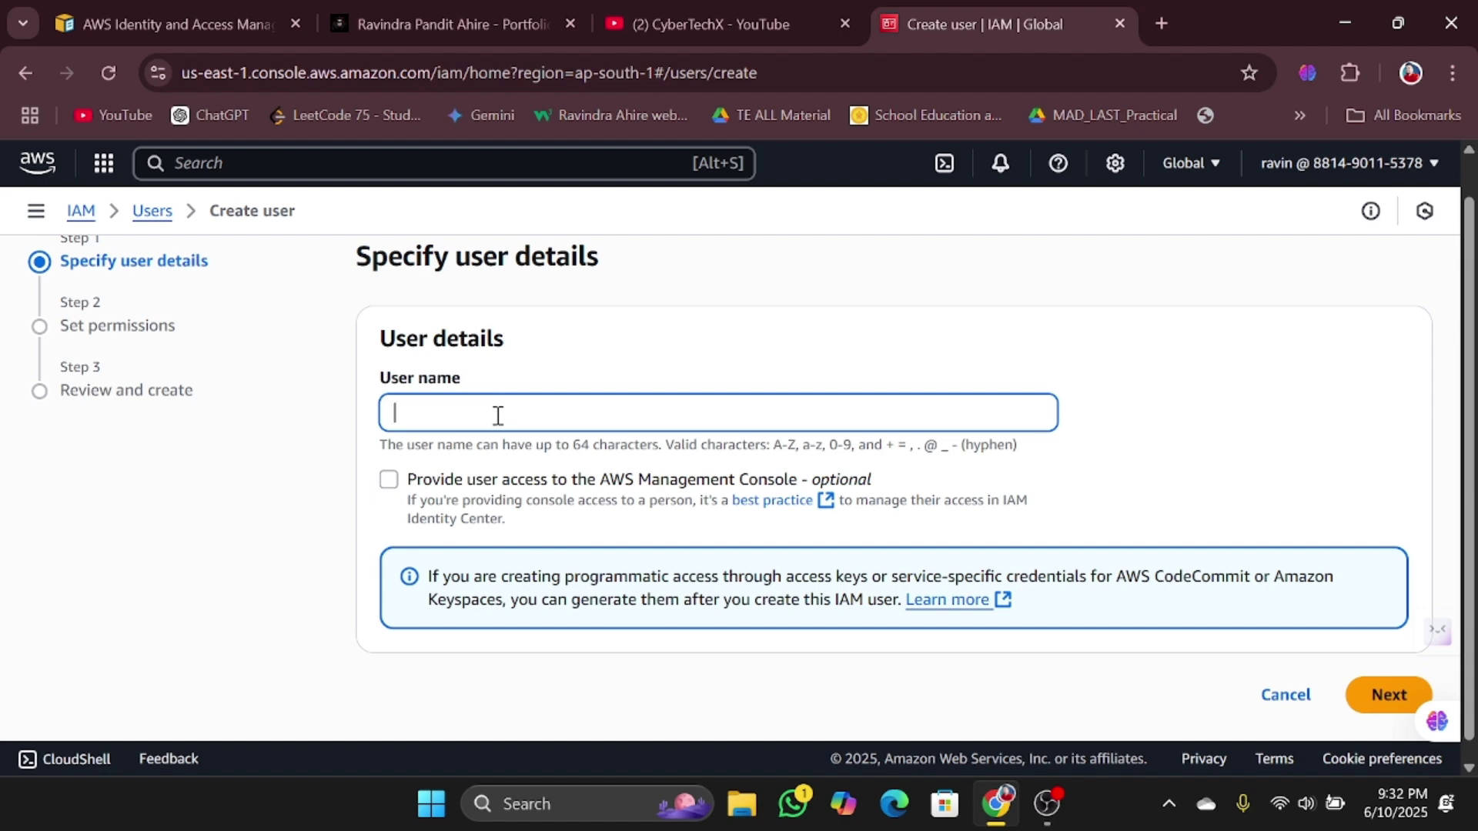
type("cybertechx")
scroll(498, 416, "down", 1)
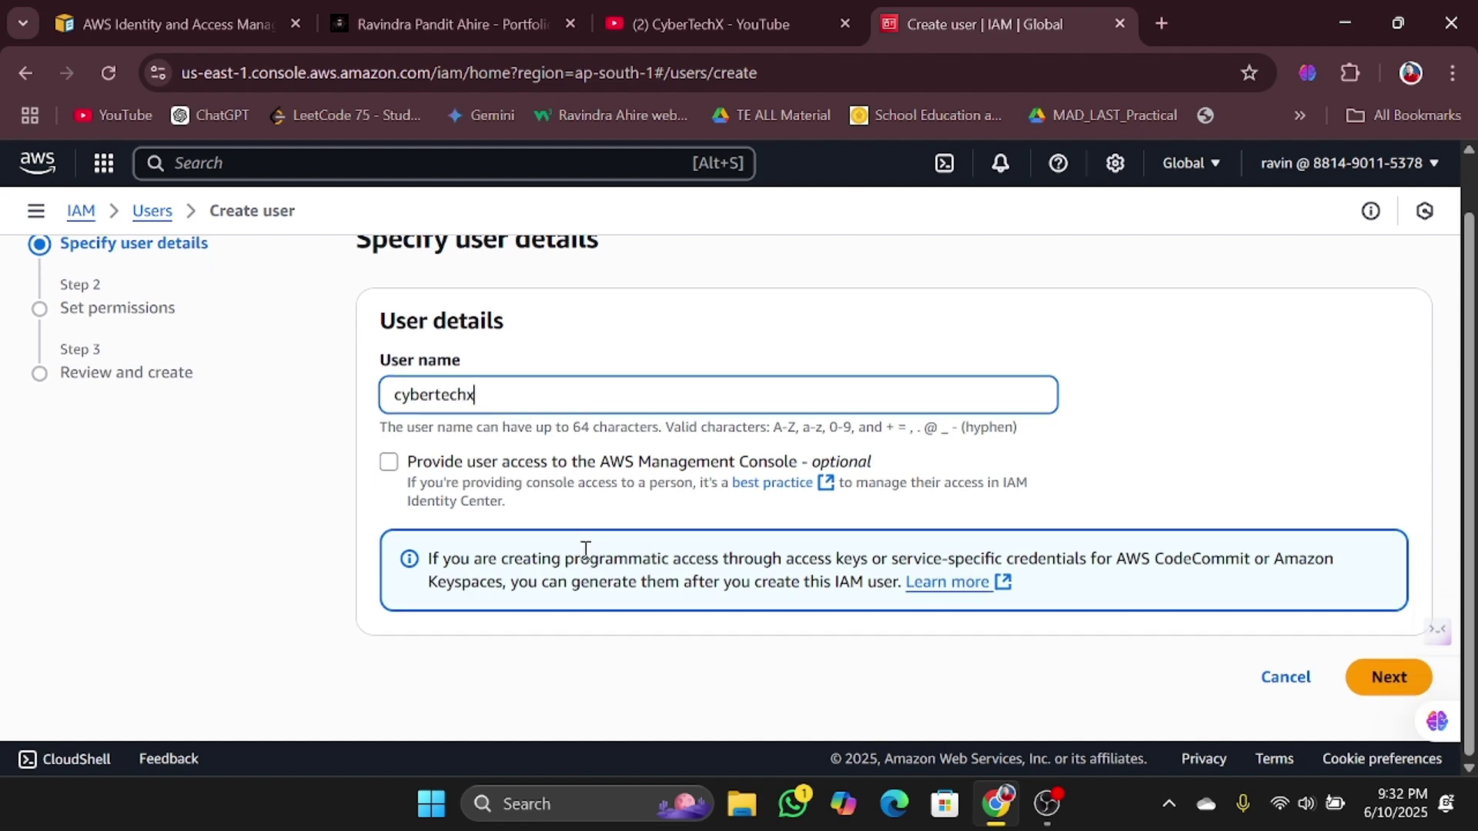
Provide the new user with AWS Management Console access and choose to create an IAM user as the user type.
left_click(388, 462)
scroll(573, 512, "down", 2)
scroll(573, 512, "up", 1)
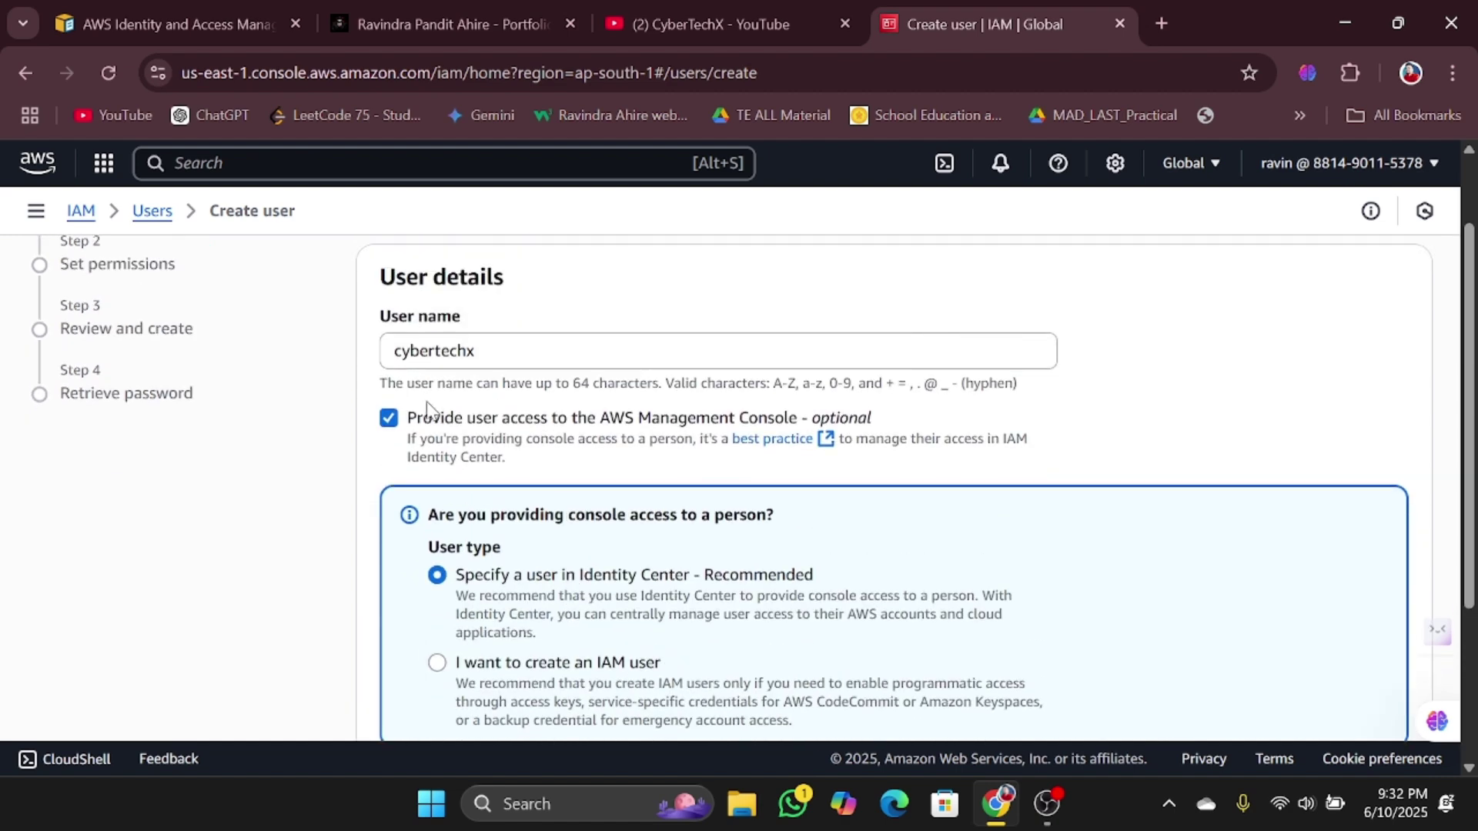
scroll(486, 438, "down", 1)
scroll(502, 409, "down", 1)
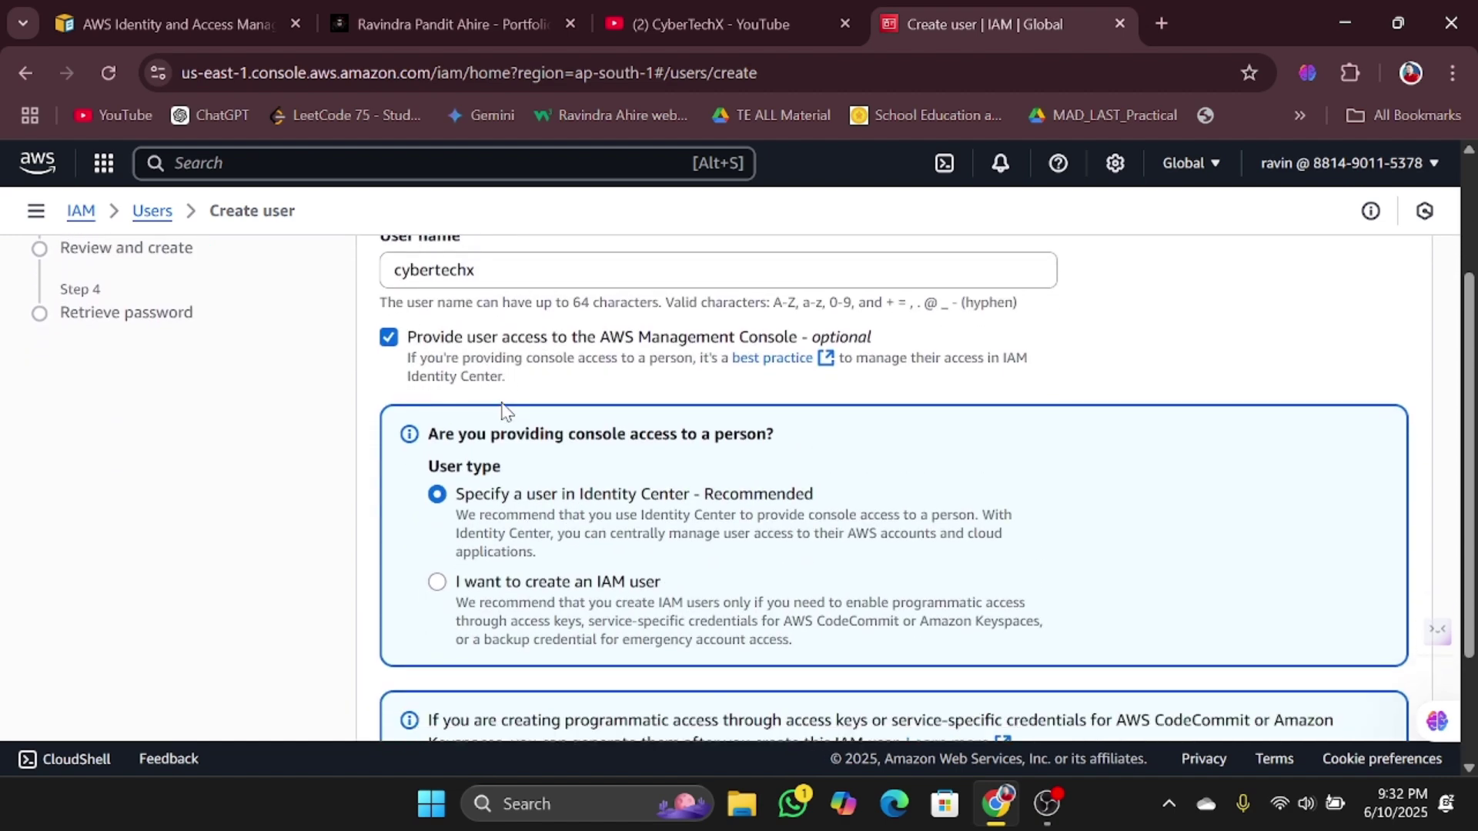
scroll(530, 378, "down", 1)
scroll(531, 377, "down", 1)
scroll(531, 378, "down", 1)
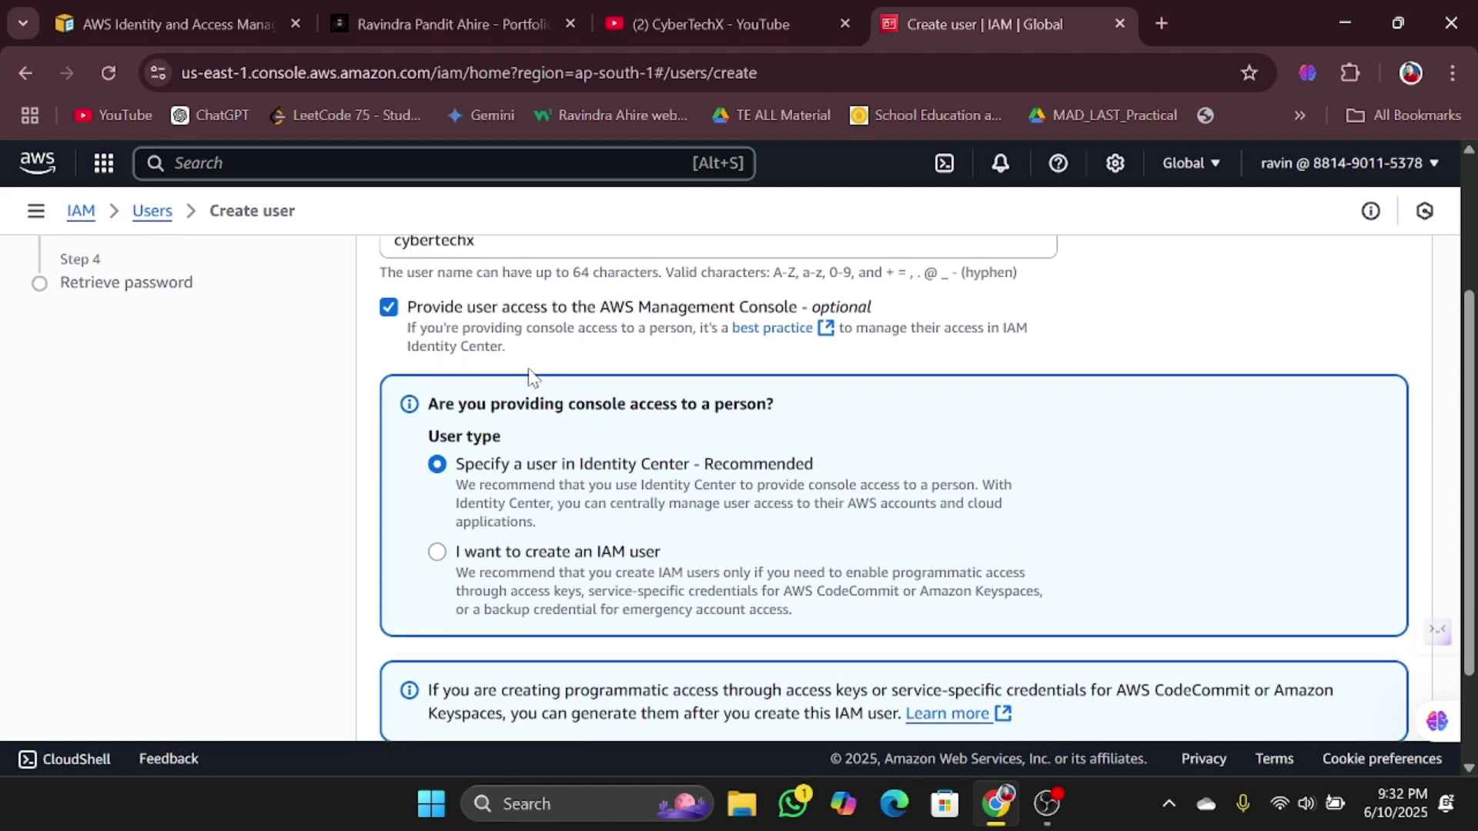
scroll(530, 379, "down", 1)
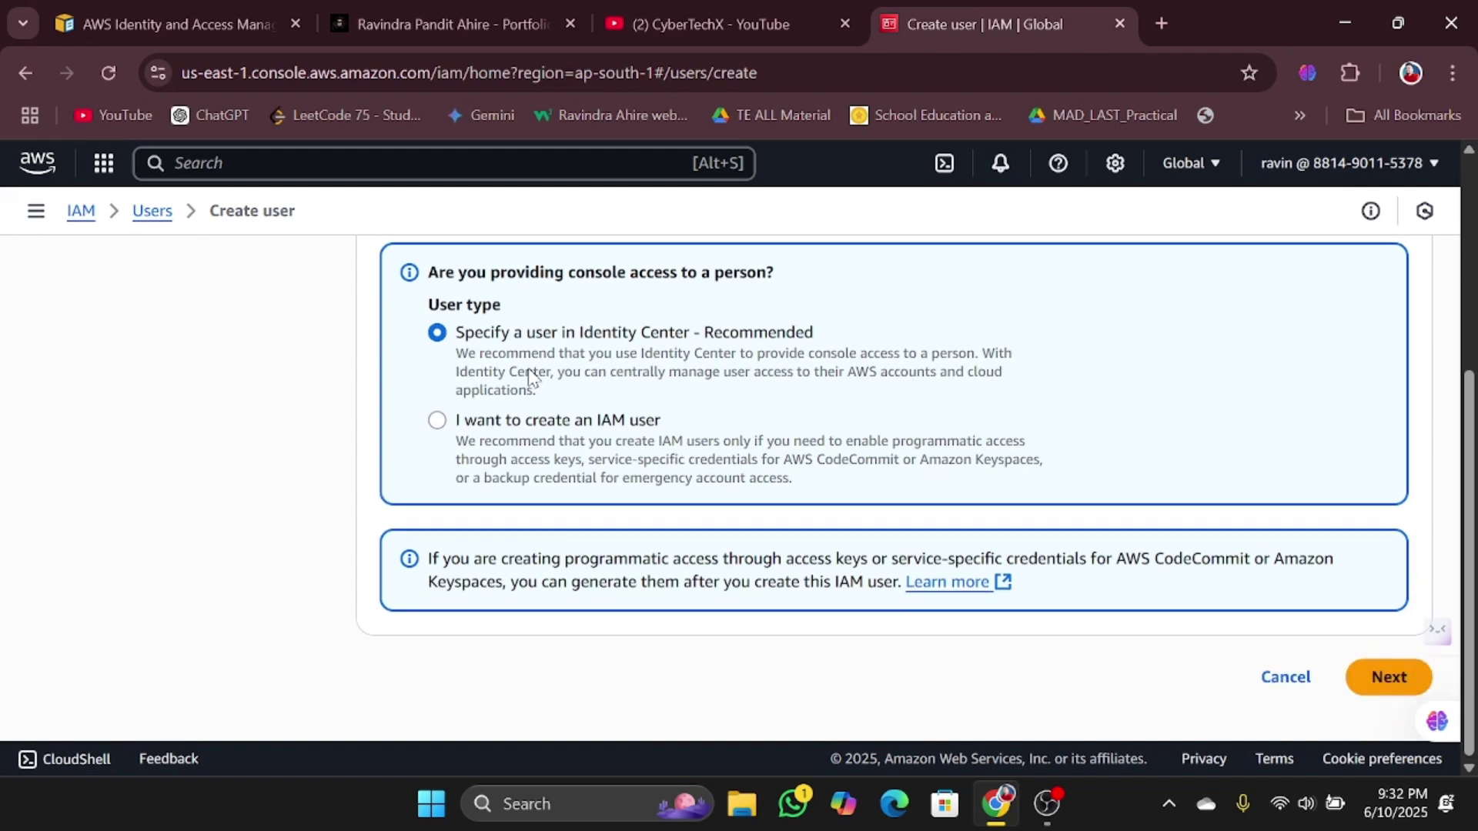
scroll(297, 412, "up", 2)
scroll(298, 410, "down", 2)
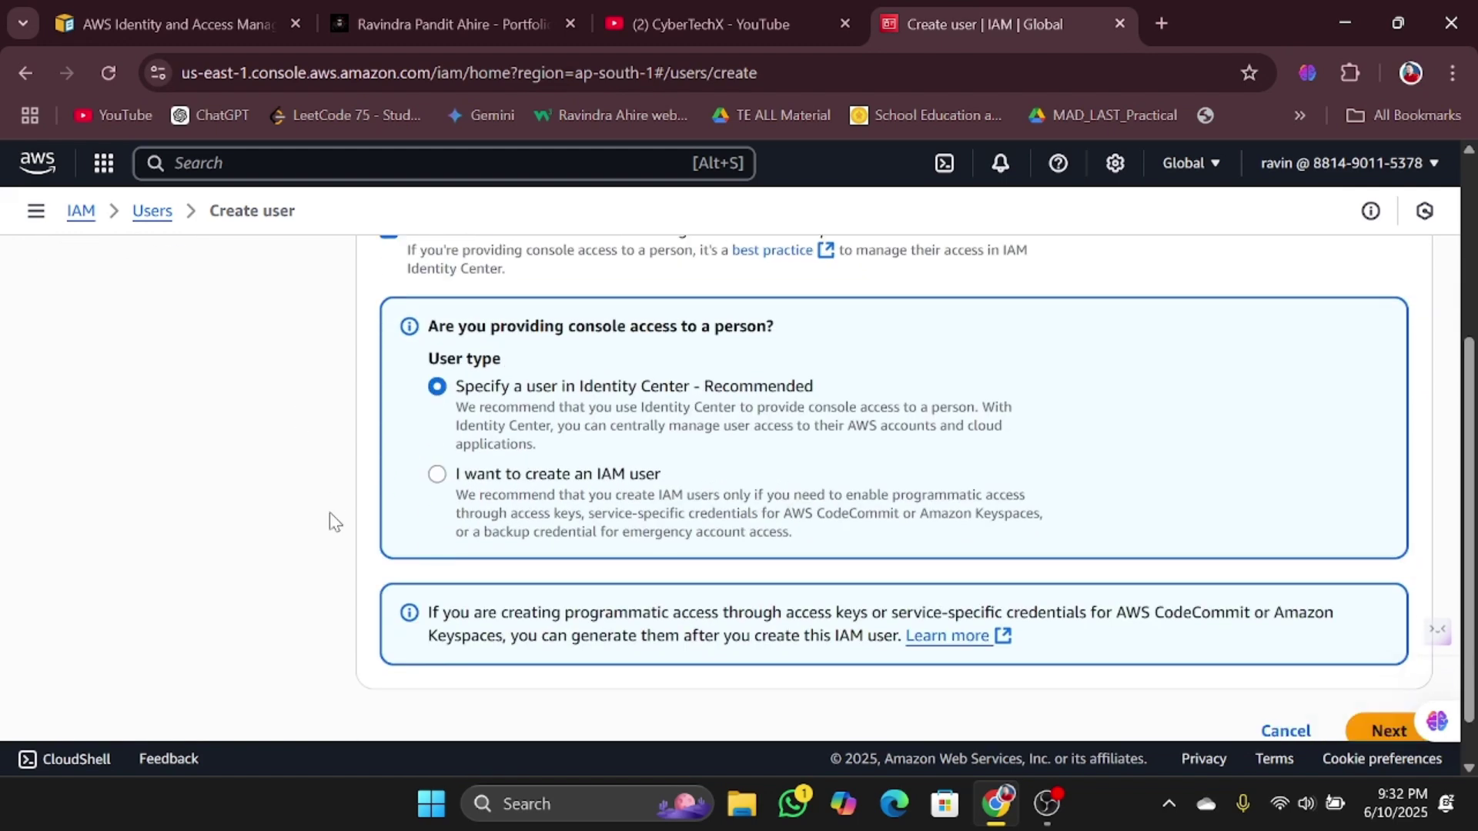
scroll(331, 512, "down", 1)
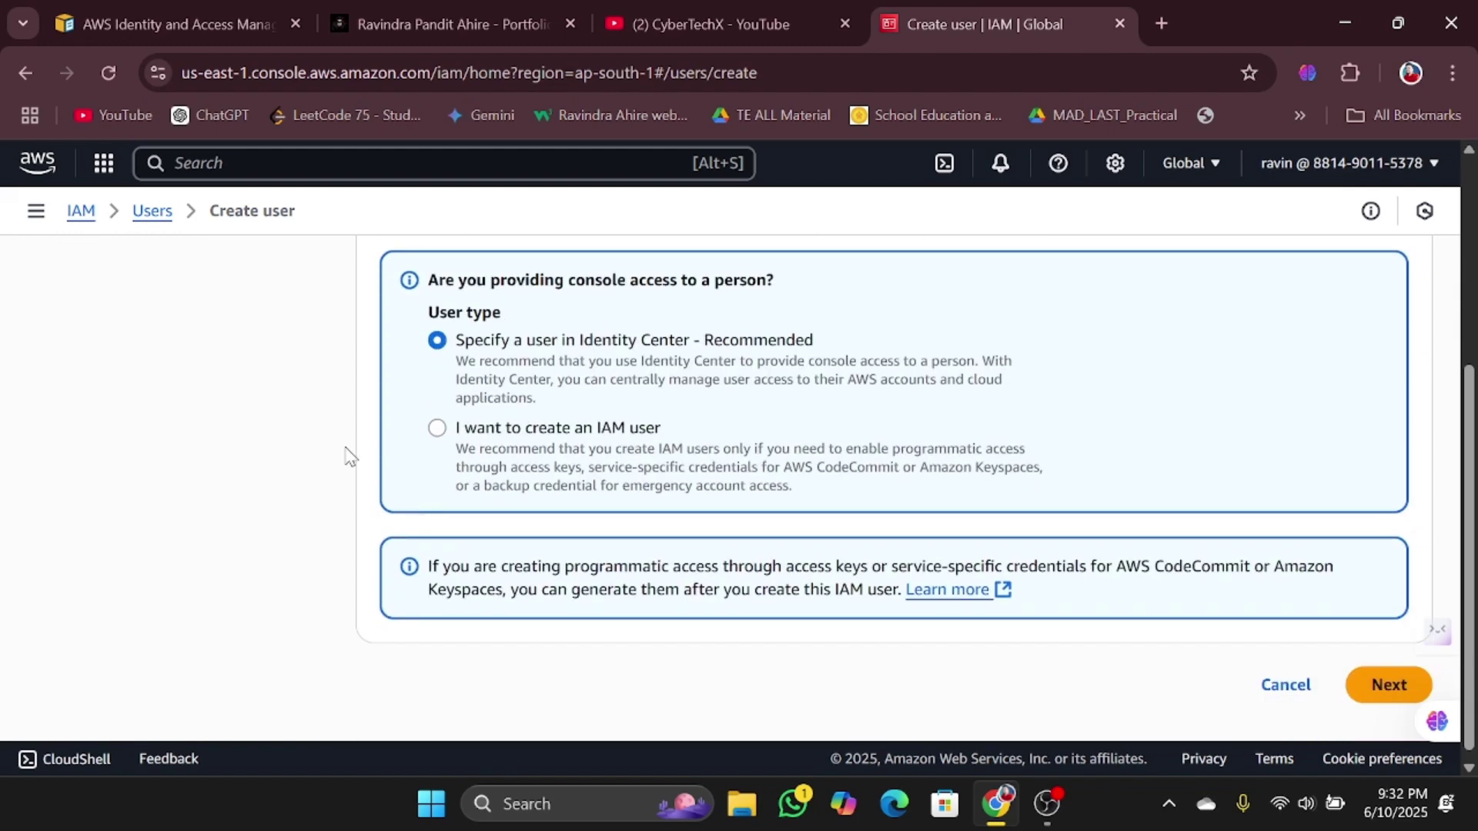
left_click(537, 434)
scroll(537, 434, "down", 1)
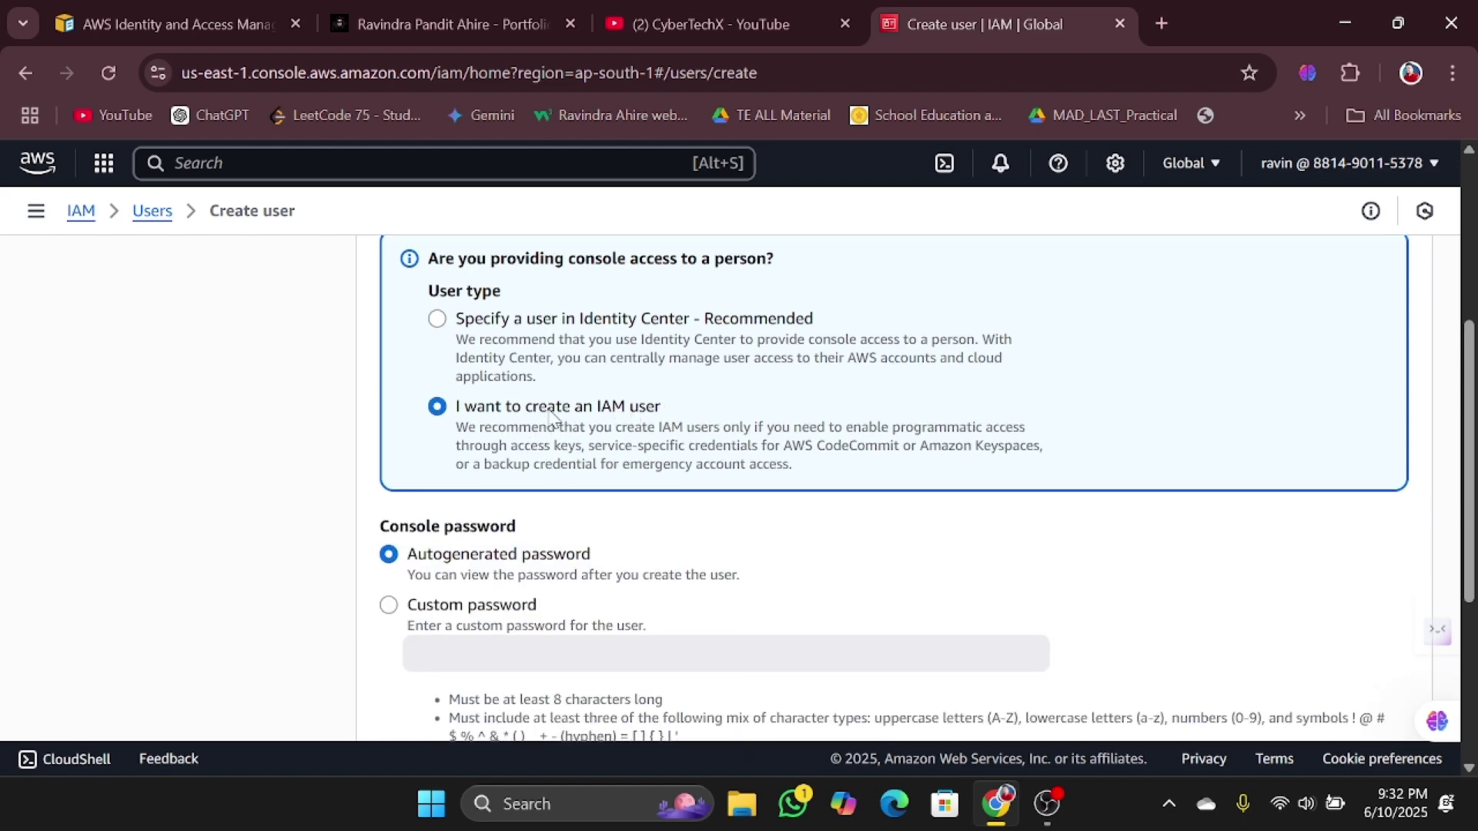
Review the console password options and choose a custom password instead of an autogenerated one.
scroll(550, 415, "down", 1)
scroll(493, 443, "down", 2)
scroll(347, 551, "down", 2)
scroll(345, 548, "up", 2)
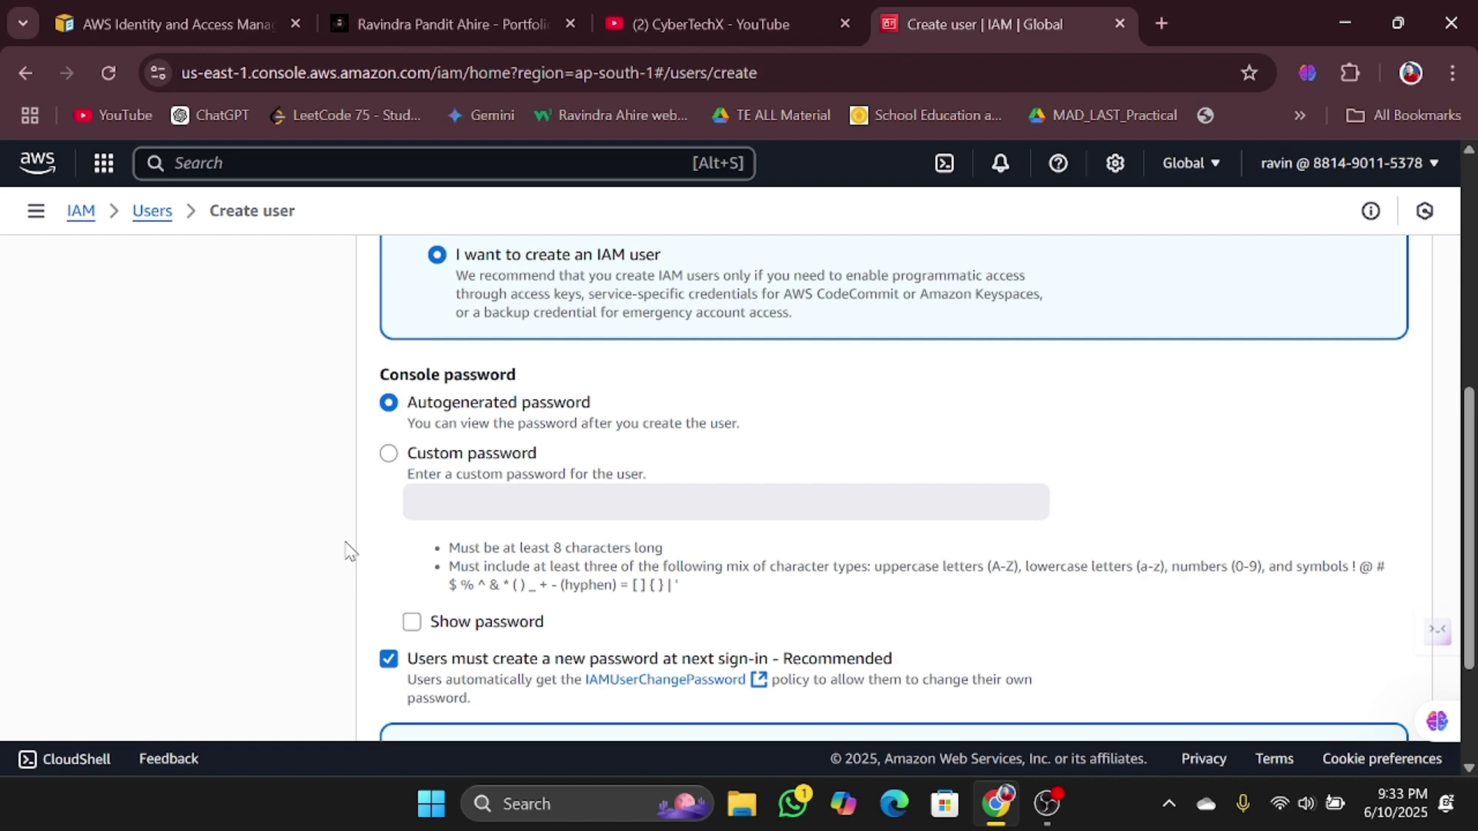
left_click(485, 456)
scroll(577, 492, "down", 2)
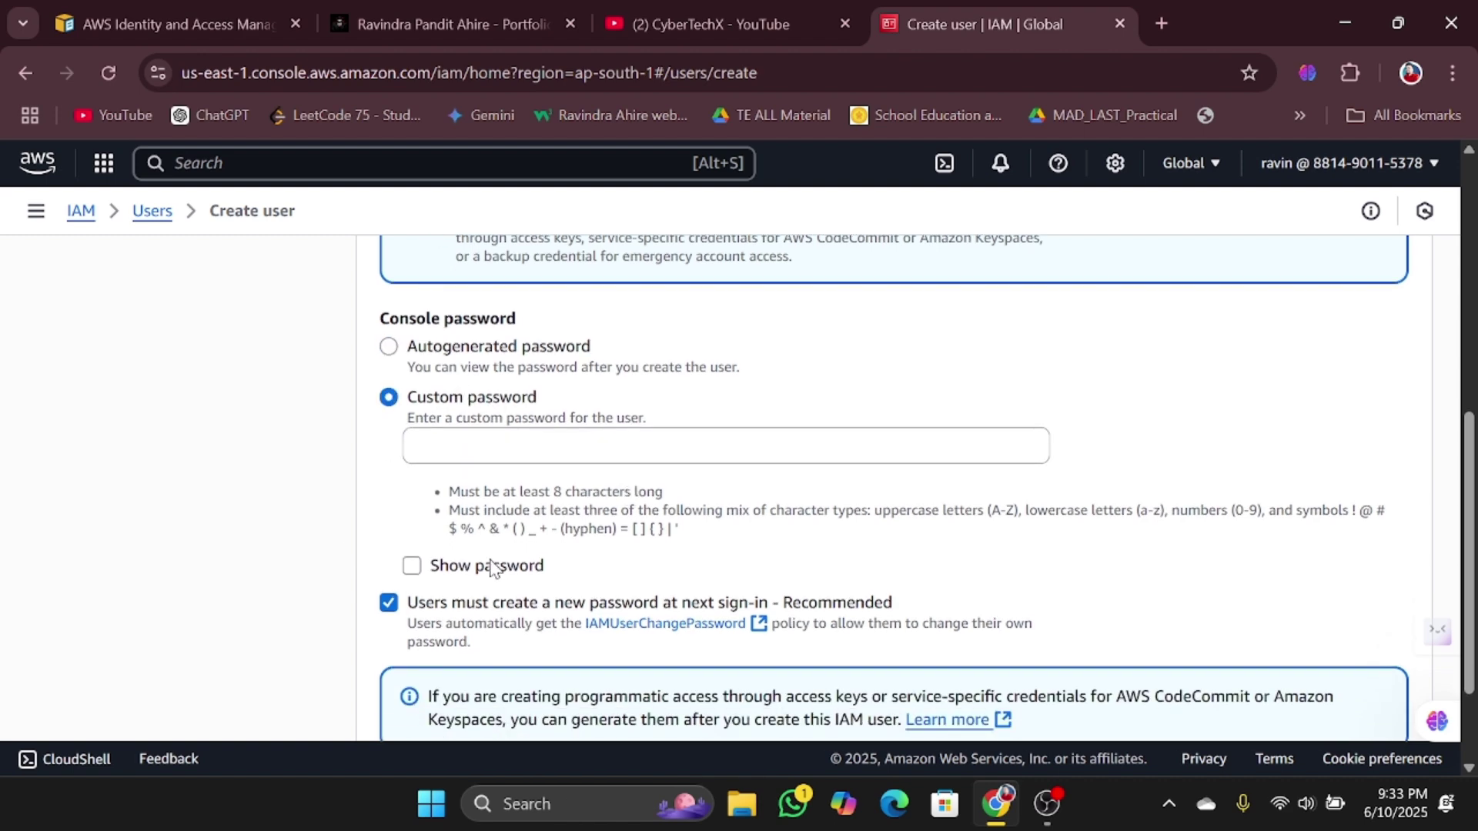
Read the password length and character requirements, and enter the new user's custom console password.
left_click(476, 377)
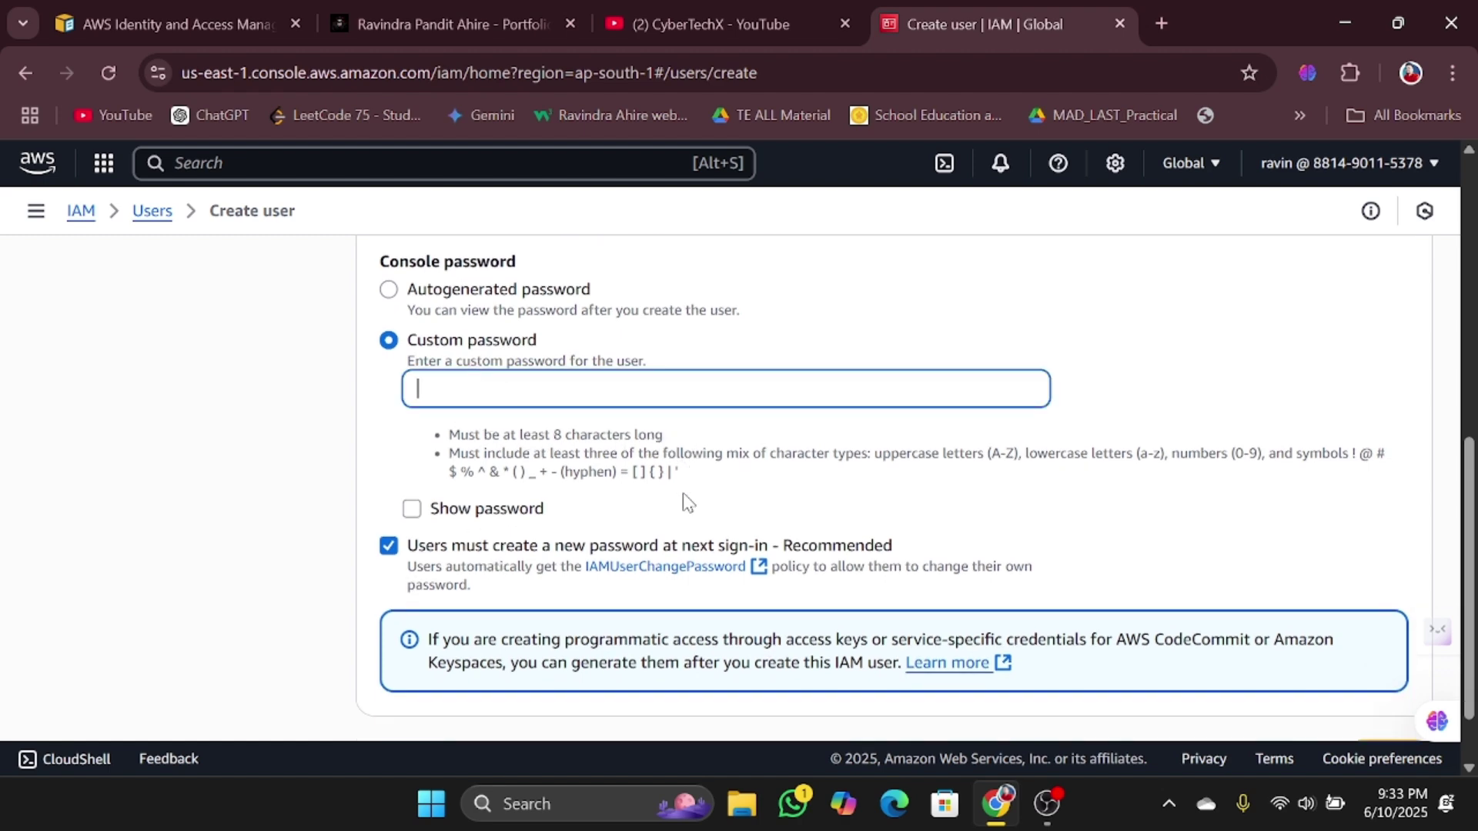
left_click_drag(683, 475, 451, 433)
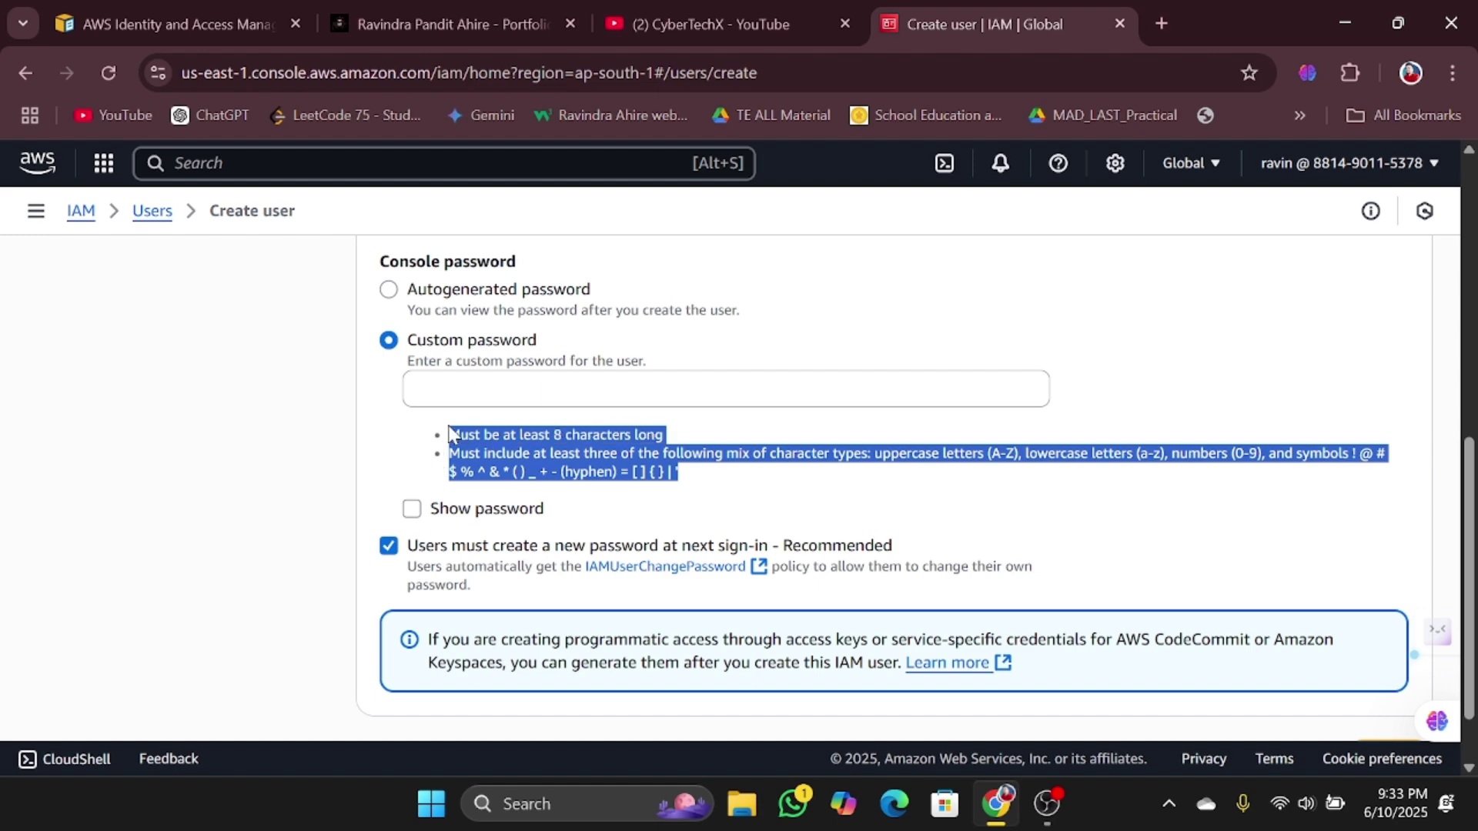
left_click(501, 450)
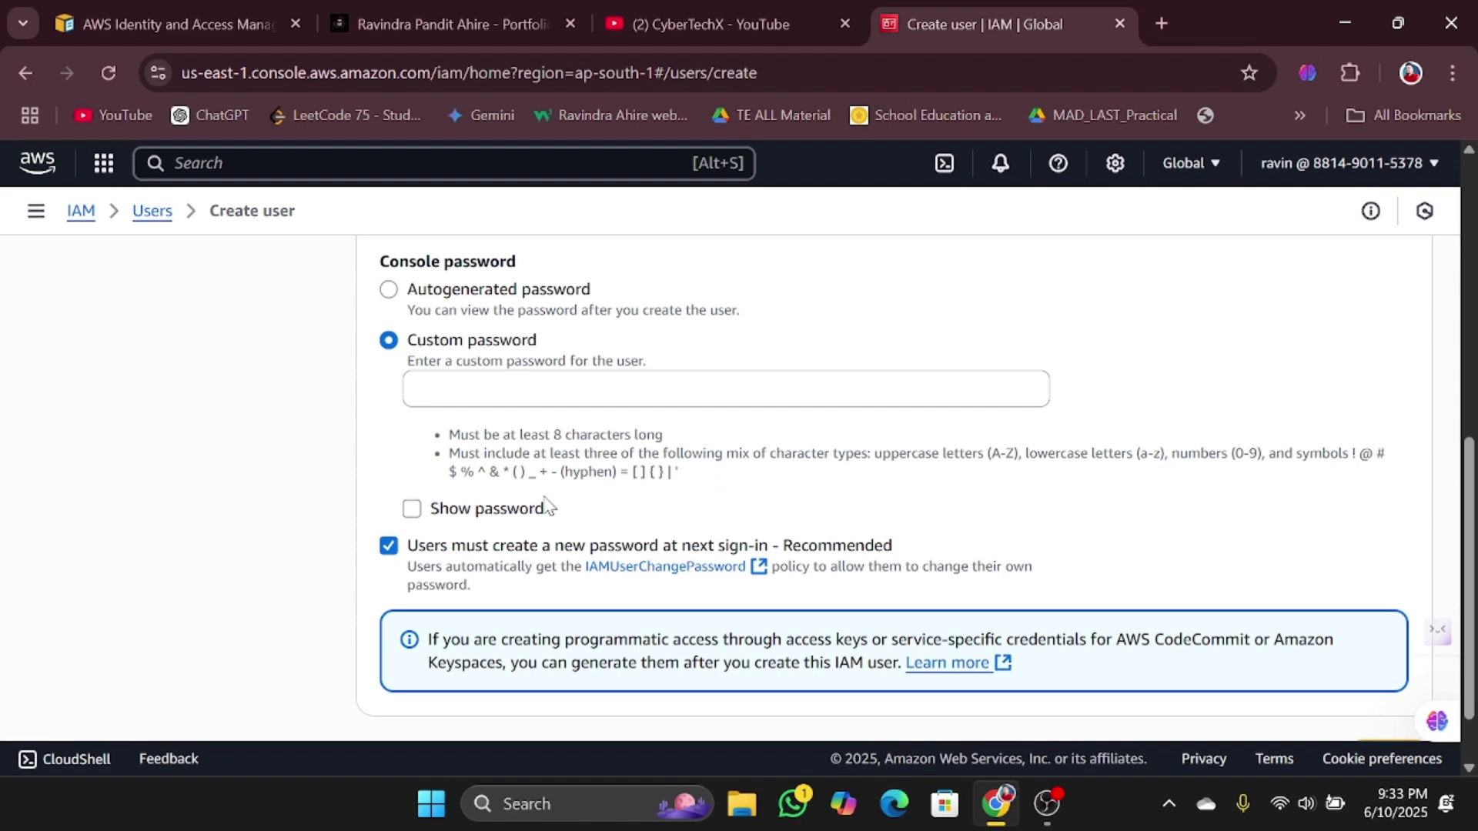
scroll(612, 519, "down", 1)
left_click(582, 357)
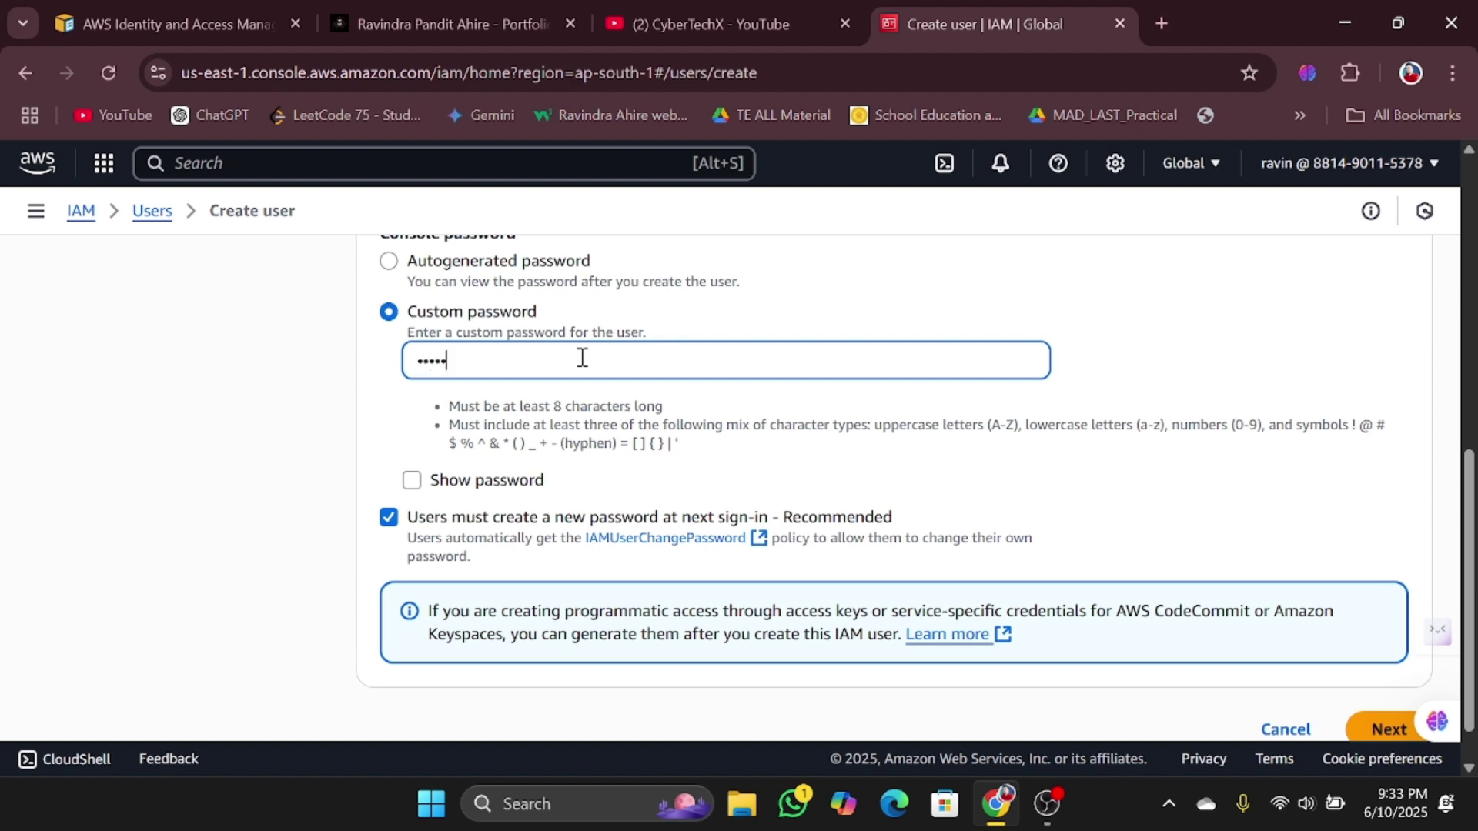
scroll(582, 358, "down", 1)
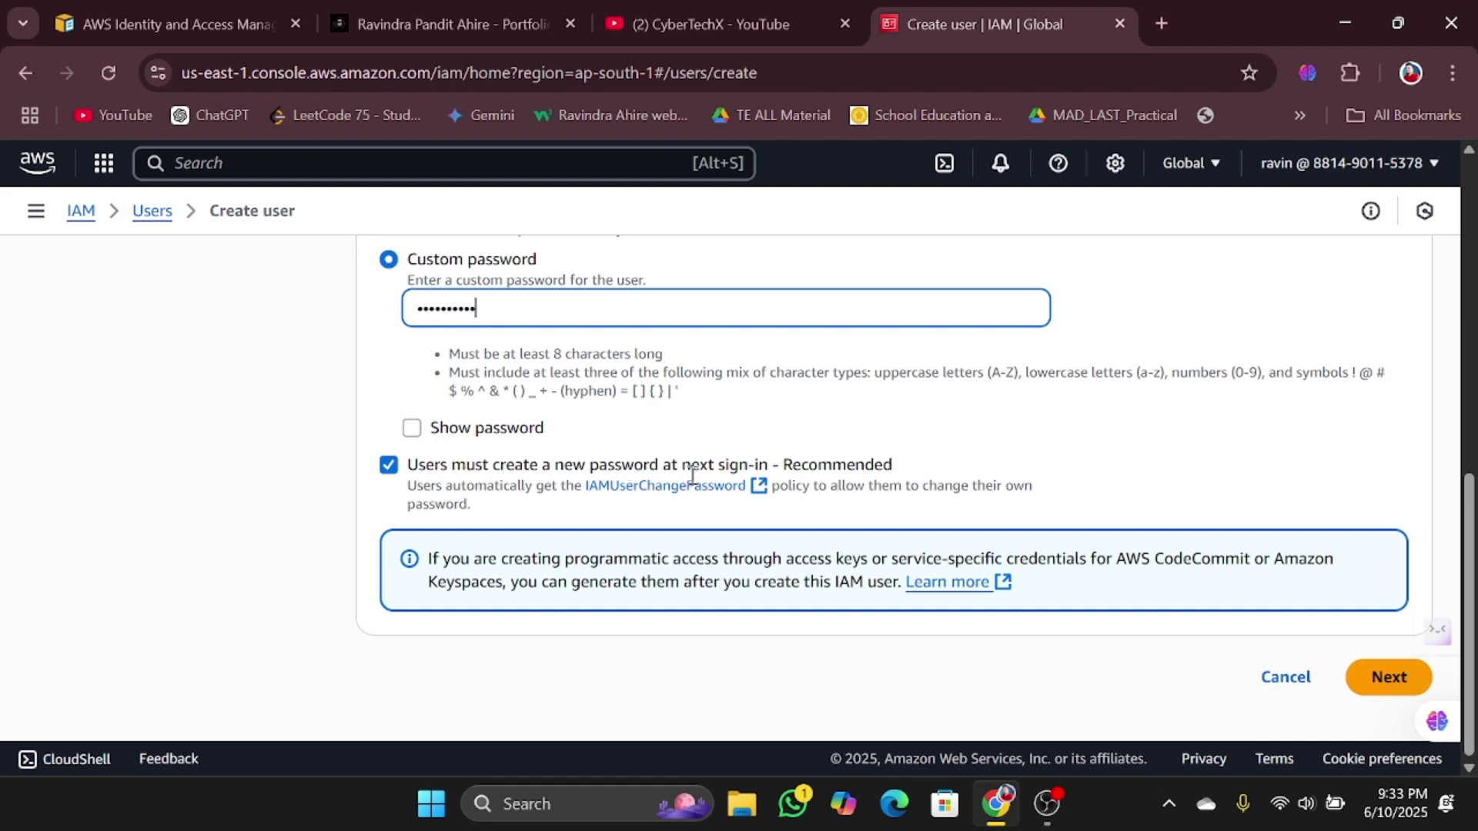
Switch the new-password-at-next-sign-in requirement off and back on, and highlight its note about the IAMUserChangePassword policy.
left_click_drag(924, 471, 402, 463)
left_click(389, 465)
left_click(498, 504)
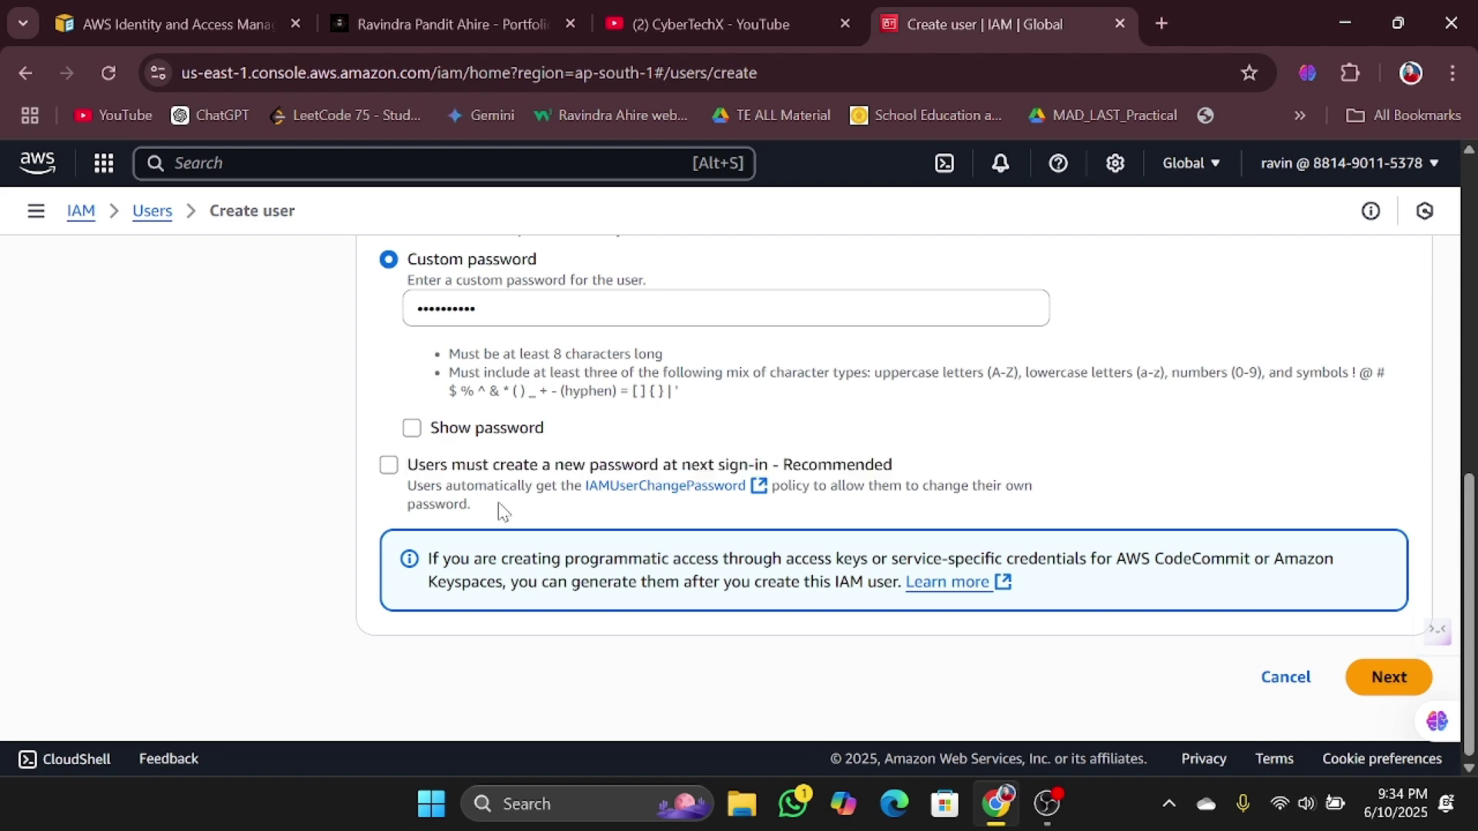
left_click_drag(498, 504, 408, 487)
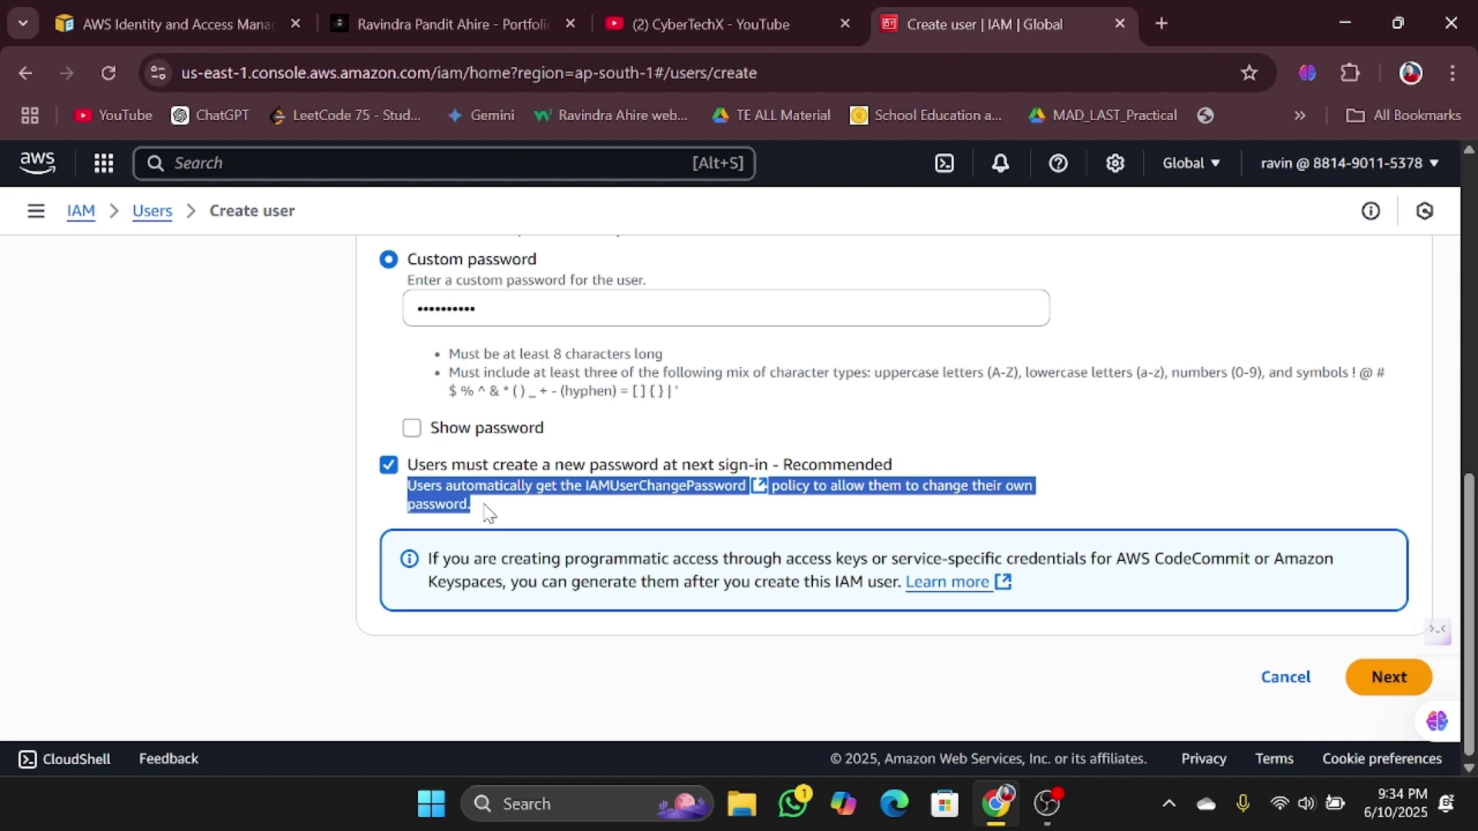
Review the entered user name and custom password together with the requirement to create a new password at next sign-in.
scroll(487, 512, "up", 8)
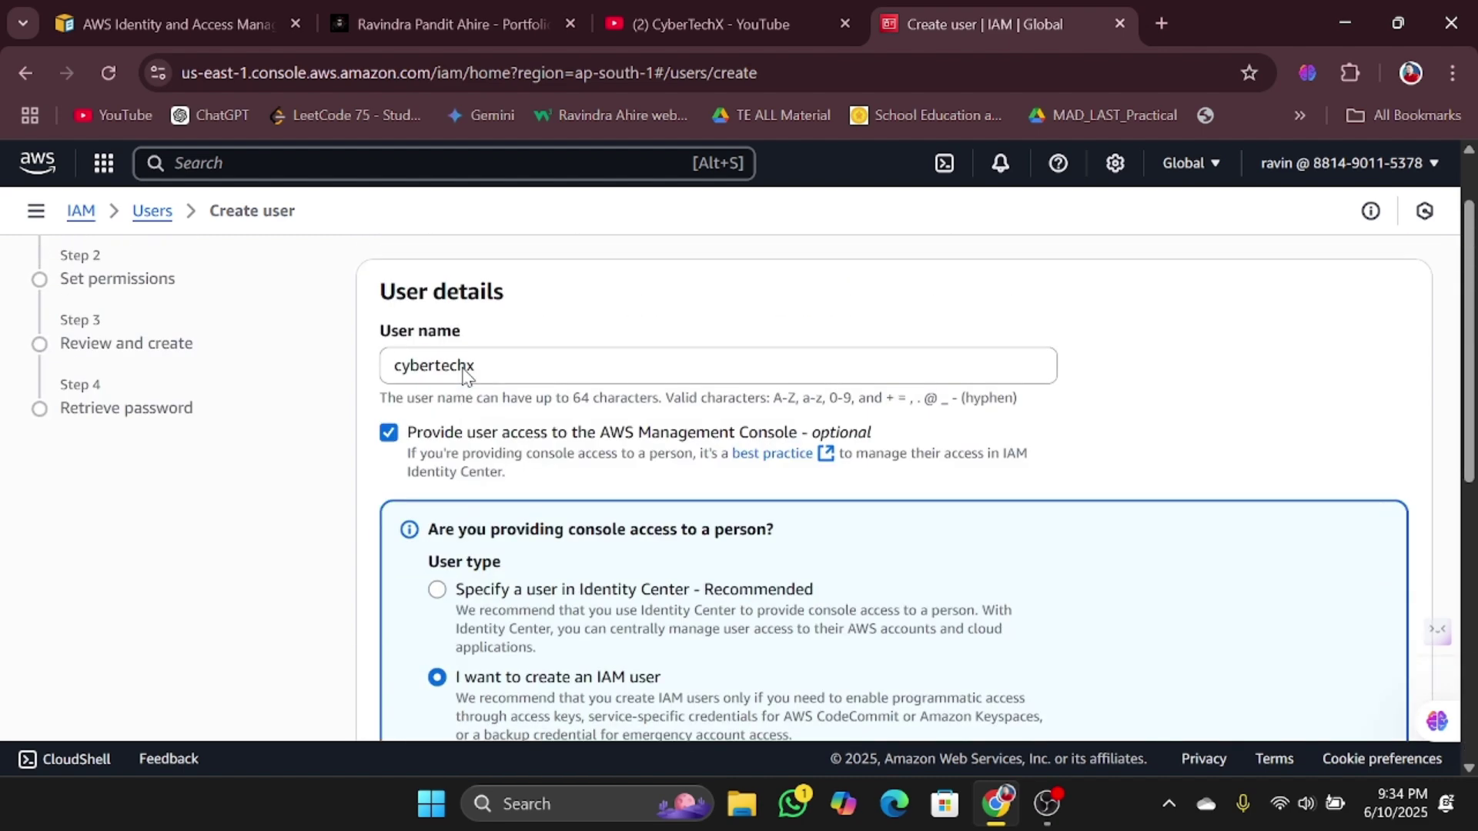
scroll(554, 366, "down", 8)
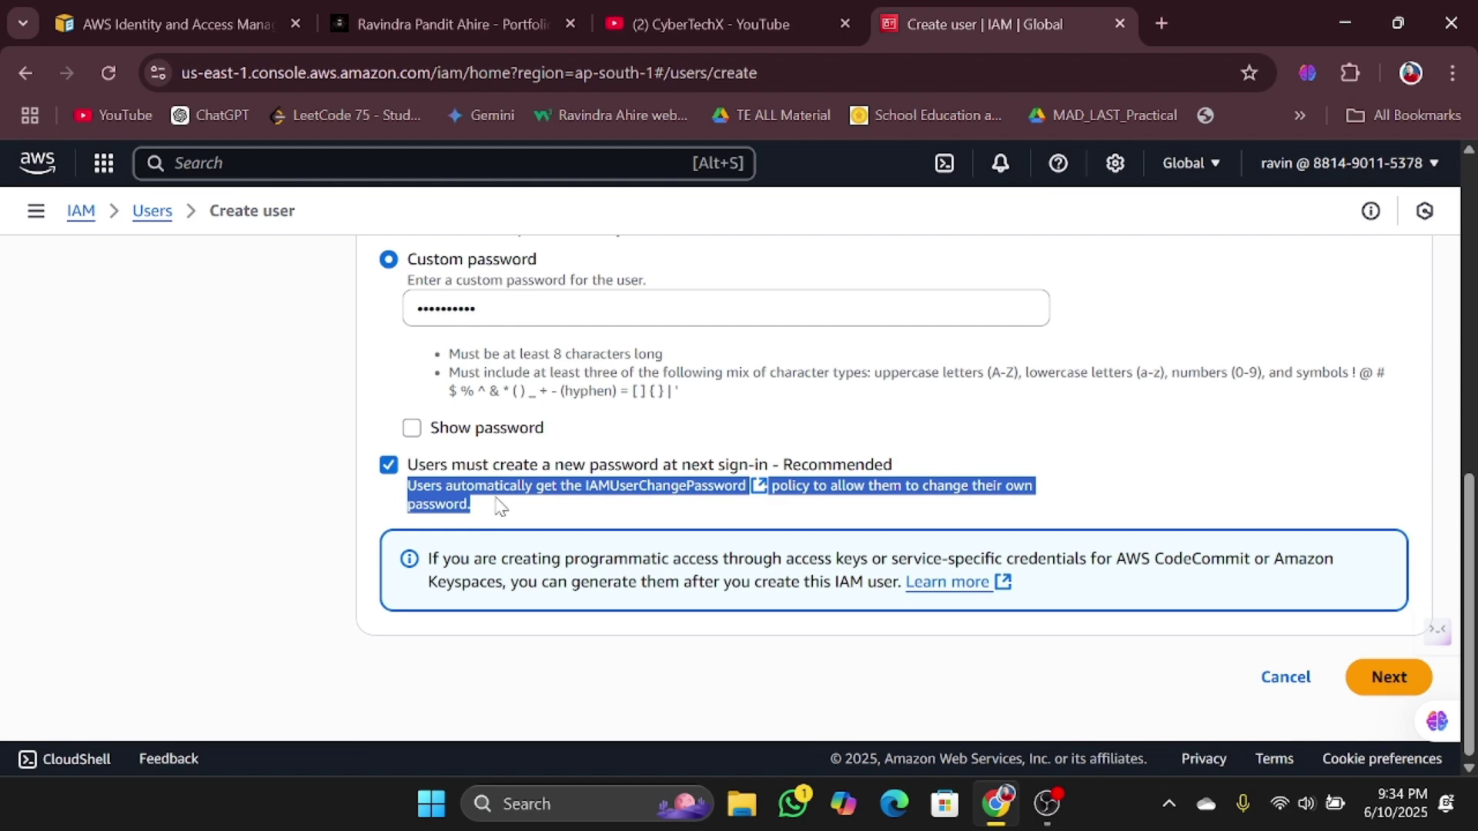
scroll(500, 506, "up", 1)
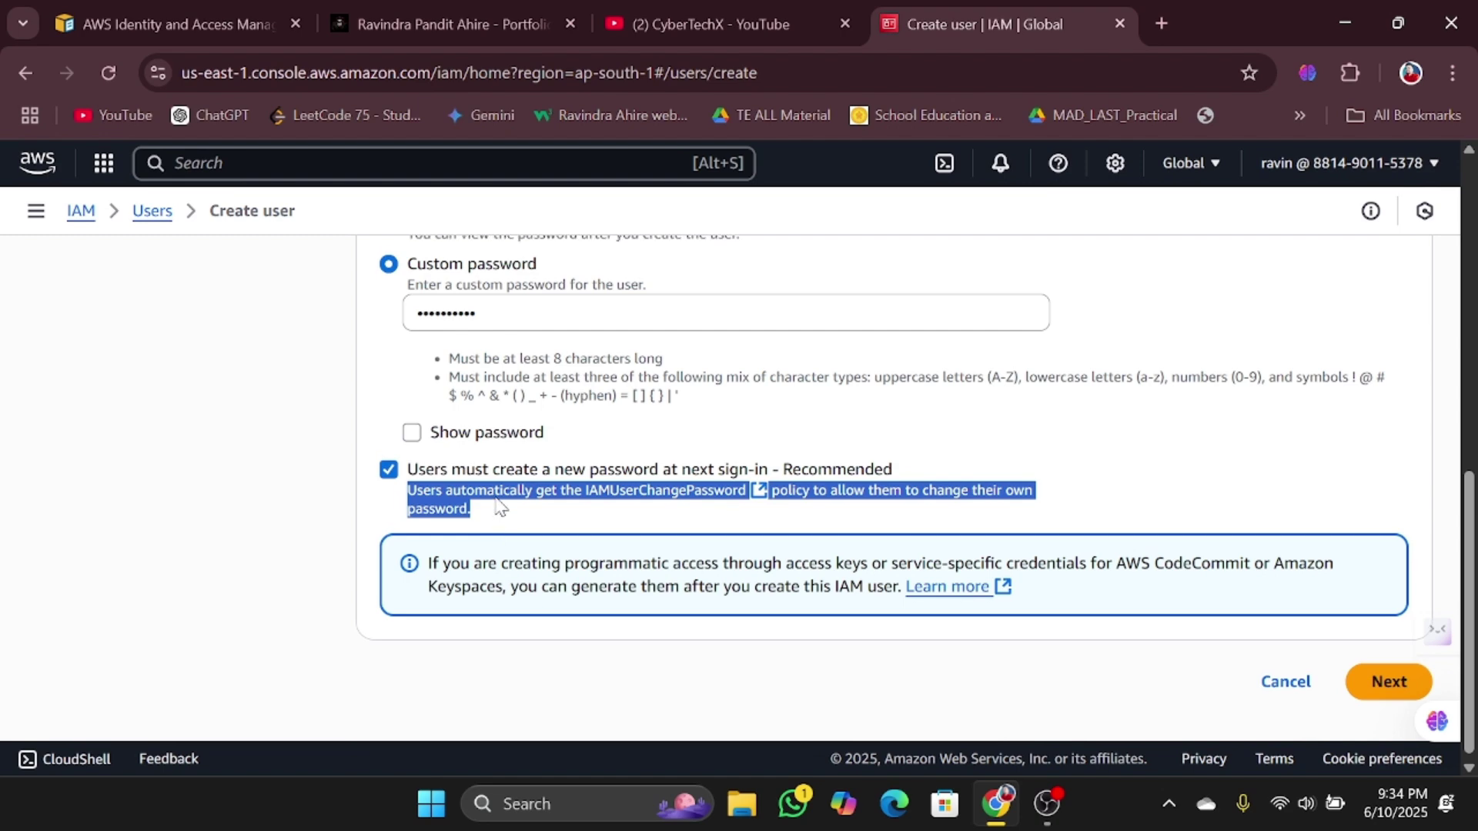
scroll(498, 508, "up", 2)
left_click_drag(488, 472, 398, 472)
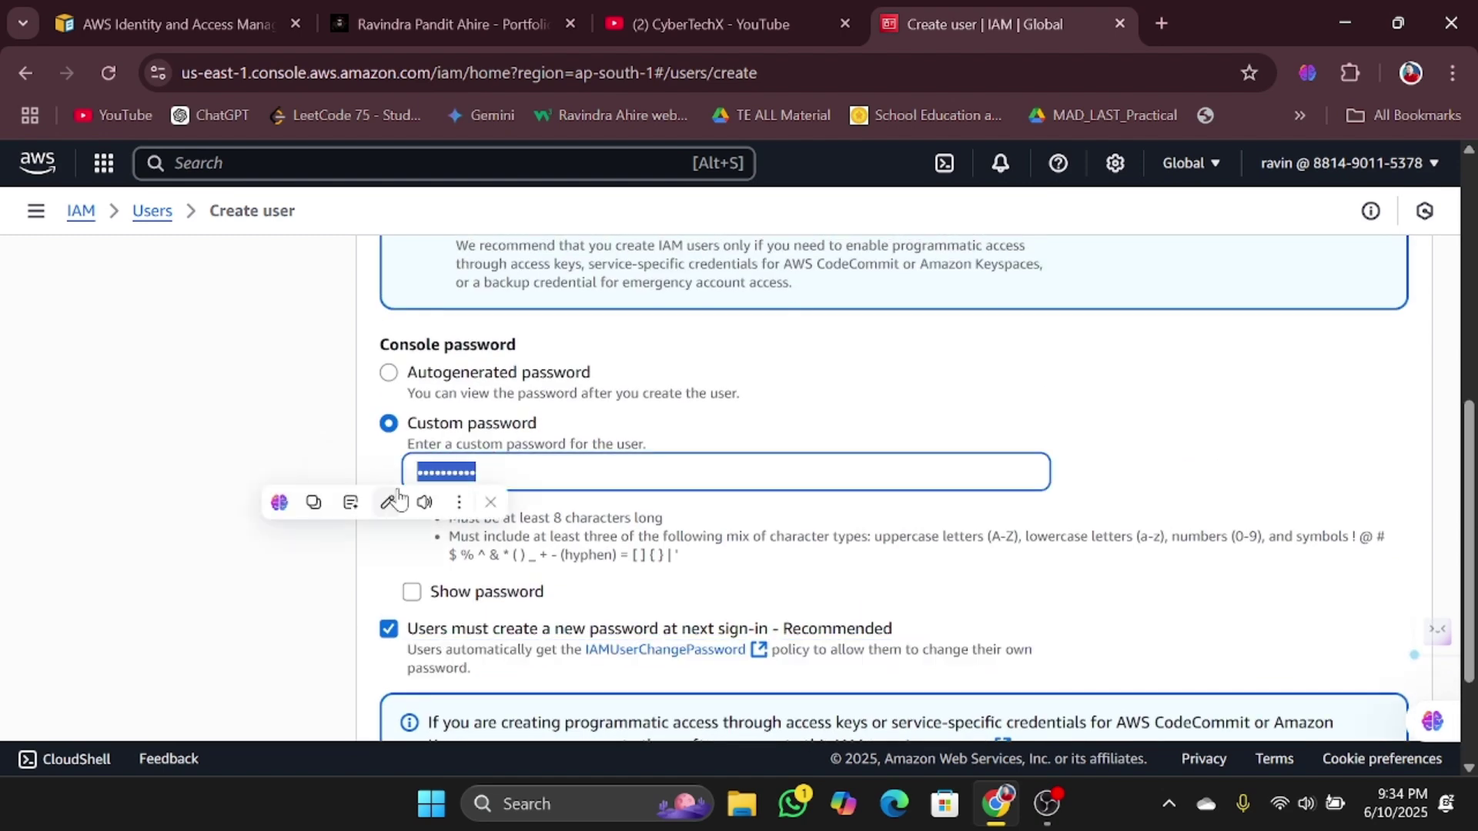
left_click(788, 417)
scroll(788, 417, "down", 2)
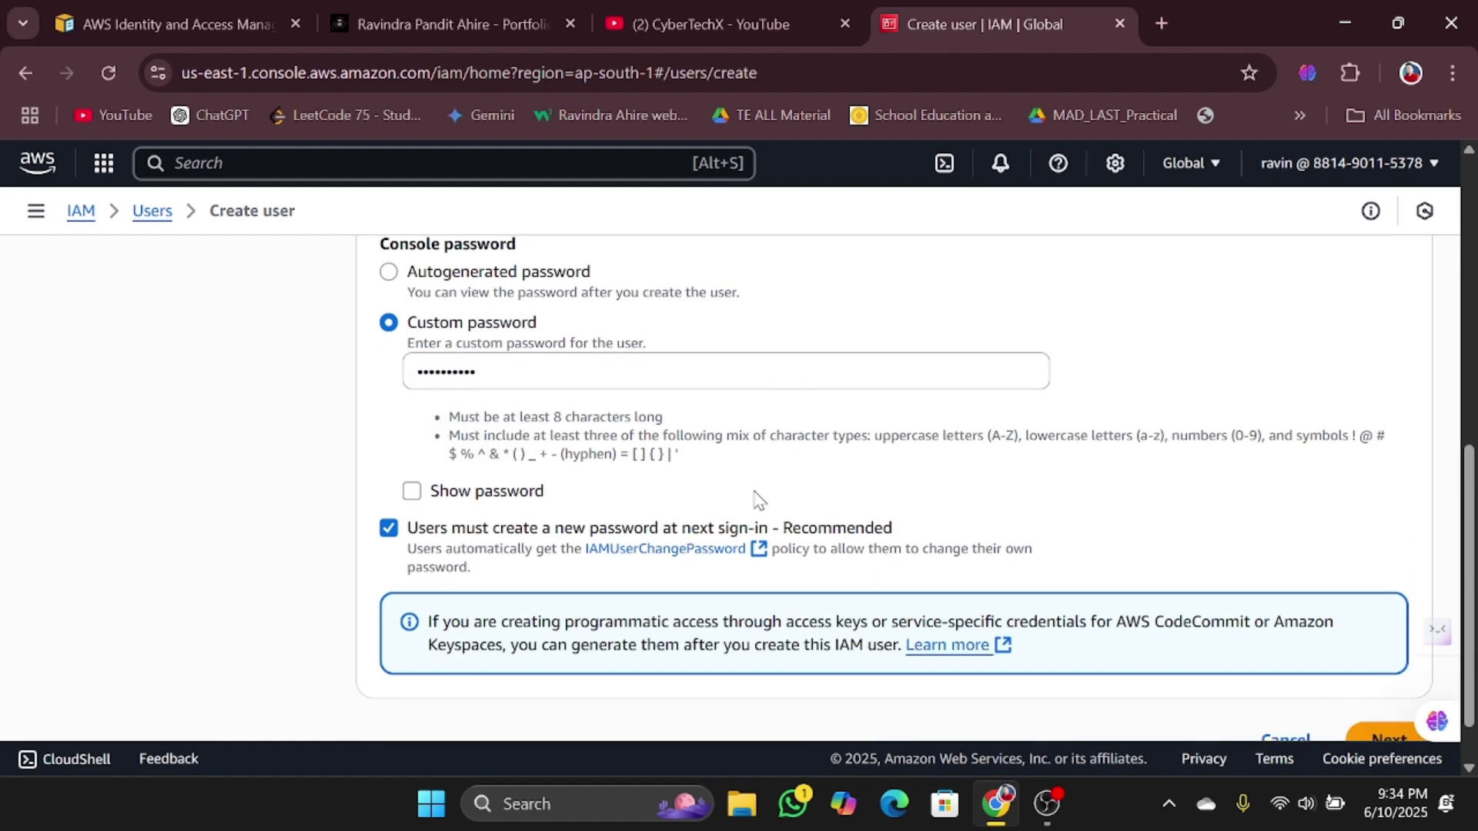
scroll(756, 498, "down", 1)
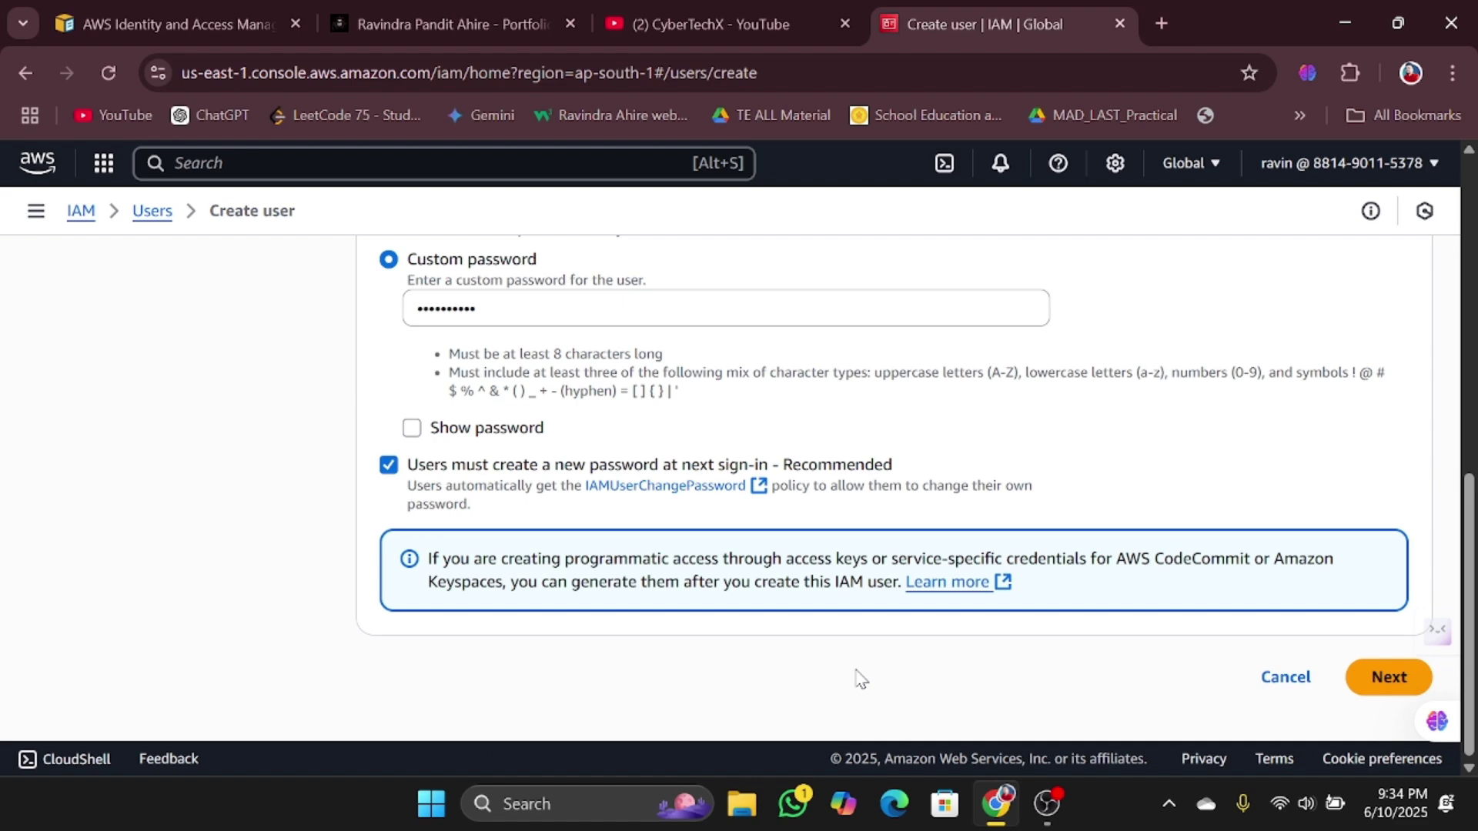
Examine the creation stages, user name, console access and user type settings on the user details form.
scroll(860, 678, "up", 10)
scroll(654, 408, "down", 1)
scroll(654, 412, "up", 2)
scroll(551, 386, "down", 1)
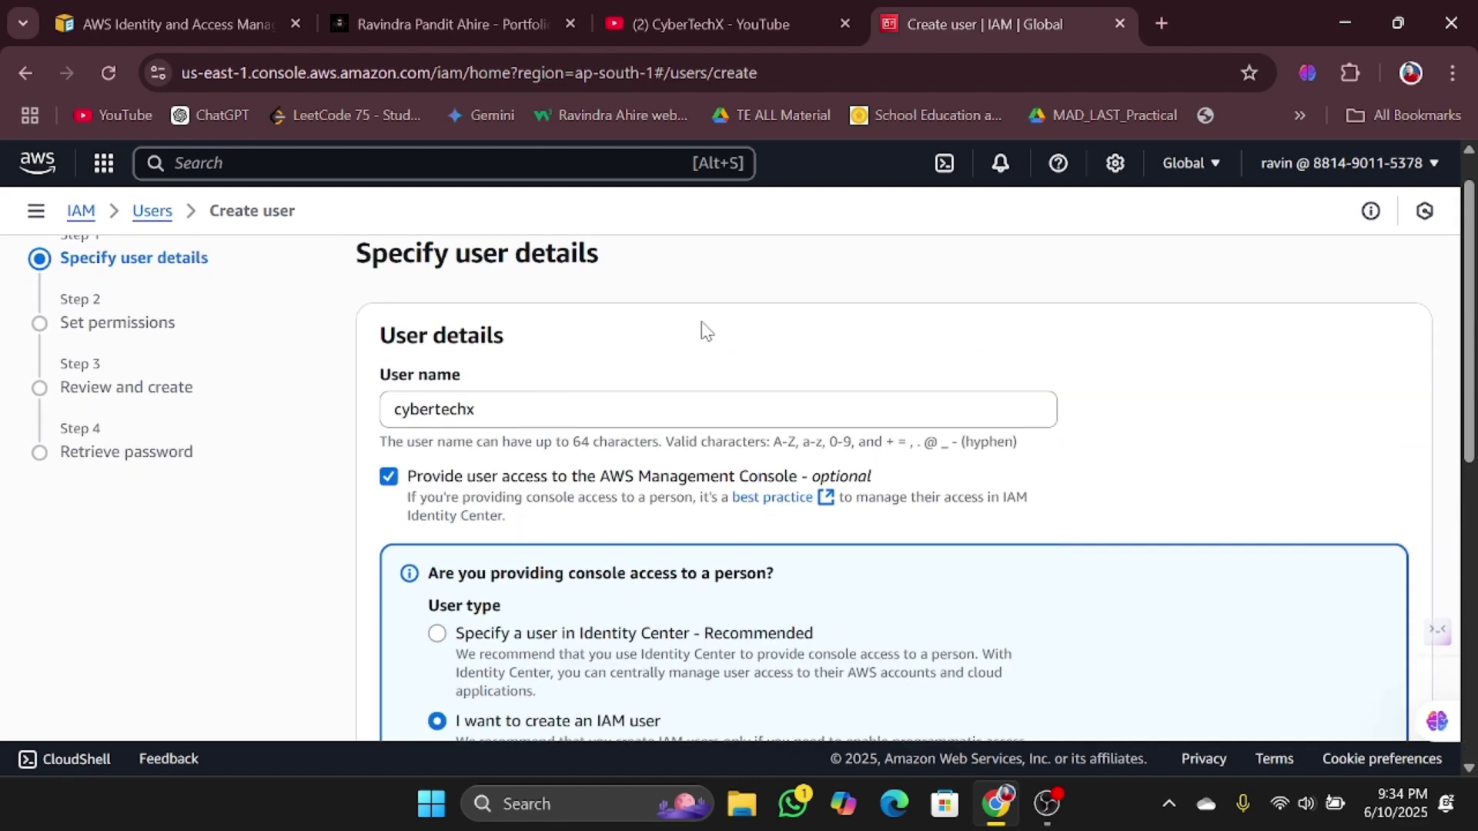
scroll(547, 389, "up", 1)
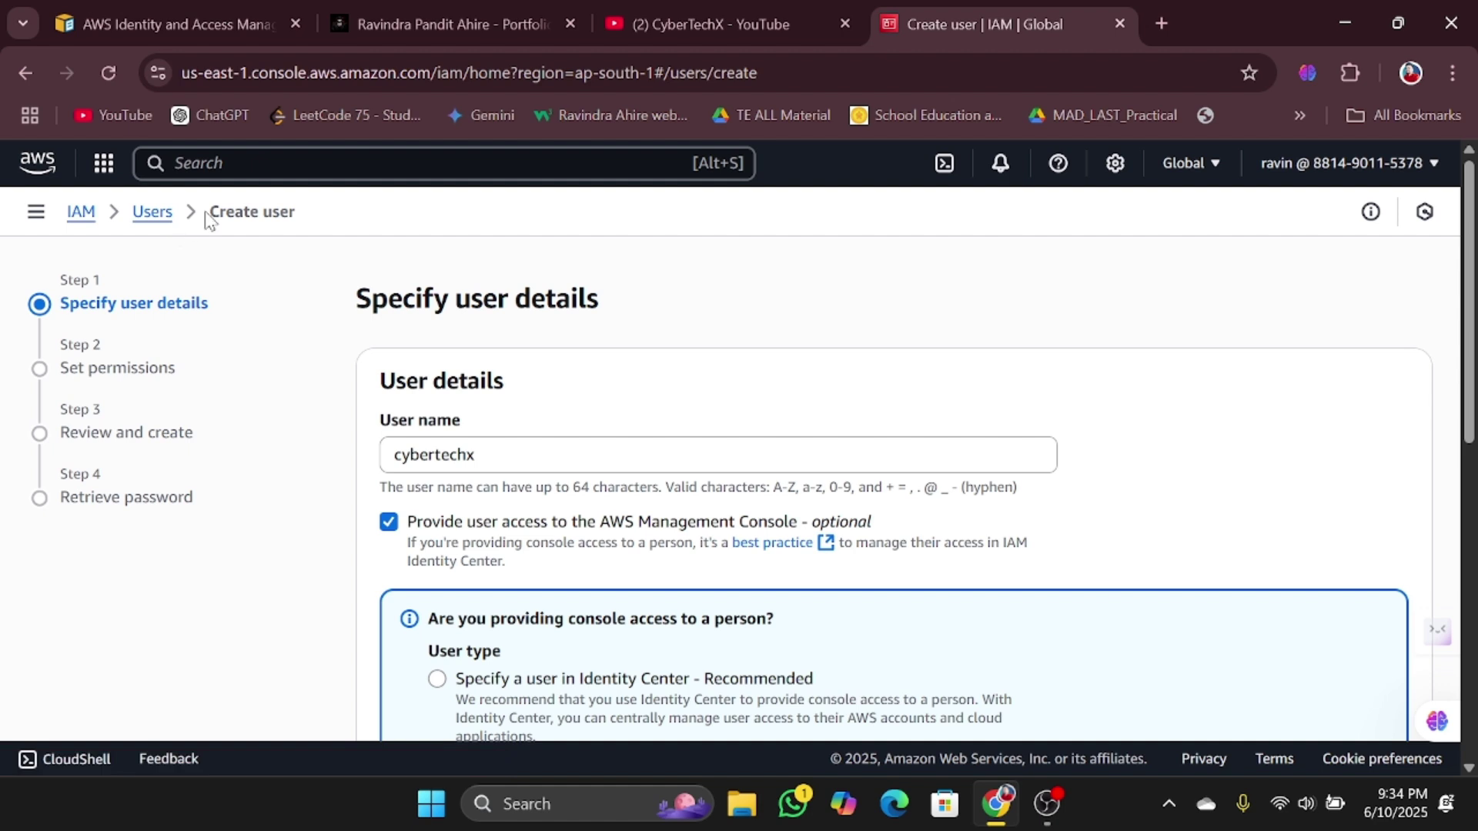
scroll(770, 394, "down", 2)
scroll(779, 396, "up", 1)
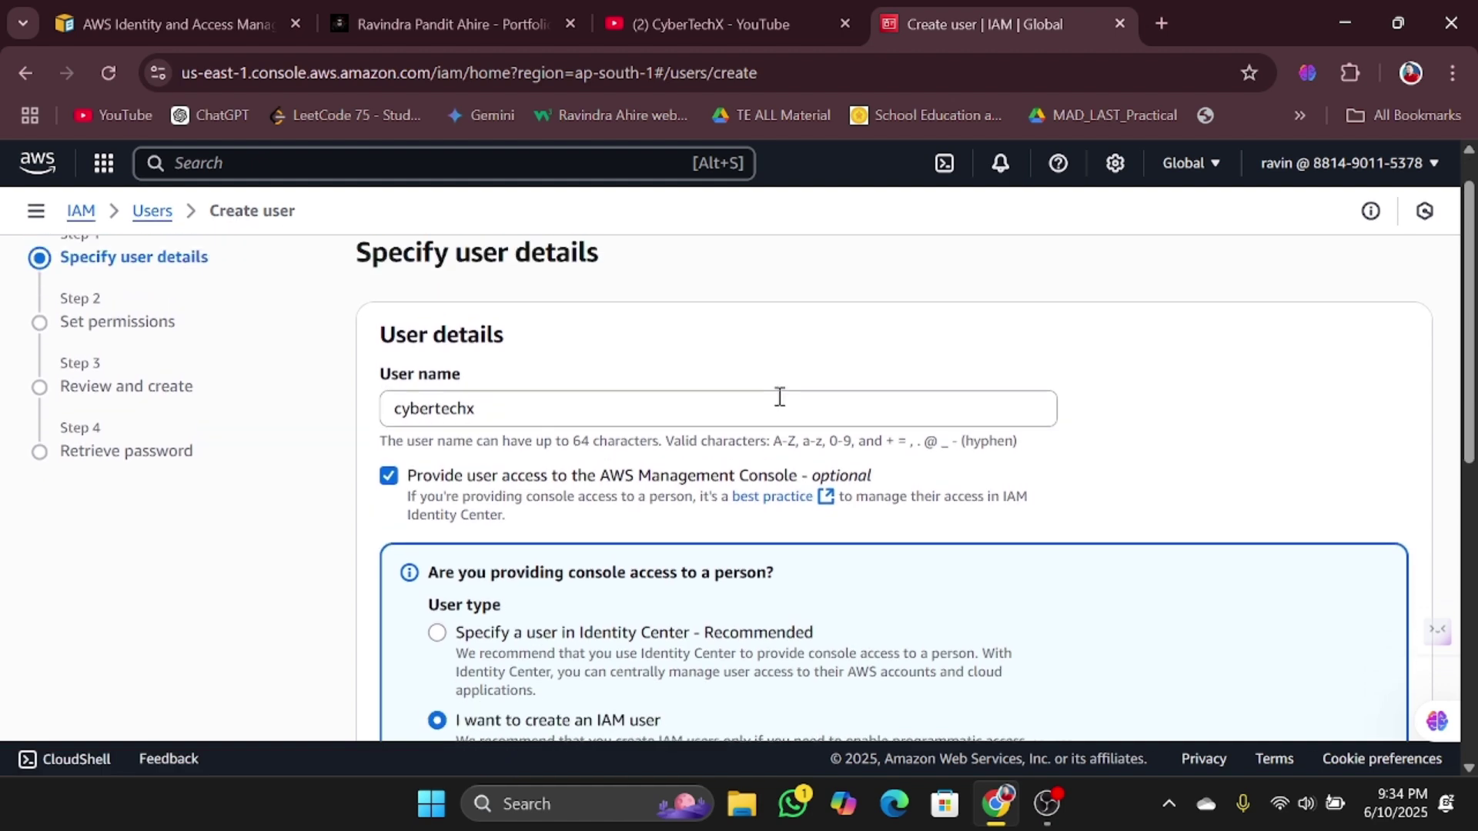
scroll(779, 397, "up", 1)
scroll(779, 406, "down", 1)
left_click(539, 422)
double_click(481, 415)
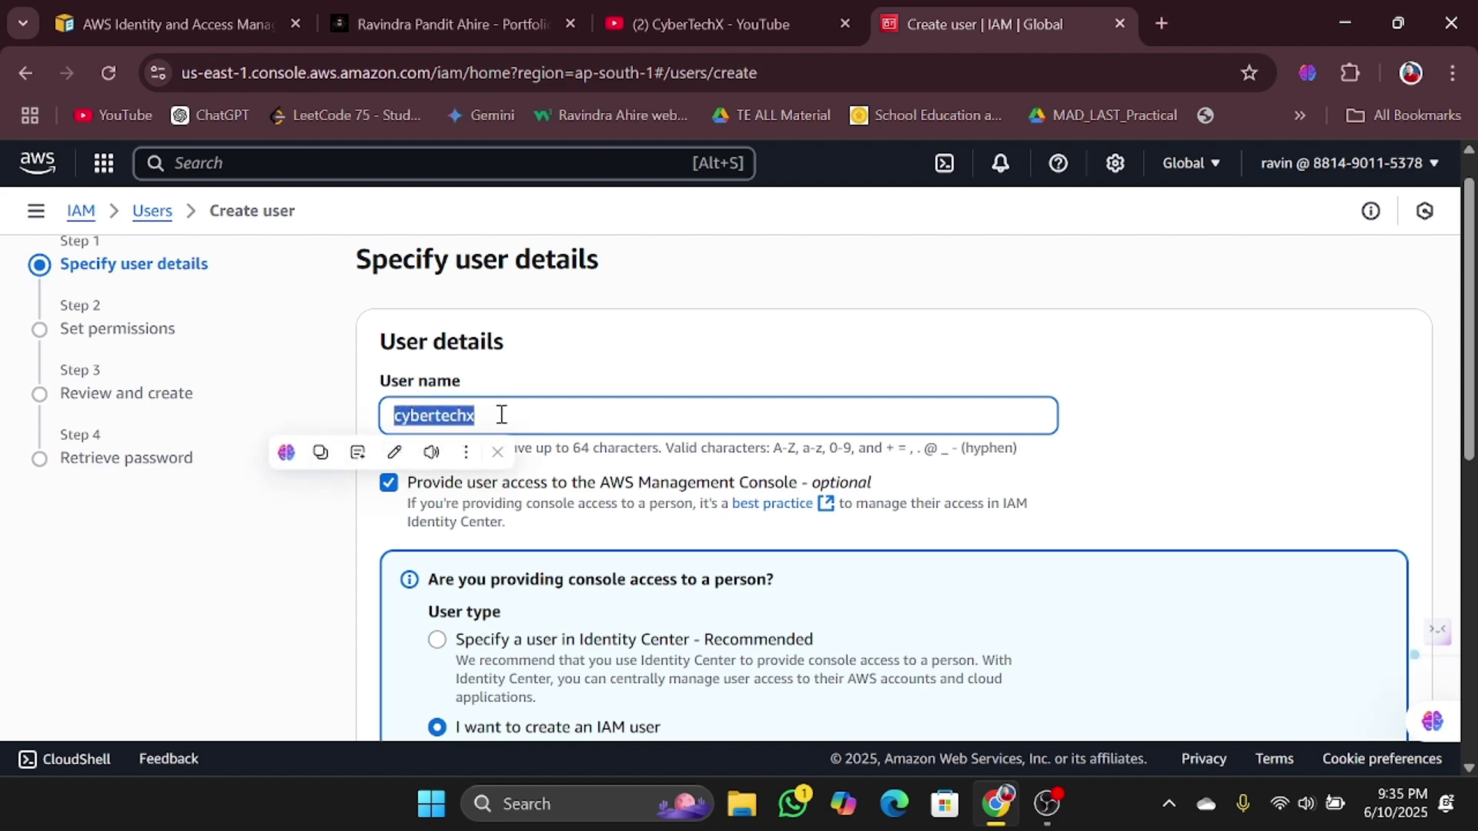
left_click(544, 416)
scroll(544, 415, "down", 1)
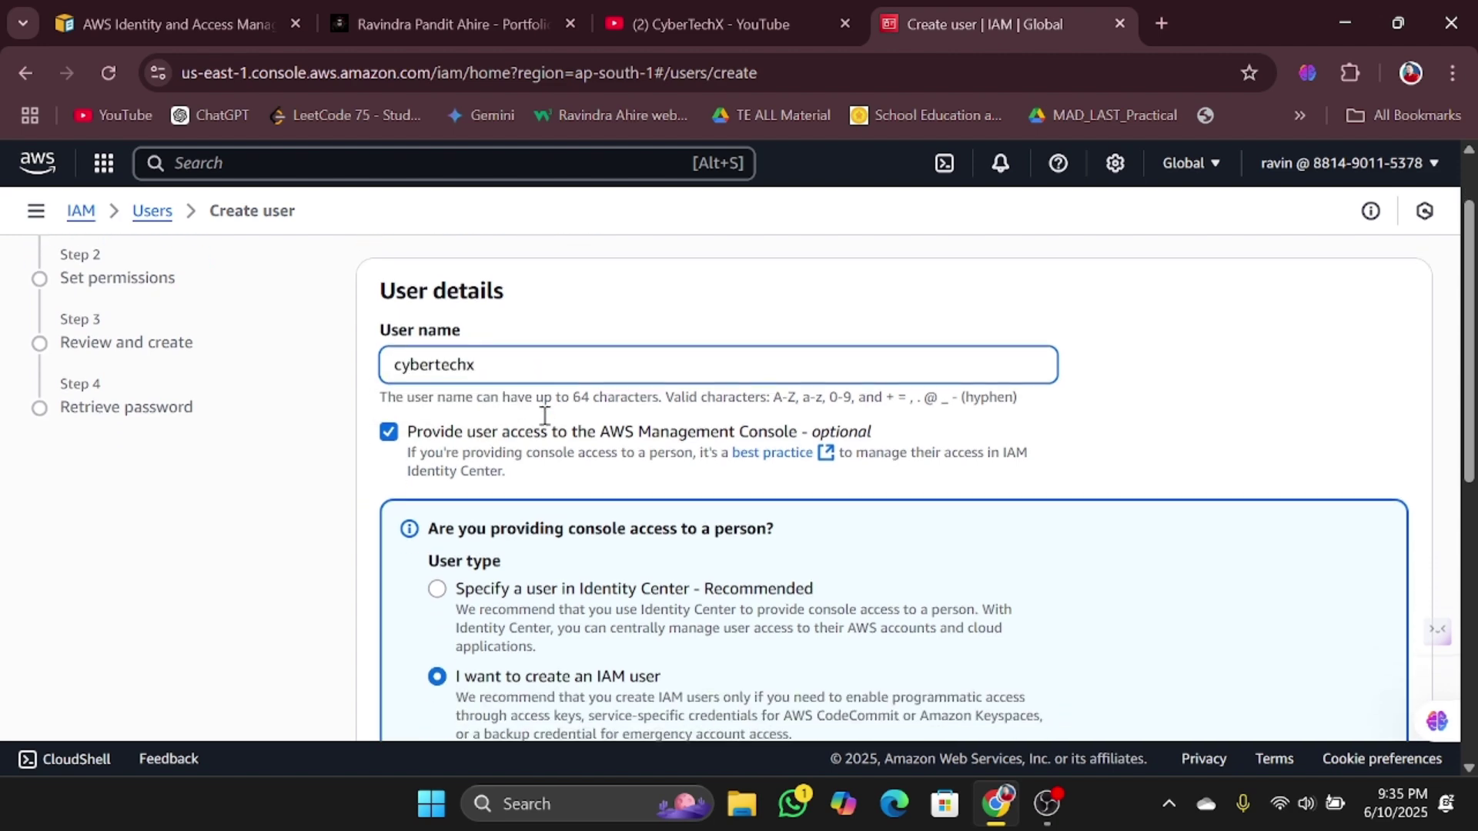
scroll(544, 415, "down", 1)
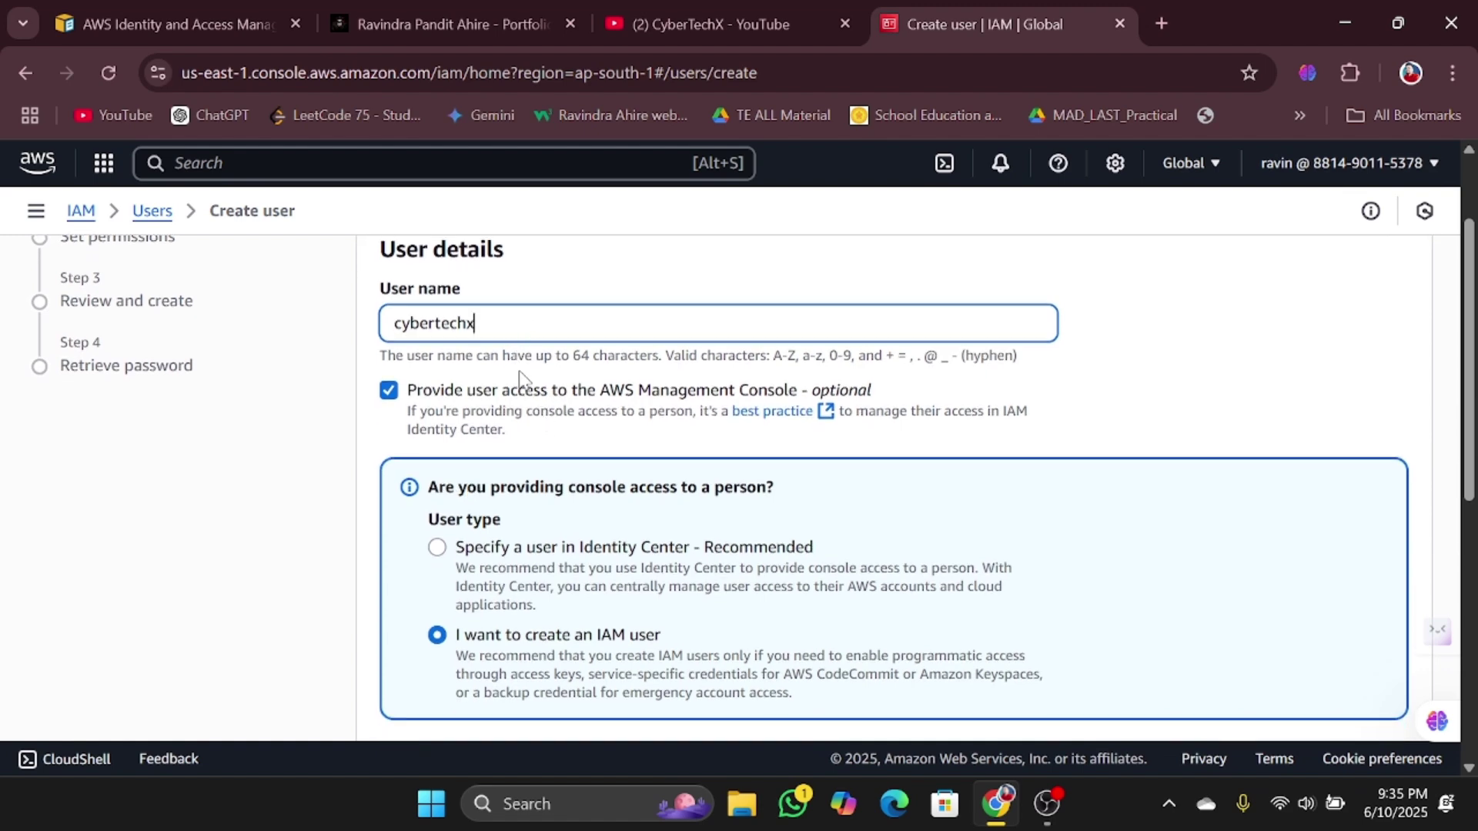
scroll(531, 392, "down", 1)
scroll(521, 377, "up", 1)
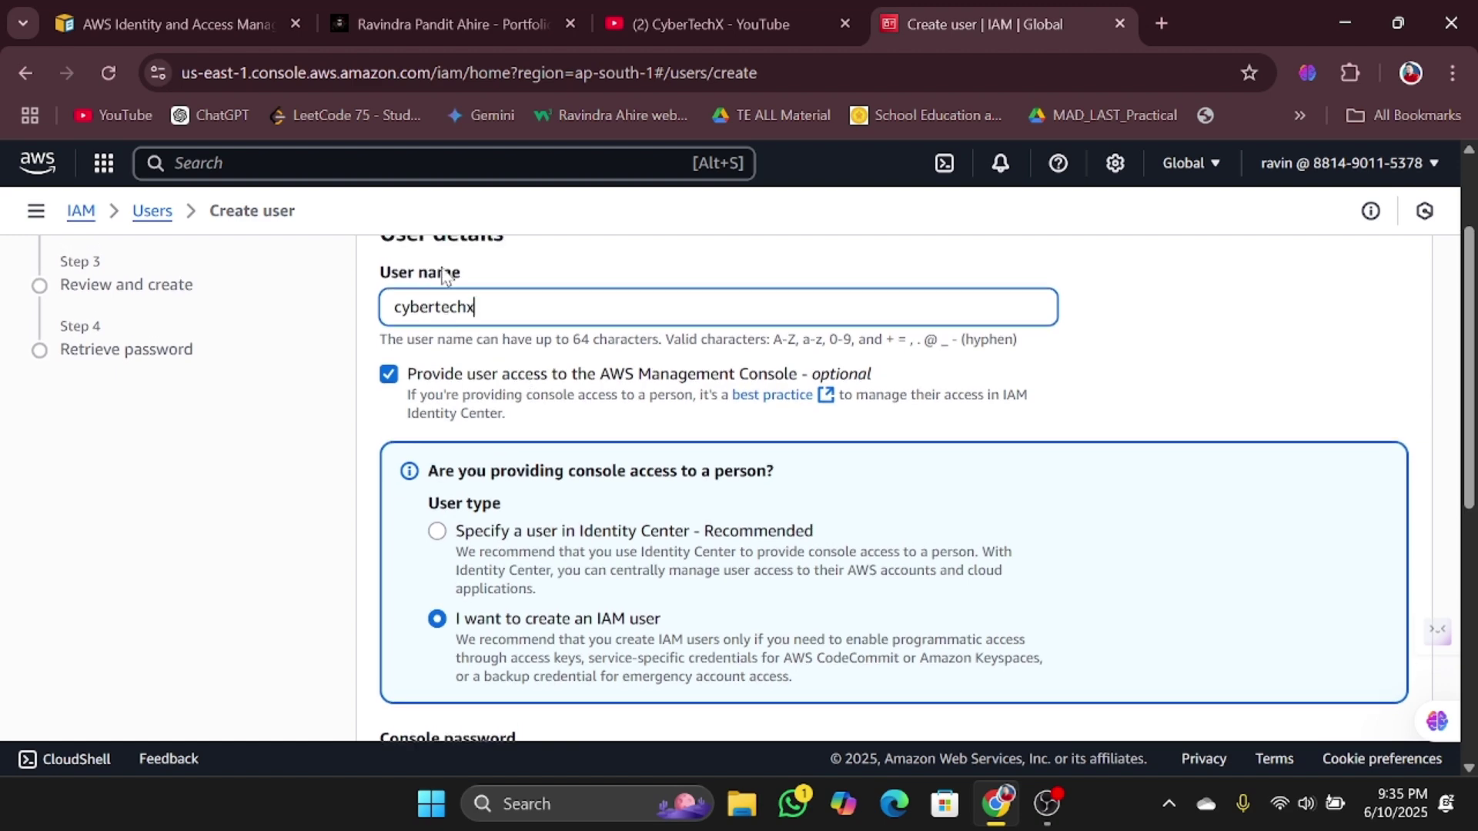
Check the user details, console access and password settings once more, and proceed to setting permissions for the new user.
scroll(466, 373, "down", 2)
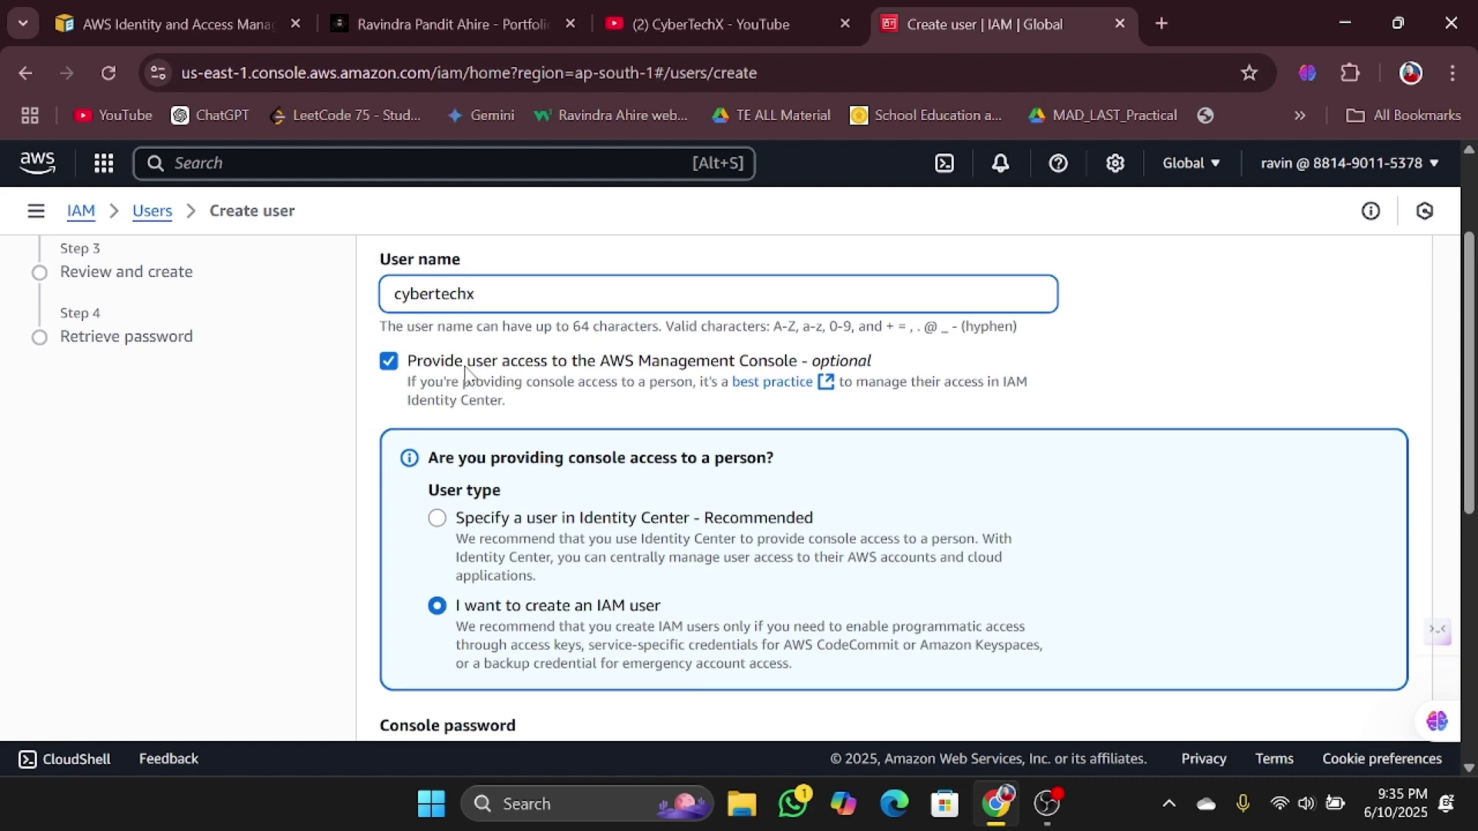
scroll(462, 377, "up", 2)
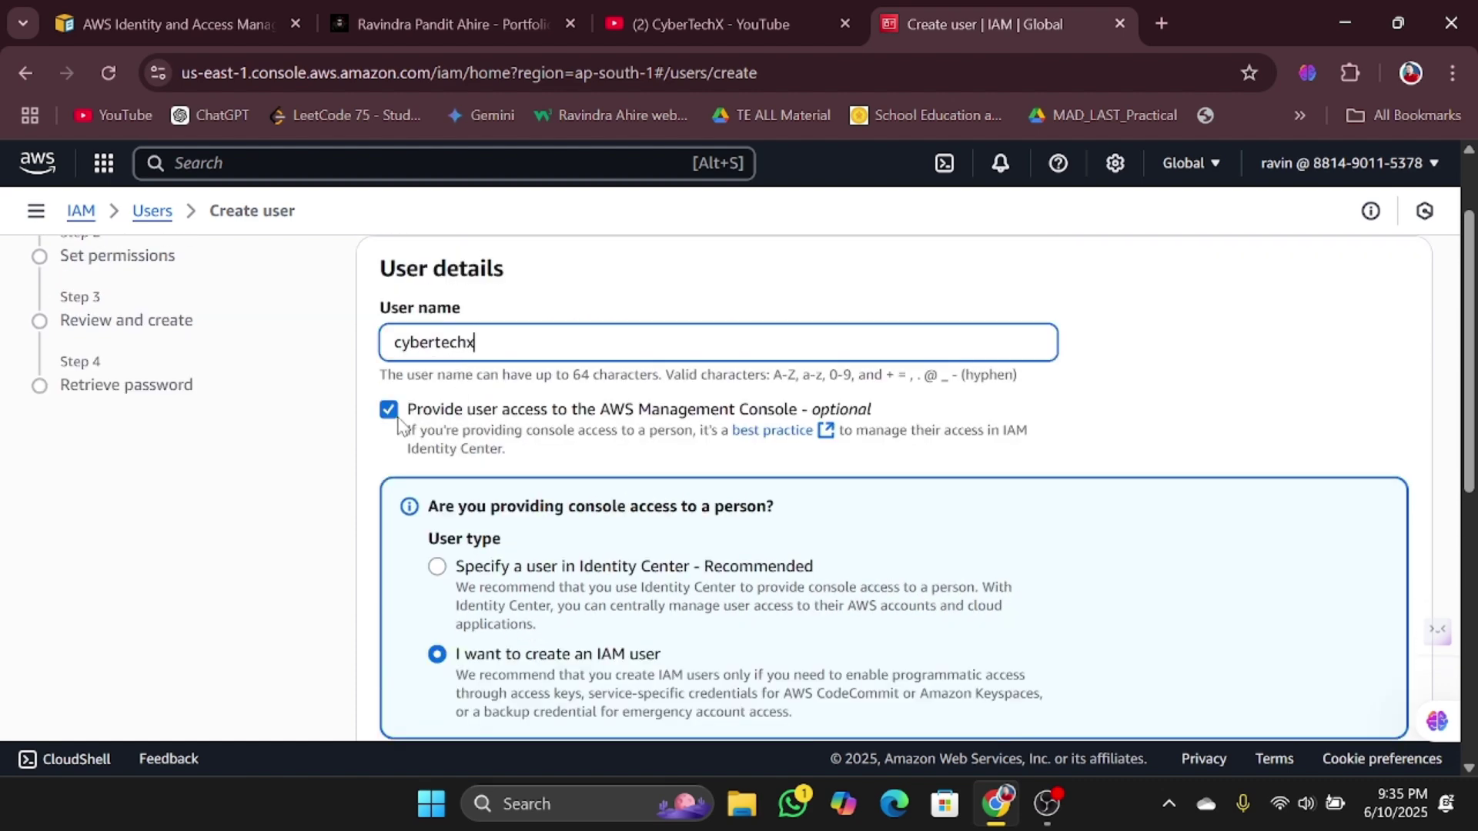
scroll(383, 459, "down", 2)
scroll(373, 538, "down", 5)
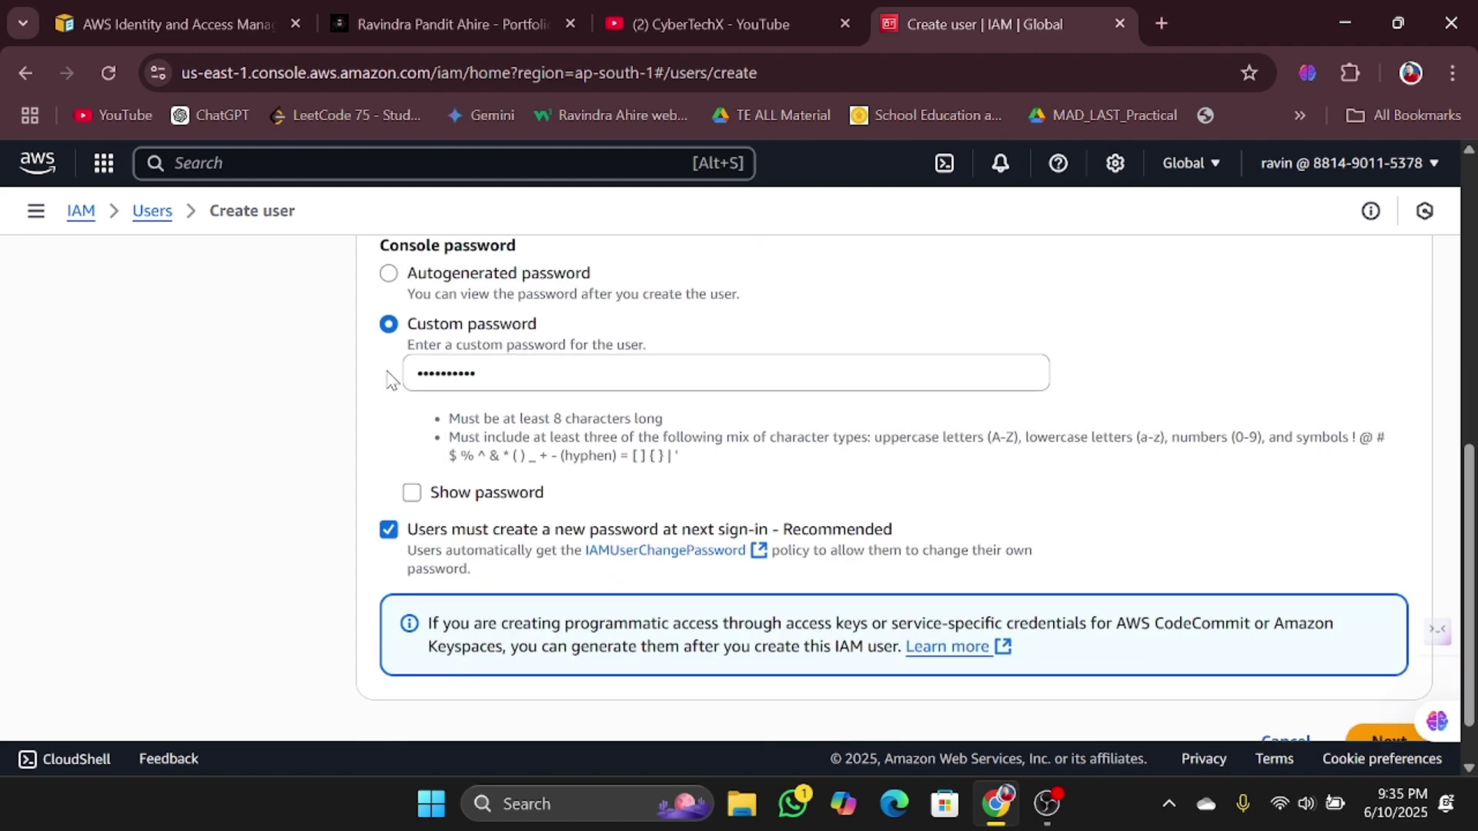
scroll(368, 449, "down", 1)
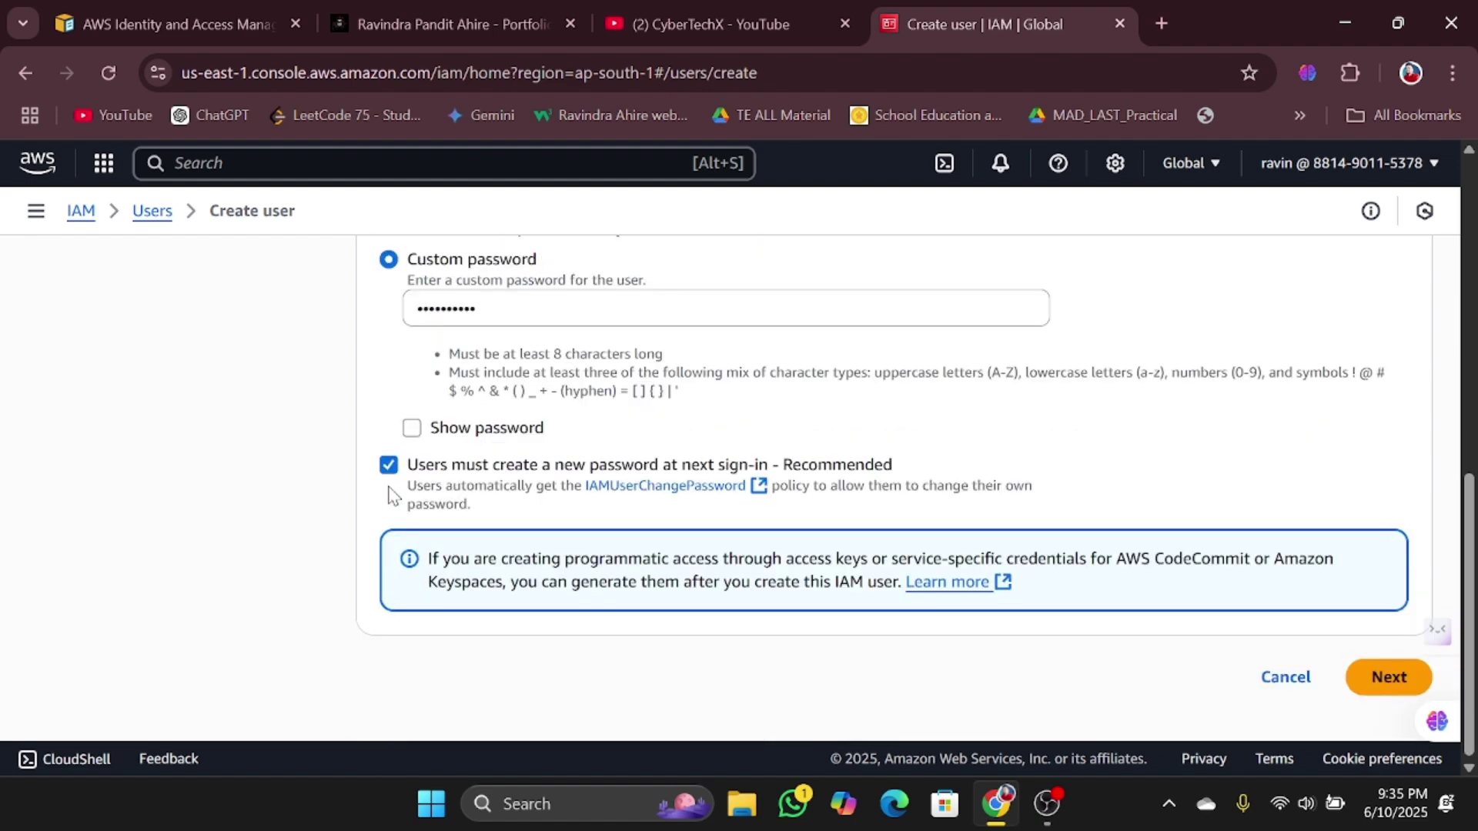
scroll(1205, 441, "up", 7)
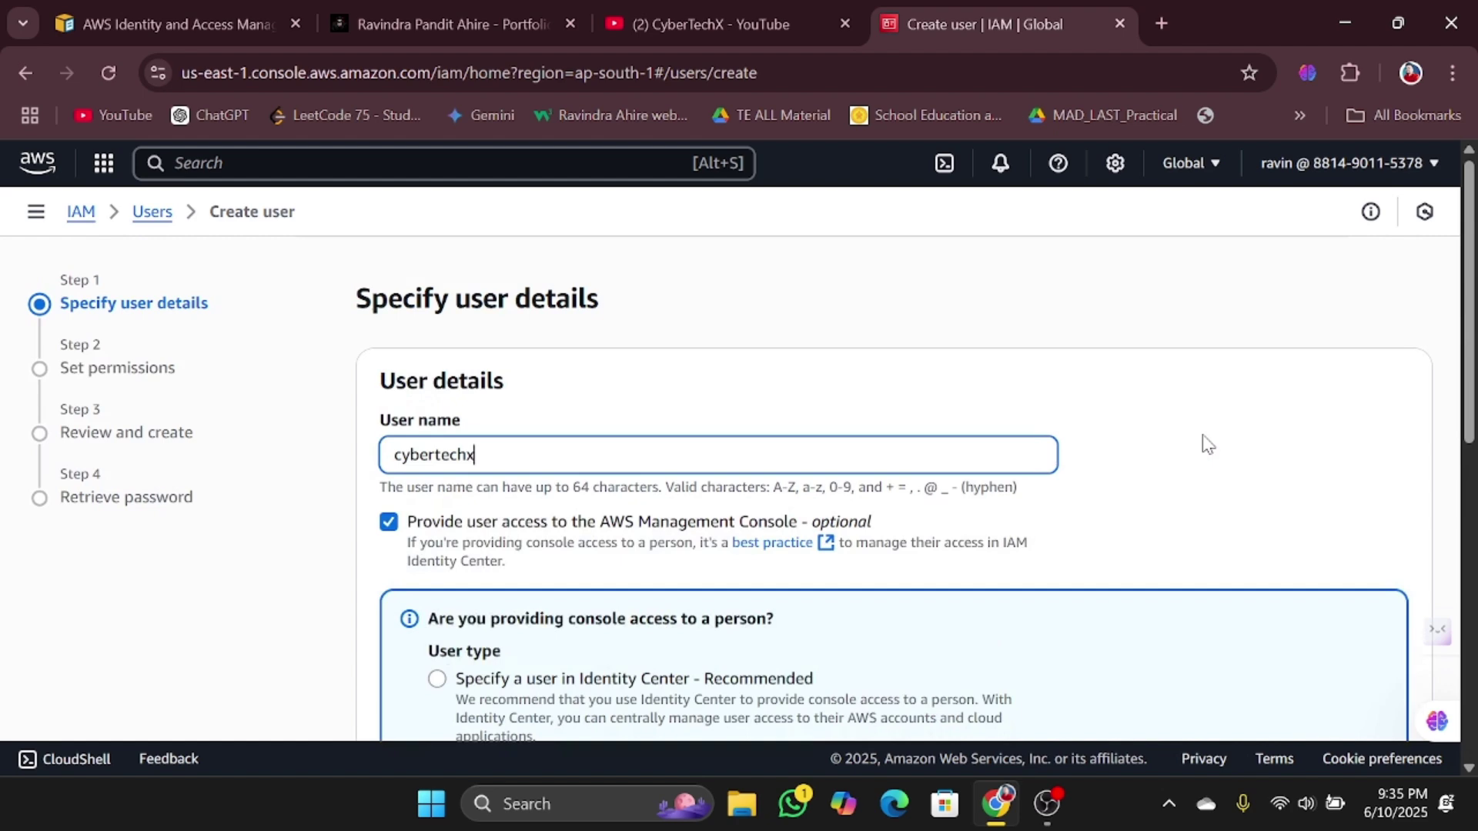
scroll(1207, 444, "down", 7)
left_click(1390, 679)
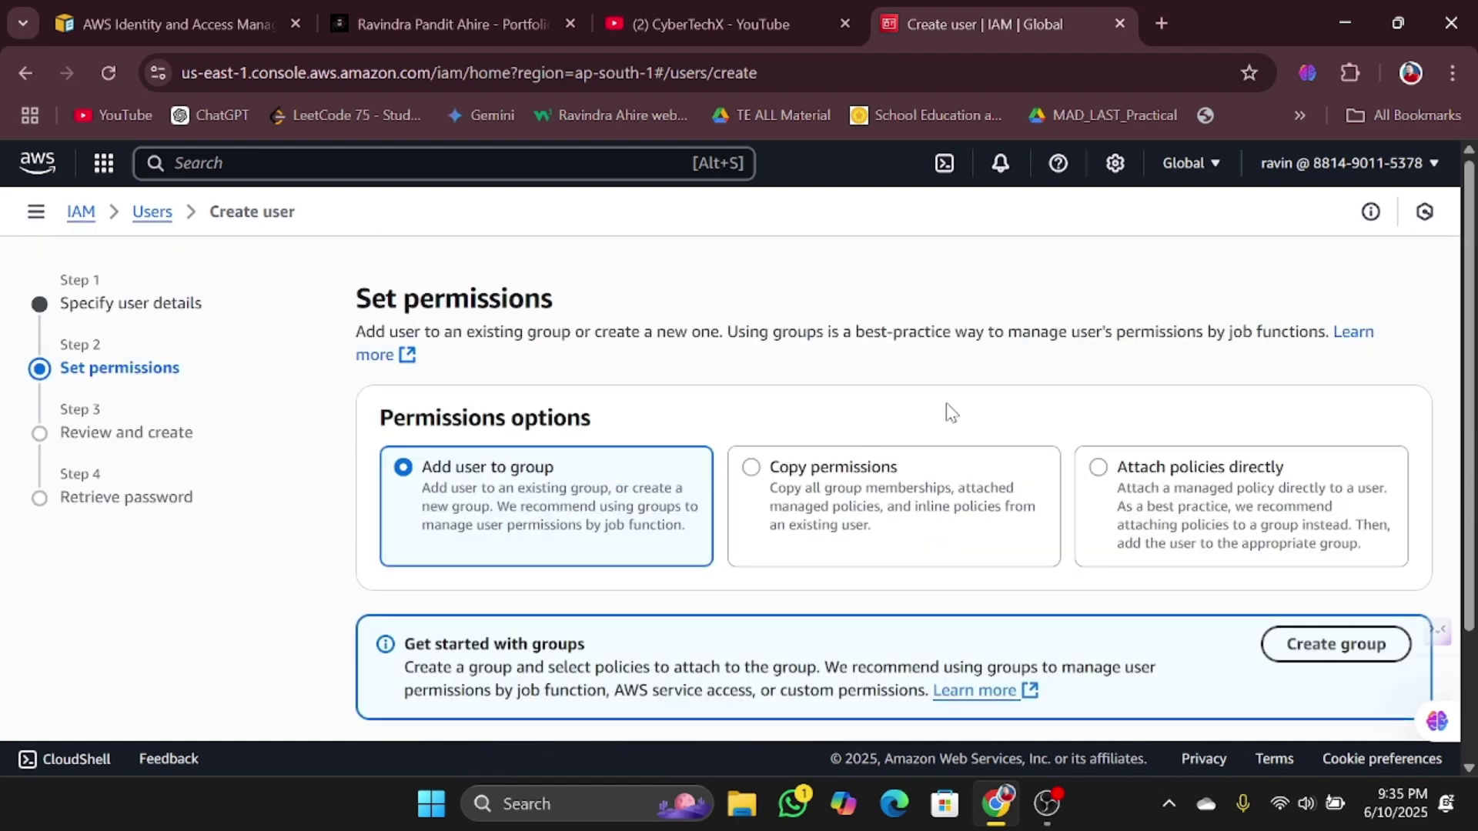
Highlight the Set permissions heading and read through the three permissions options, the groups notice and the permissions boundary section.
scroll(946, 403, "down", 1)
scroll(839, 376, "up", 1)
left_click_drag(554, 297, 360, 298)
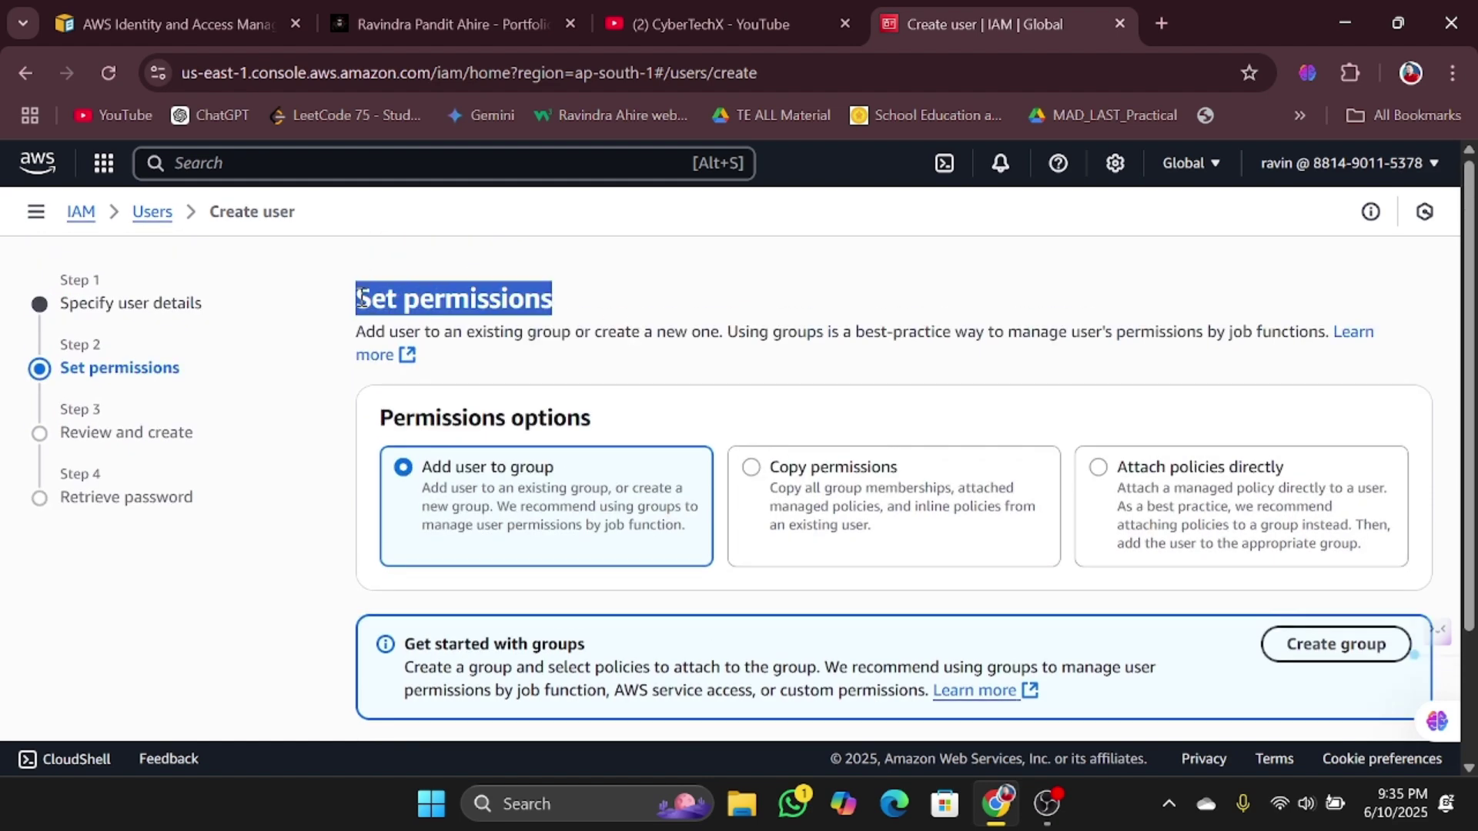
left_click(678, 307)
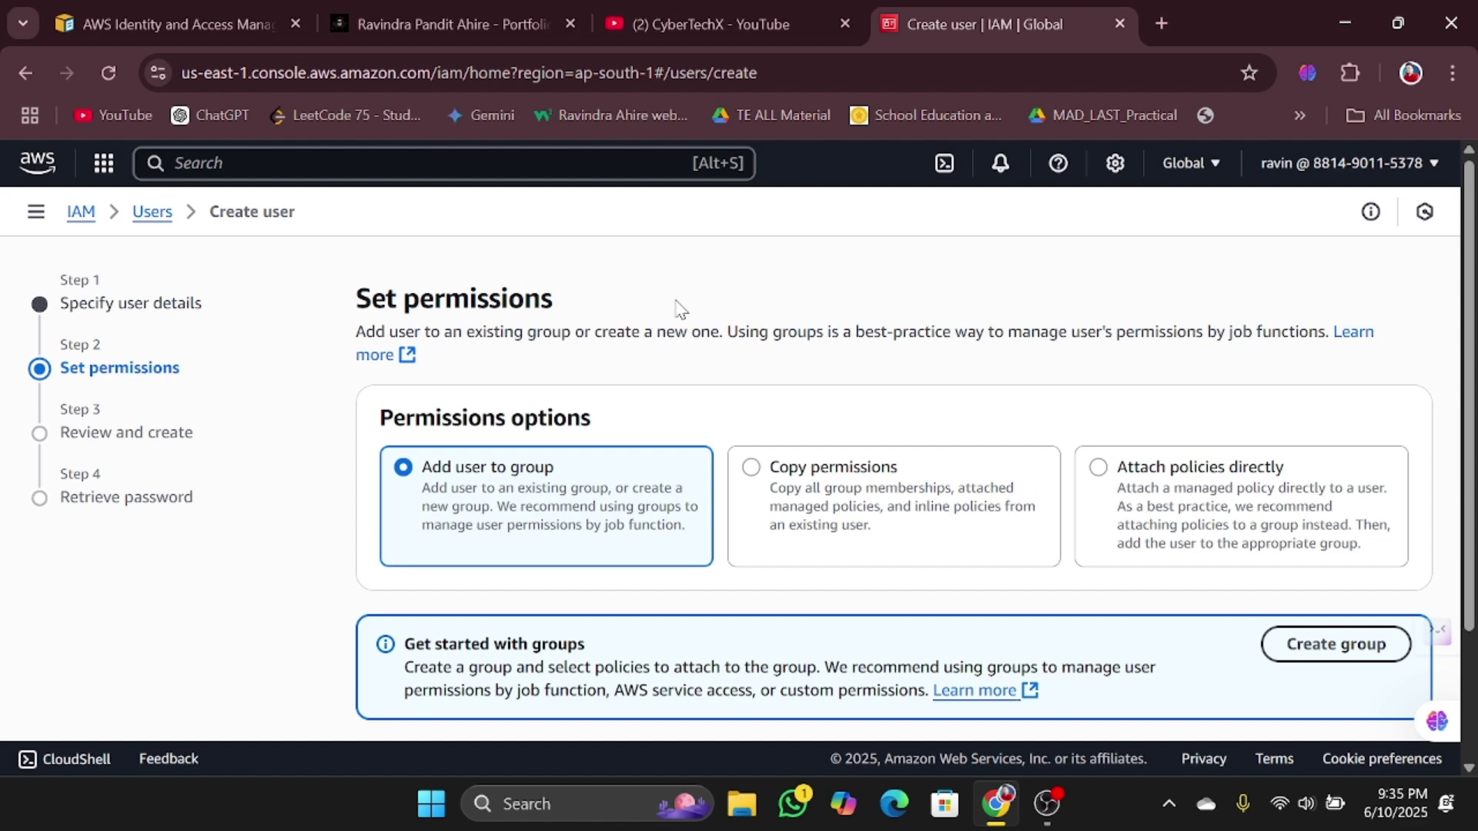
scroll(597, 444, "down", 1)
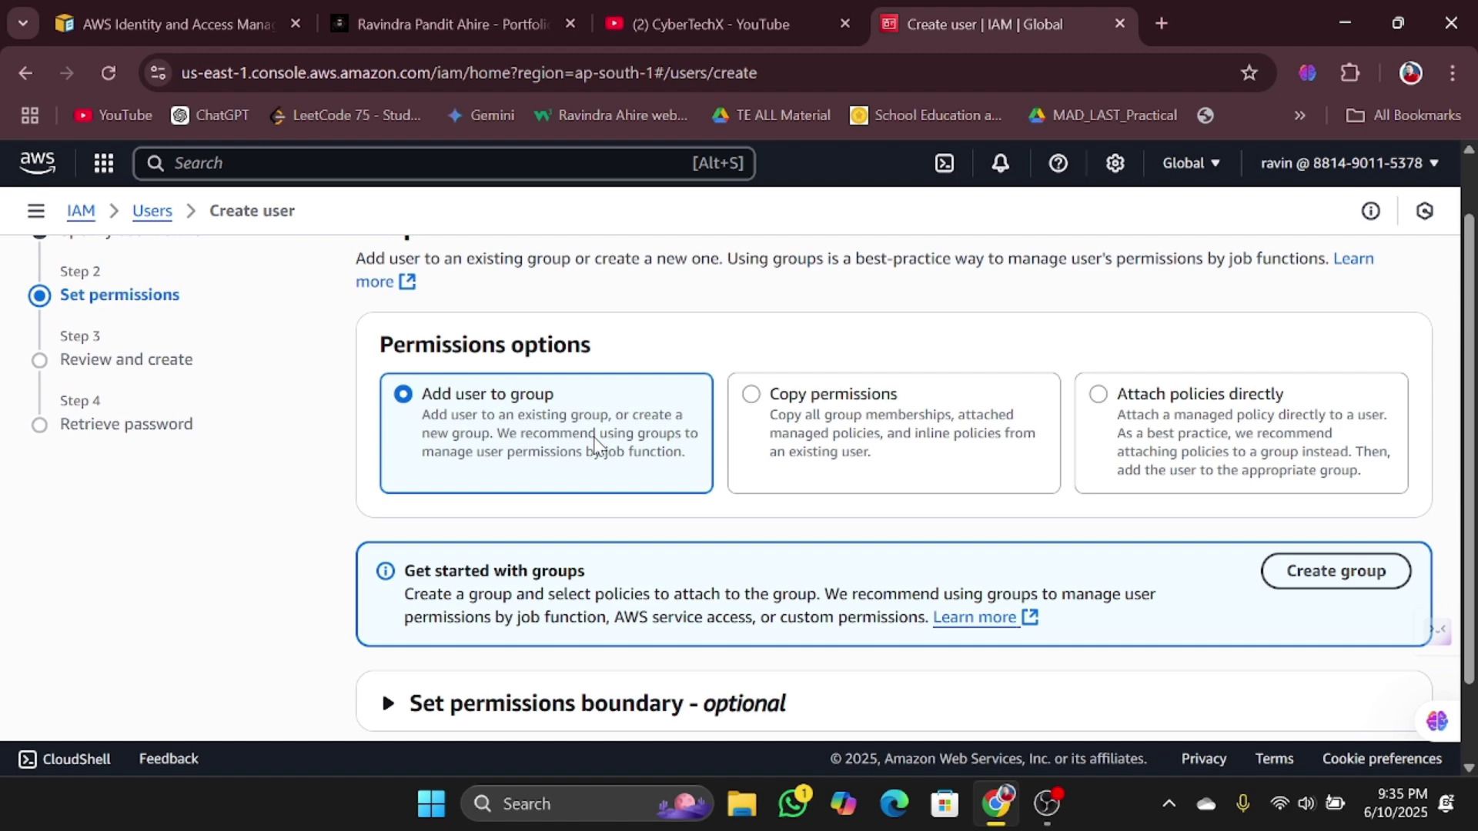
scroll(751, 514, "down", 1)
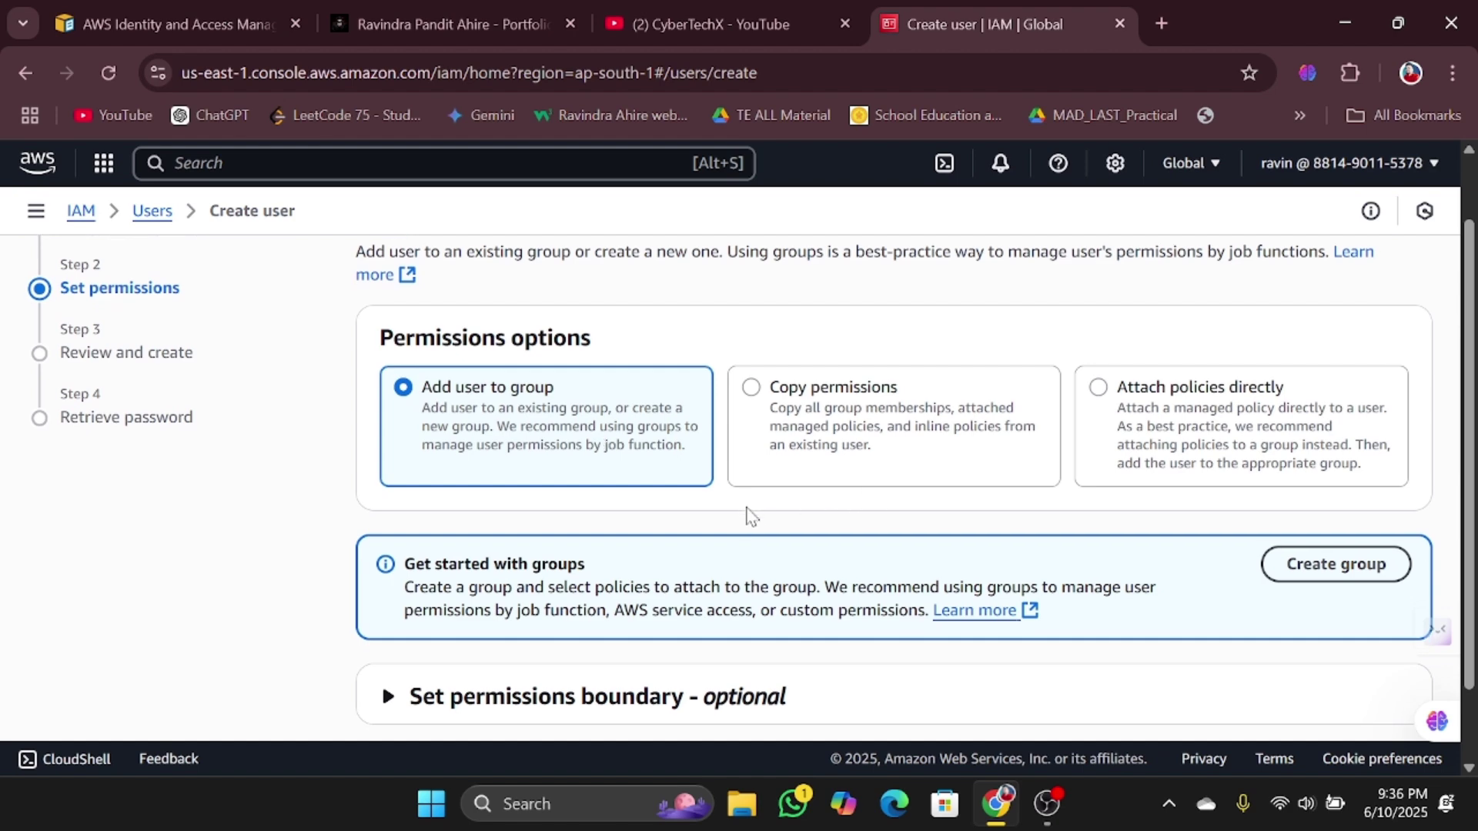
scroll(751, 514, "down", 1)
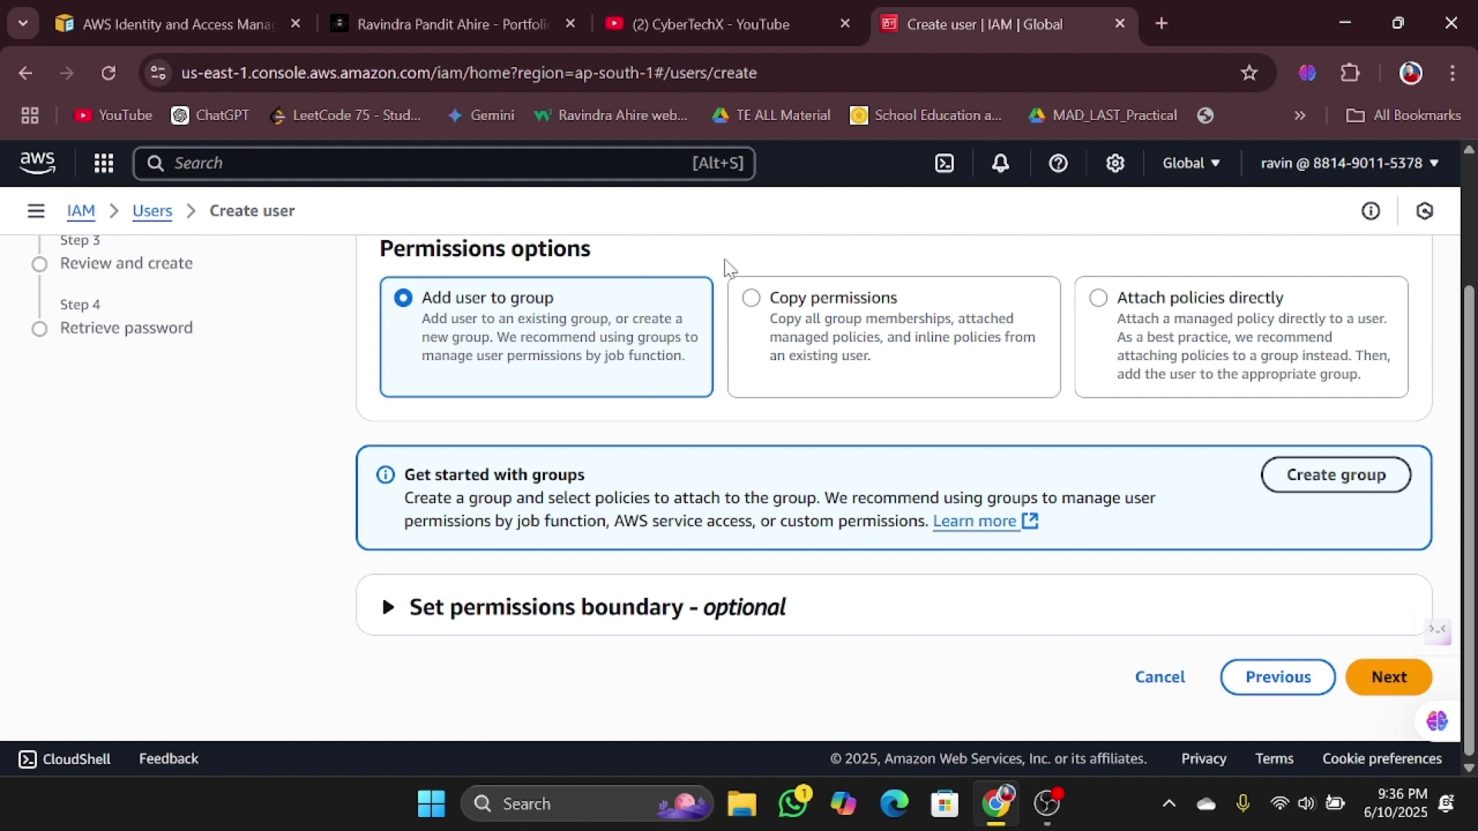
Switch the permissions option to Copy permissions and examine the existing users with their groups and attached policies.
scroll(727, 267, "up", 1)
left_click(758, 348)
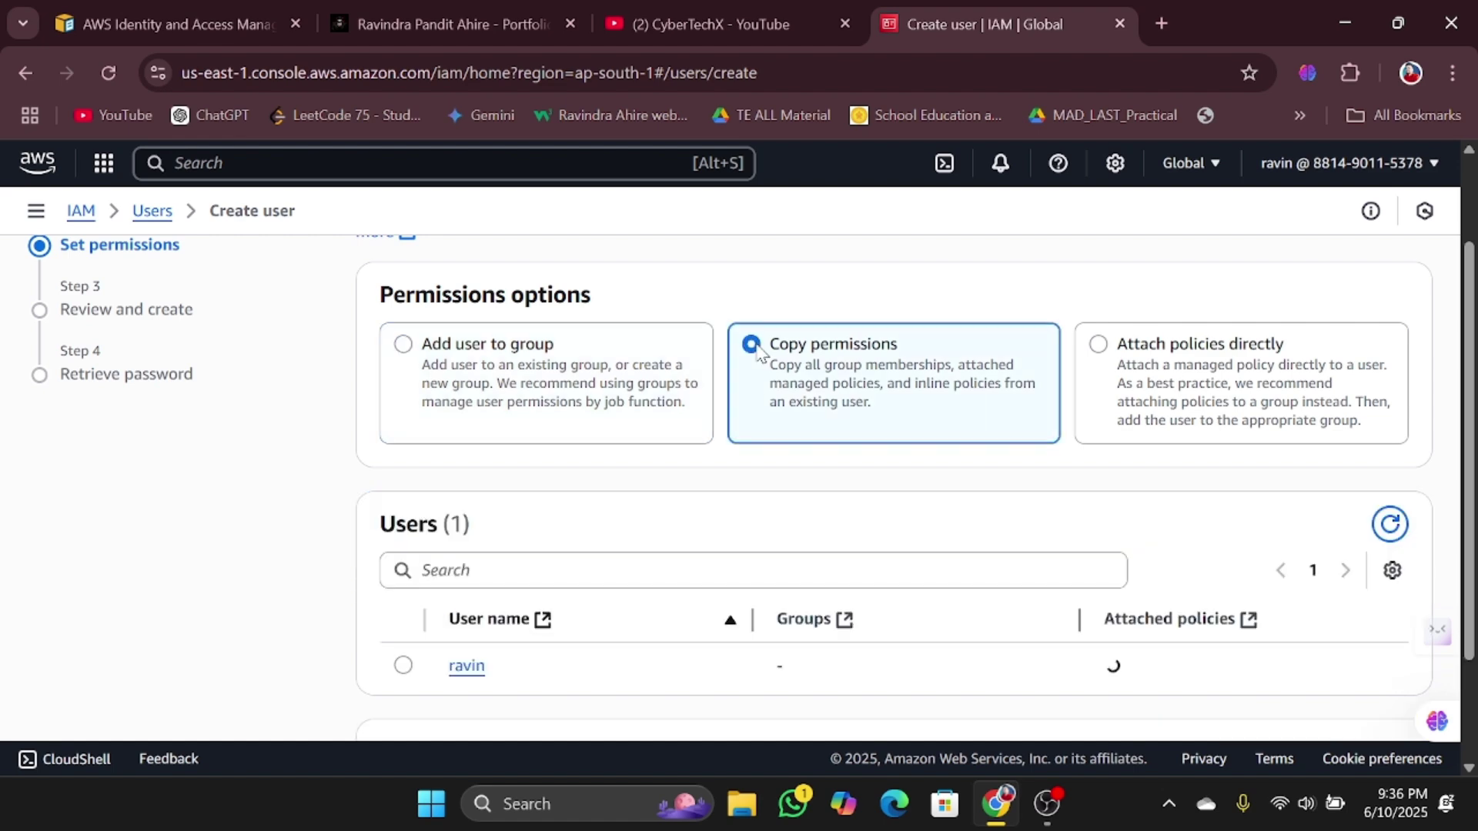
scroll(759, 353, "down", 2)
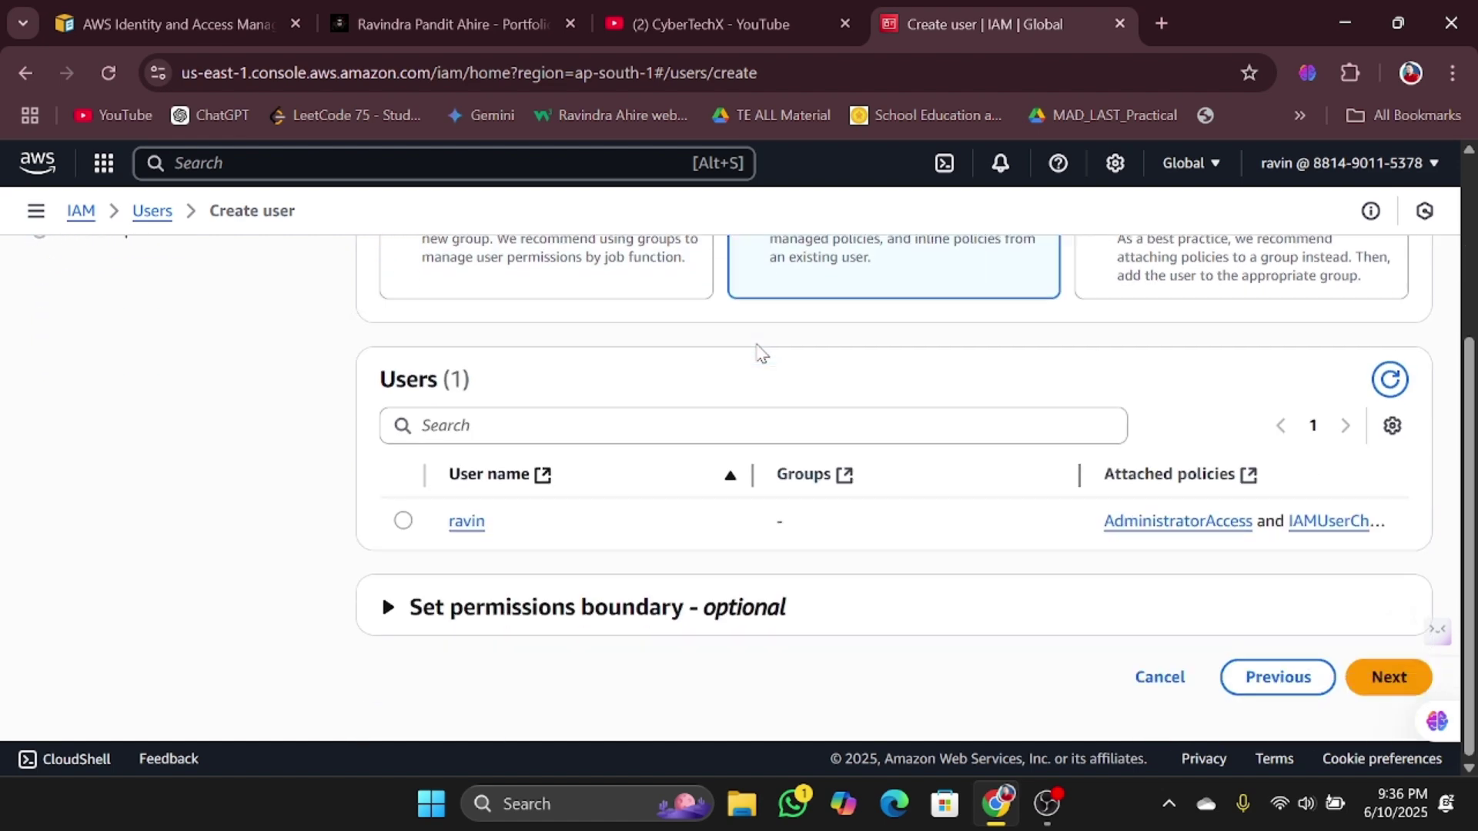
scroll(668, 389, "up", 2)
scroll(668, 388, "up", 1)
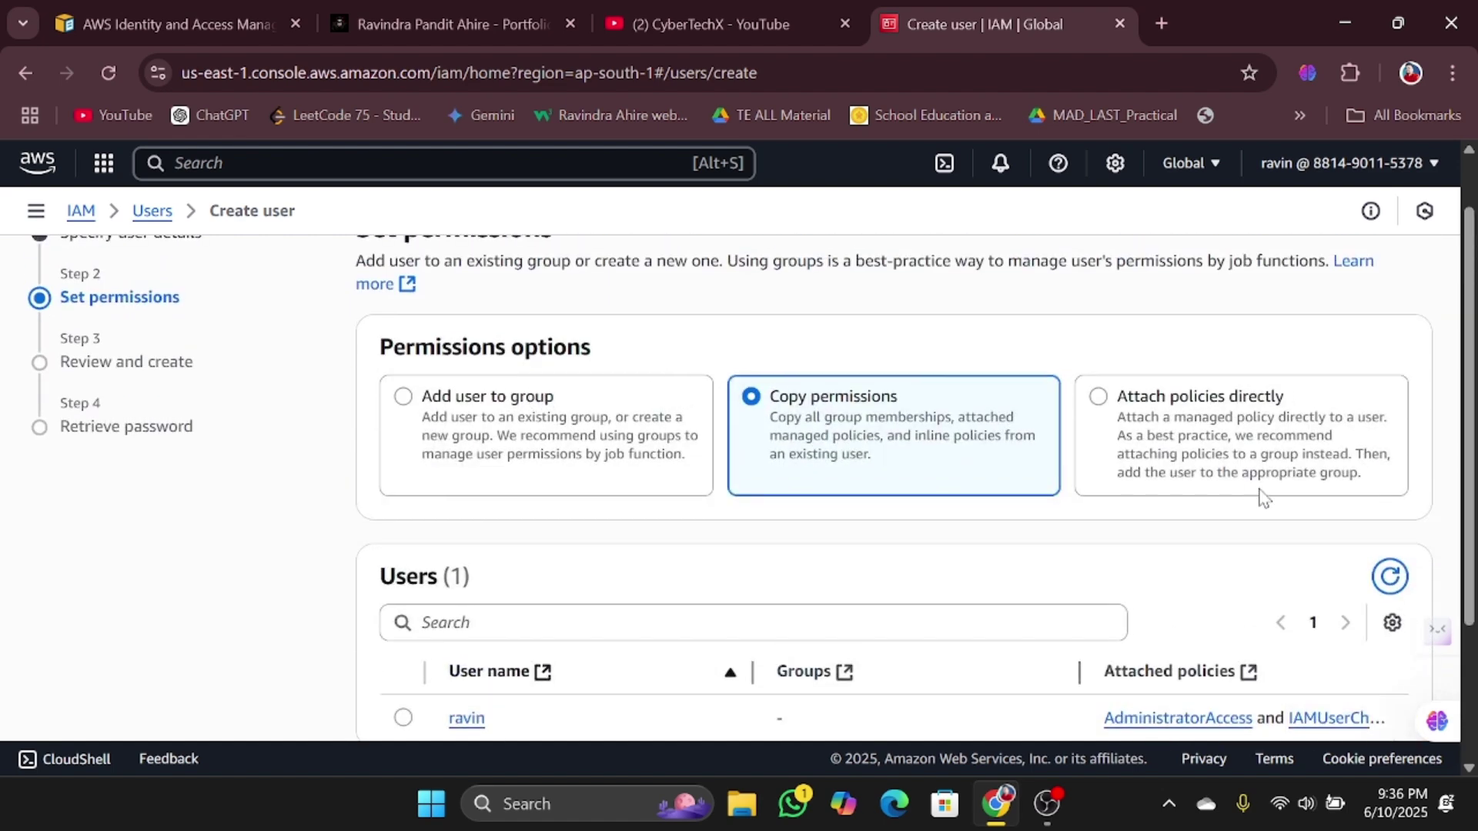
Choose Attach policies directly as the permissions option and highlight the Set permissions heading and description.
left_click(1234, 406)
scroll(1031, 442, "down", 1)
scroll(1032, 443, "up", 2)
scroll(1077, 331, "up", 1)
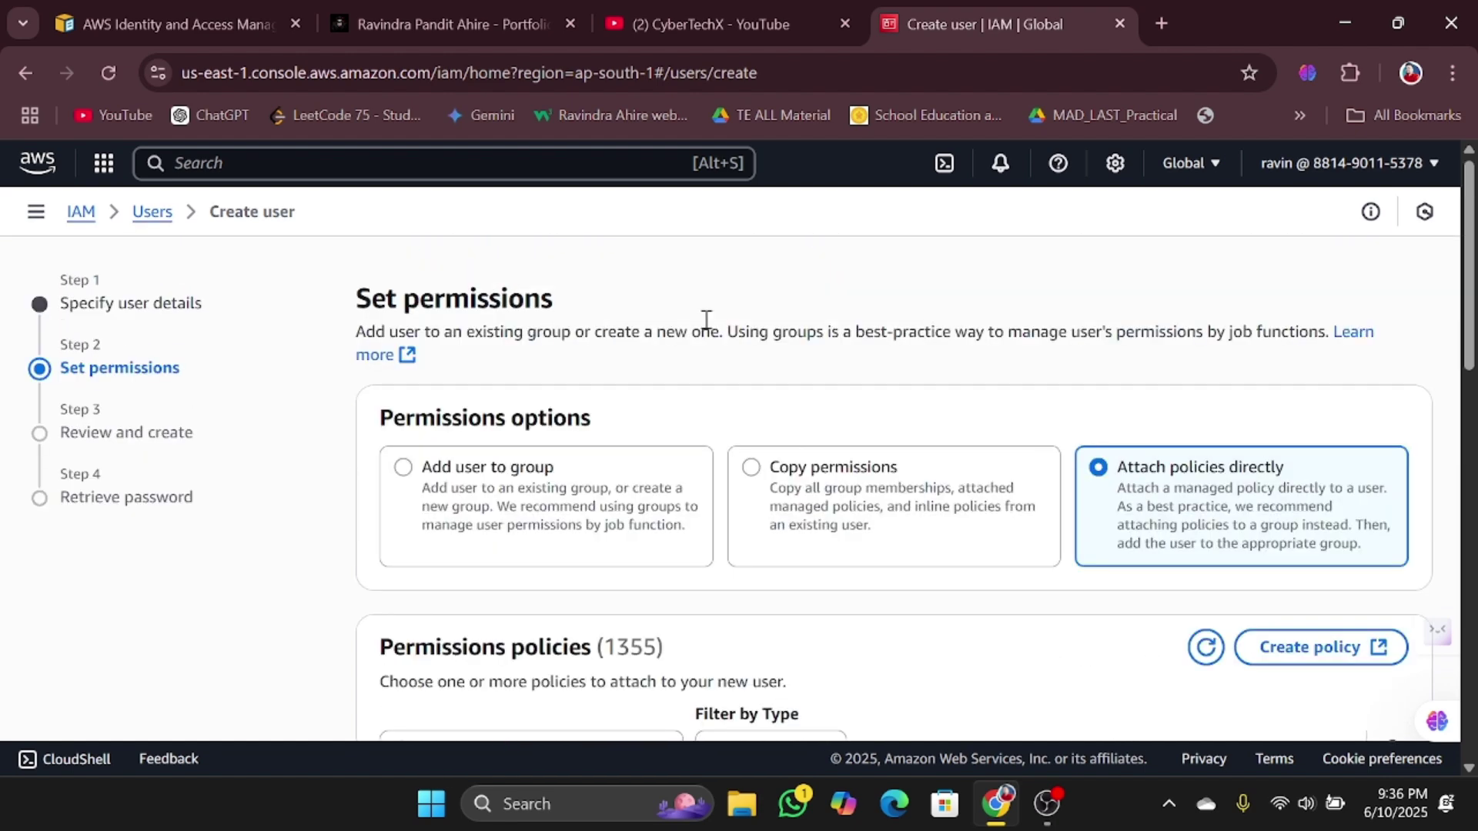
left_click_drag(554, 302, 339, 367)
left_click(1096, 408)
Examine the permissions options together with the policies offered for direct attachment to the new user.
scroll(1086, 363, "down", 3)
scroll(1088, 408, "up", 3)
scroll(1068, 440, "down", 1)
scroll(1068, 441, "up", 1)
scroll(710, 431, "down", 2)
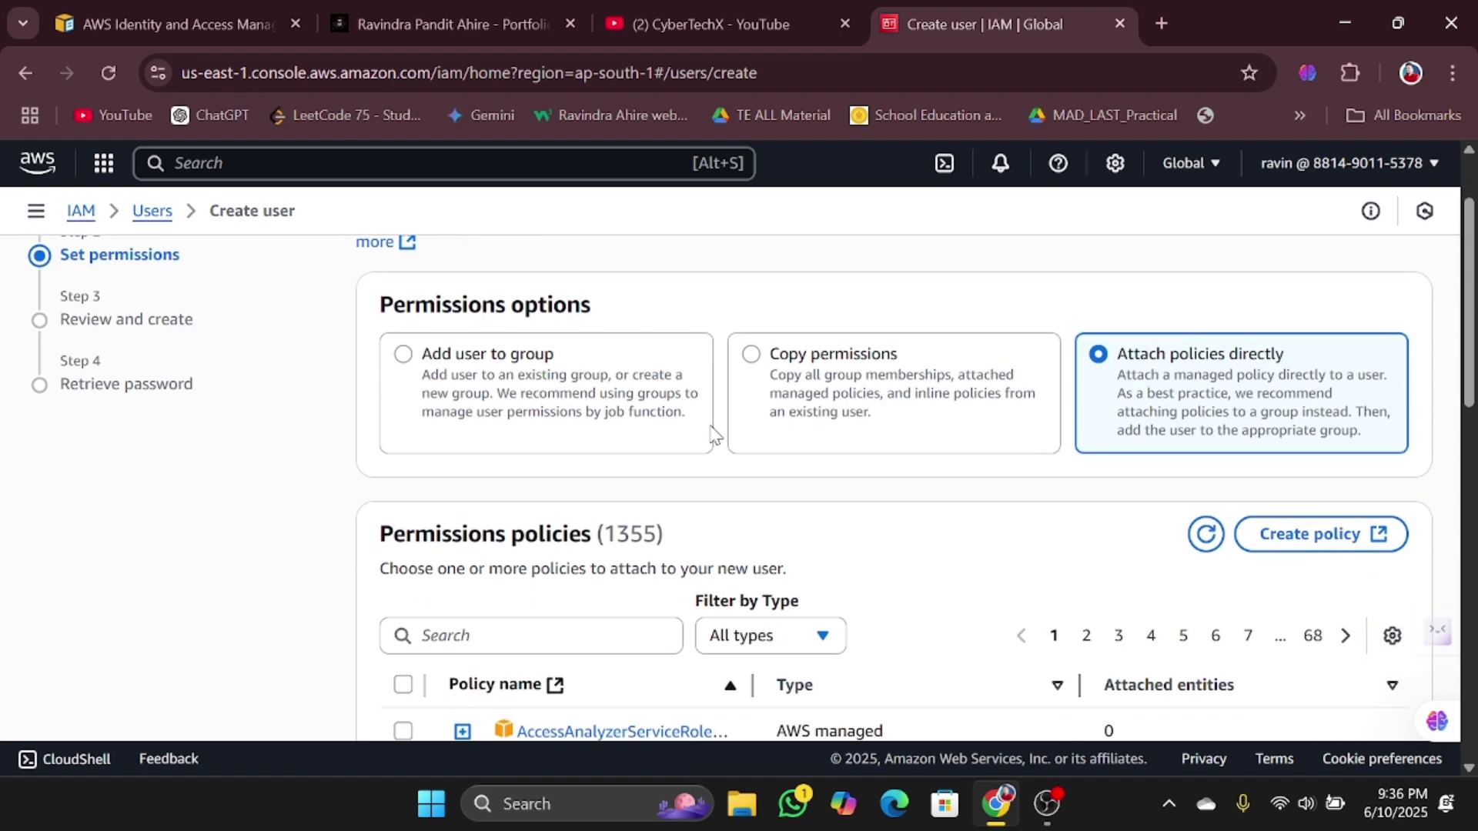
scroll(941, 496, "down", 1)
scroll(1074, 416, "down", 2)
scroll(913, 418, "down", 1)
scroll(924, 385, "down", 1)
scroll(945, 355, "up", 3)
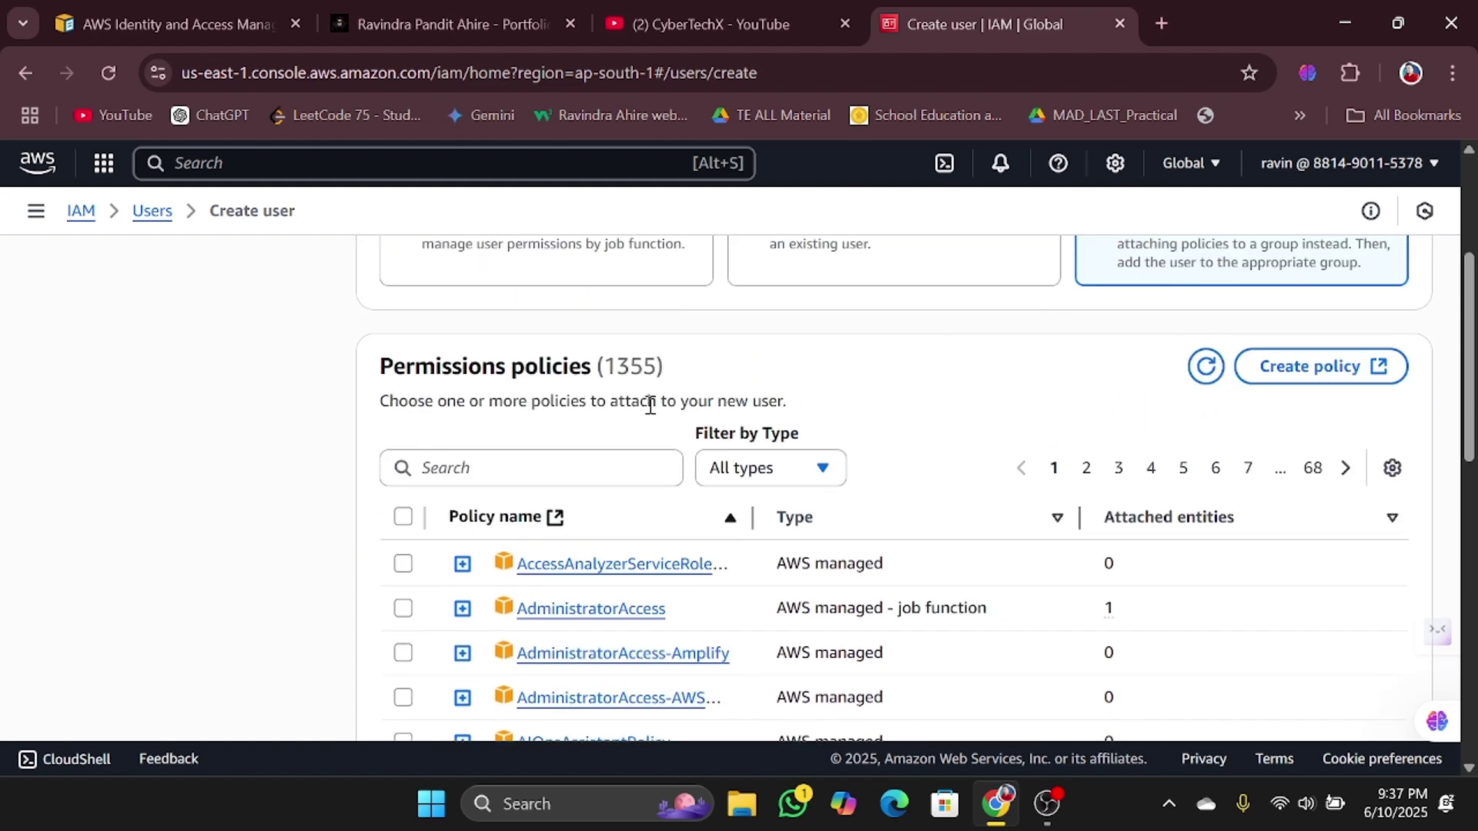
scroll(650, 402, "up", 2)
scroll(880, 528, "down", 2)
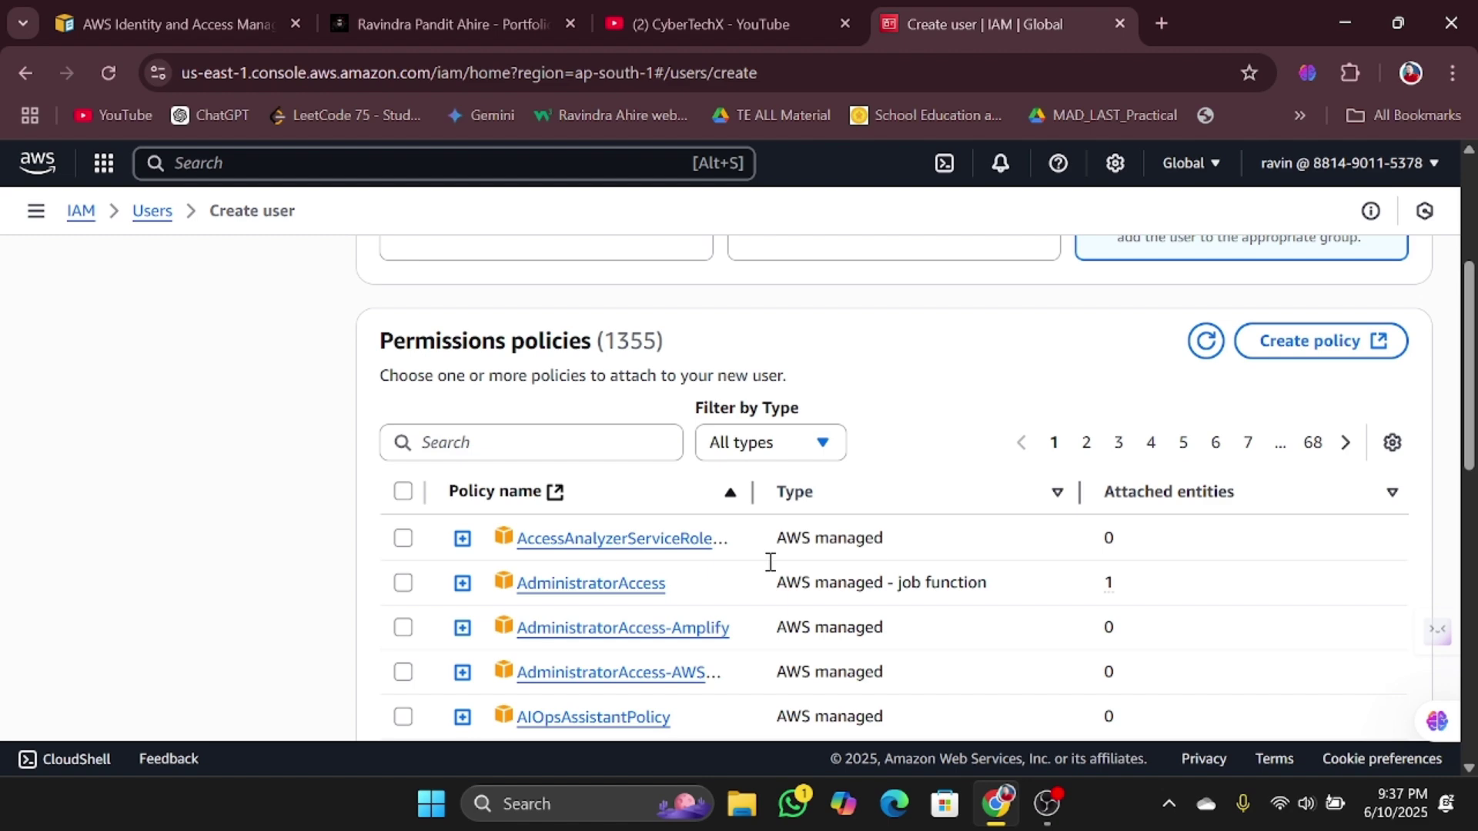
Browse the first page of AWS managed policies, from the AdministratorAccess entries through the AlexaForBusiness ones.
scroll(875, 544, "down", 1)
scroll(716, 552, "down", 2)
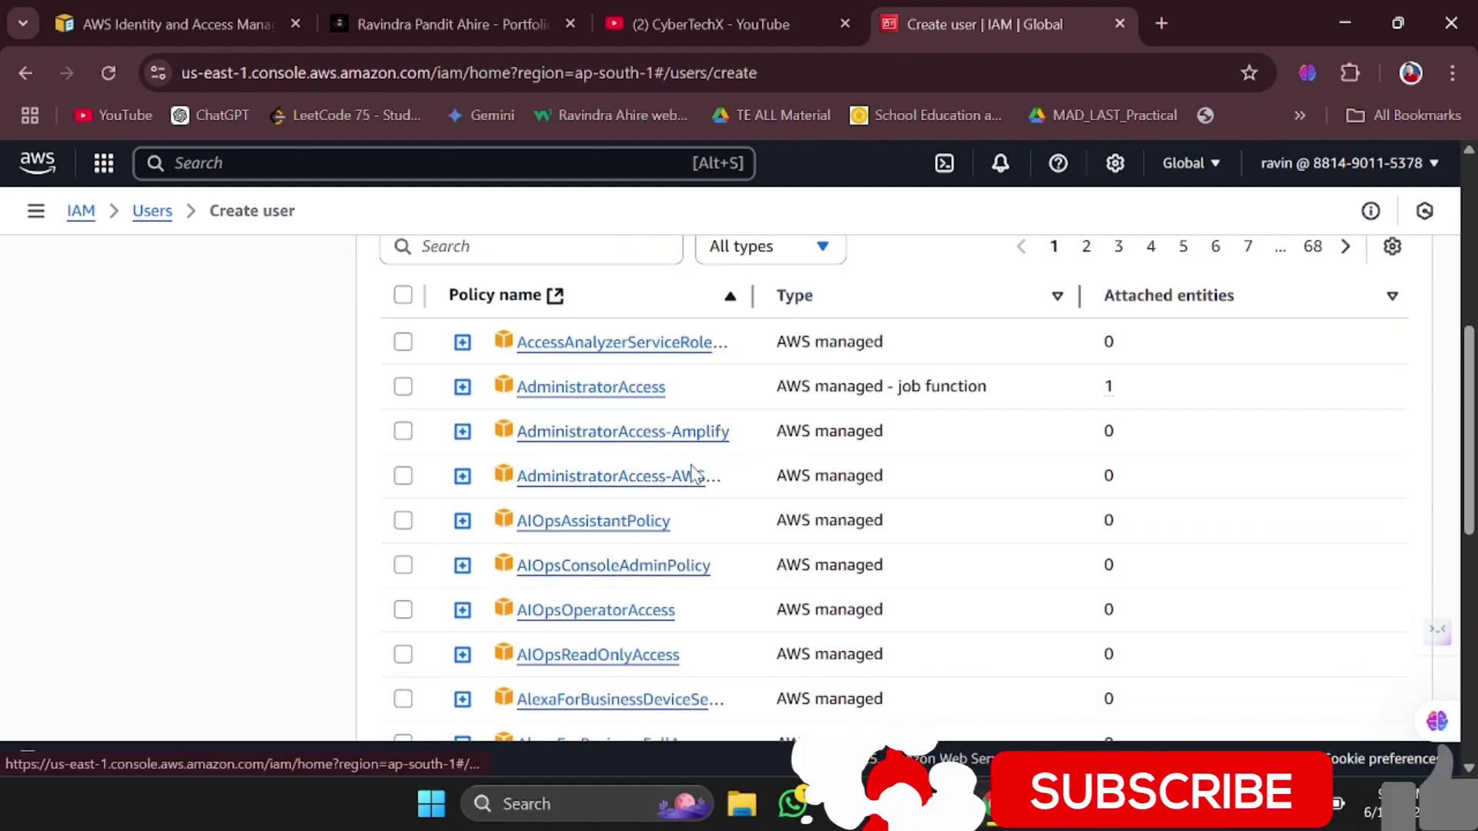
scroll(585, 415, "up", 1)
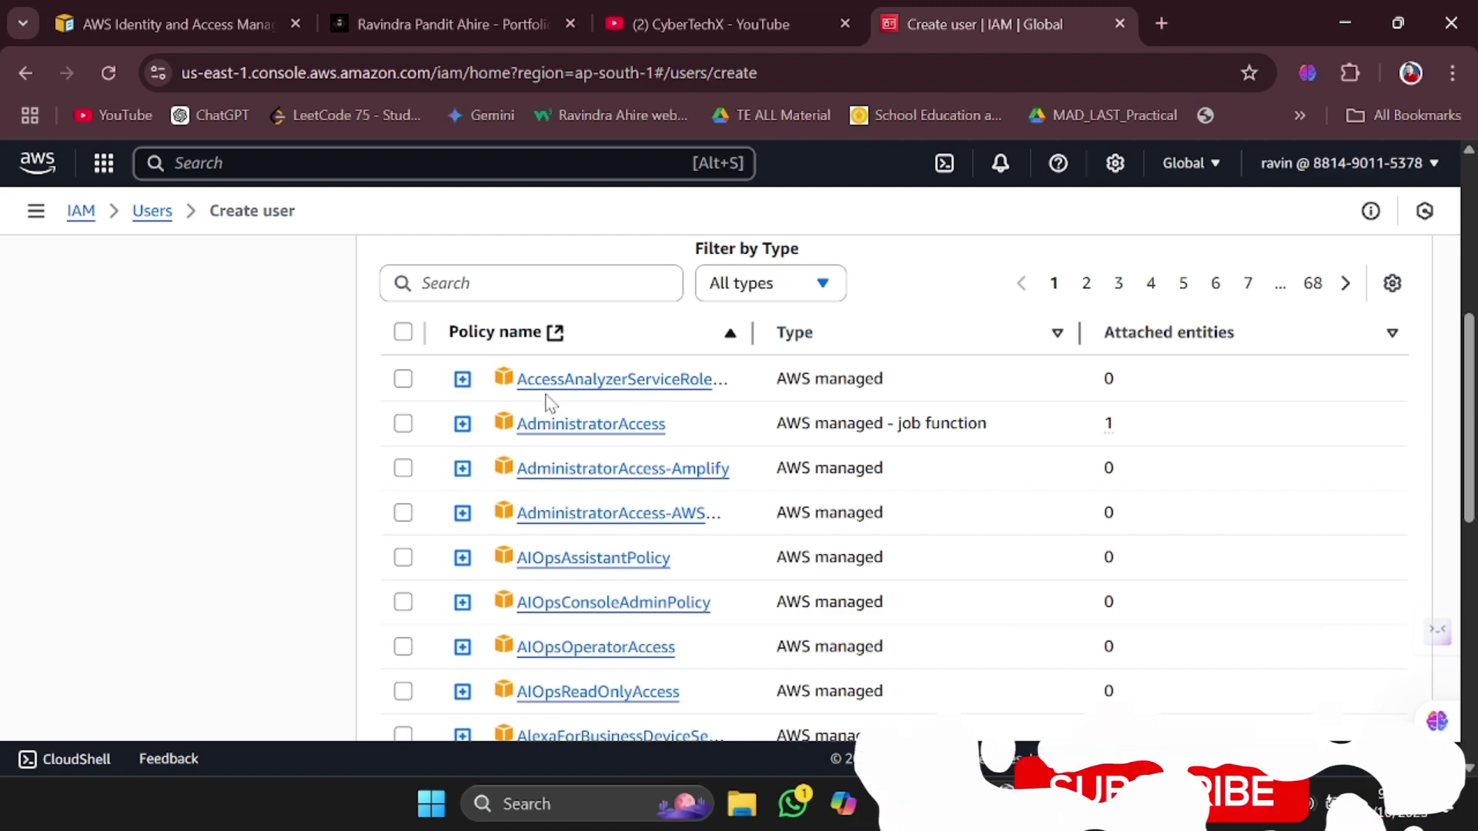
scroll(663, 552, "down", 3)
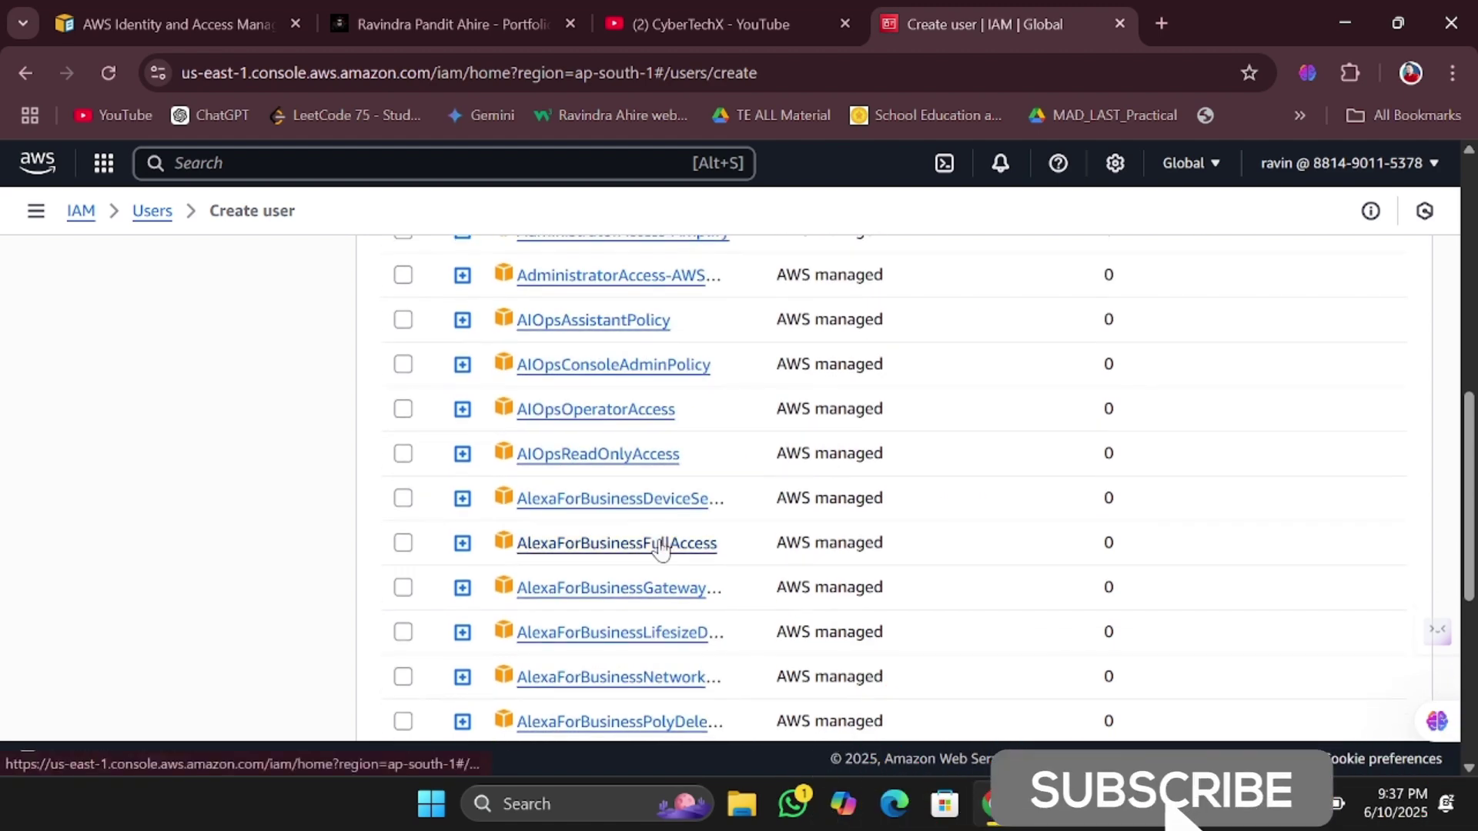
scroll(660, 548, "down", 5)
scroll(660, 548, "up", 4)
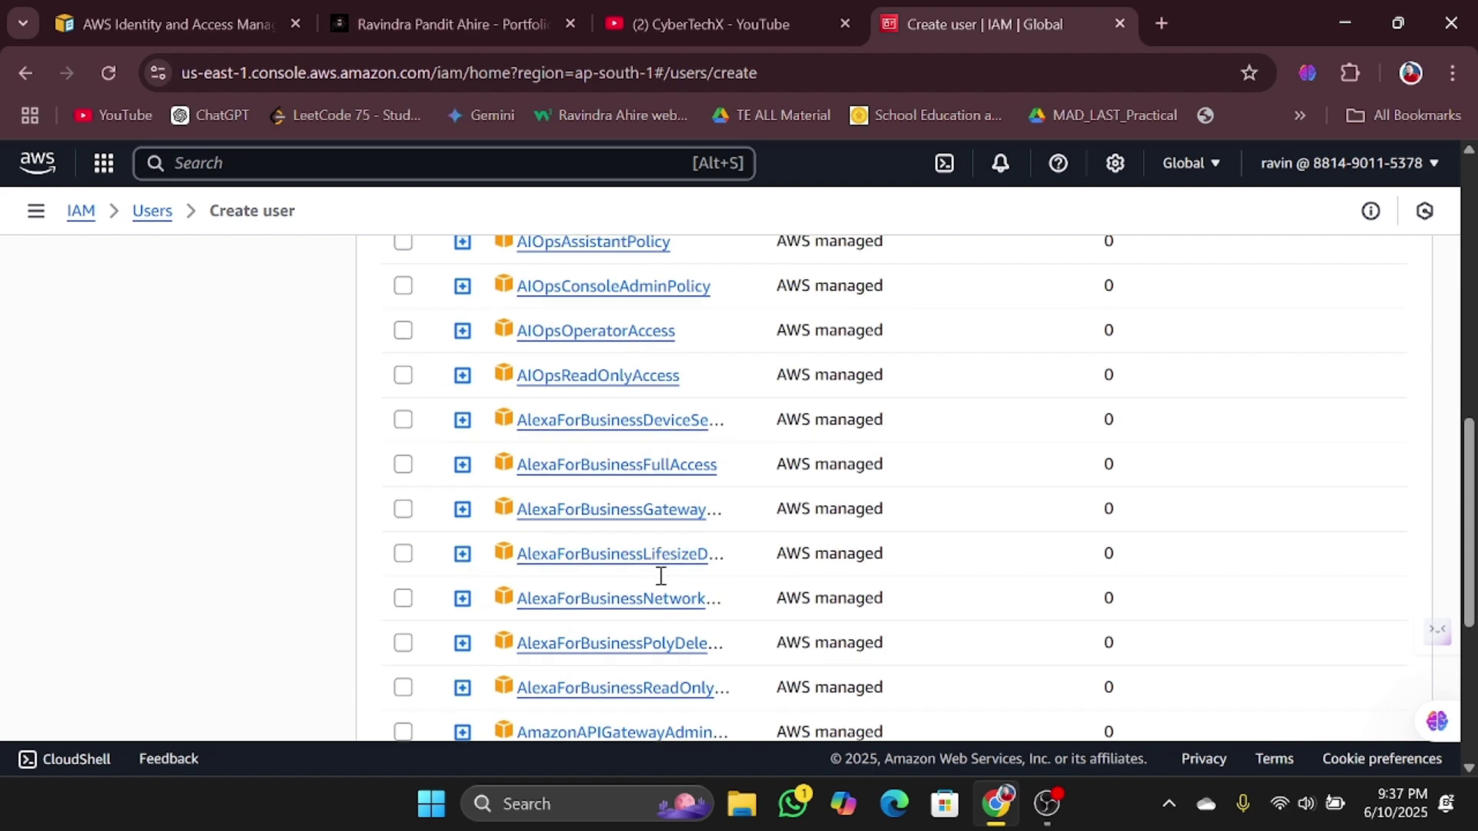
scroll(660, 548, "up", 5)
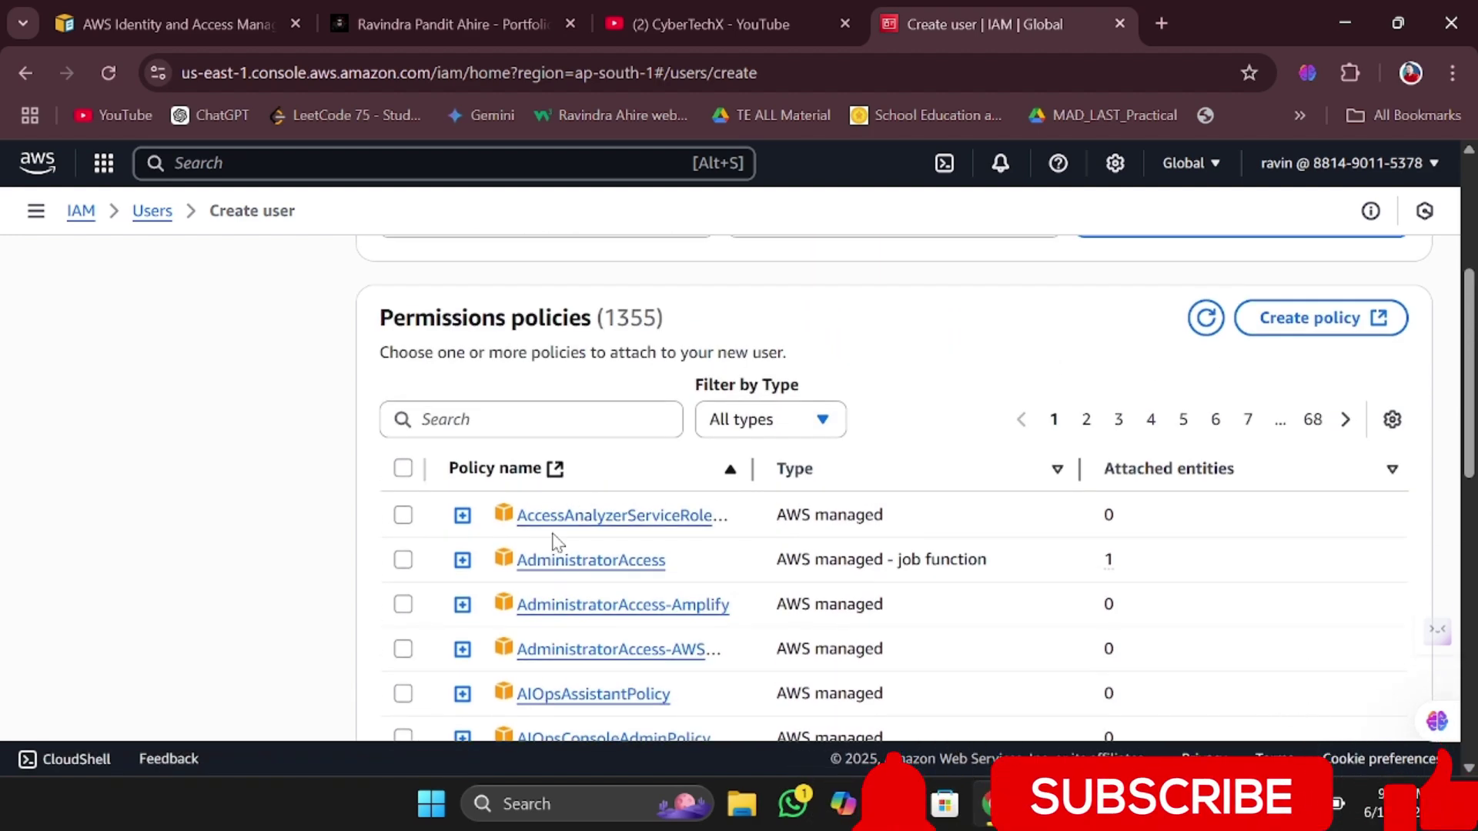
Select the AdministratorAccess policy, deselect it again, and activate the policy search.
scroll(556, 540, "down", 1)
scroll(570, 528, "down", 1)
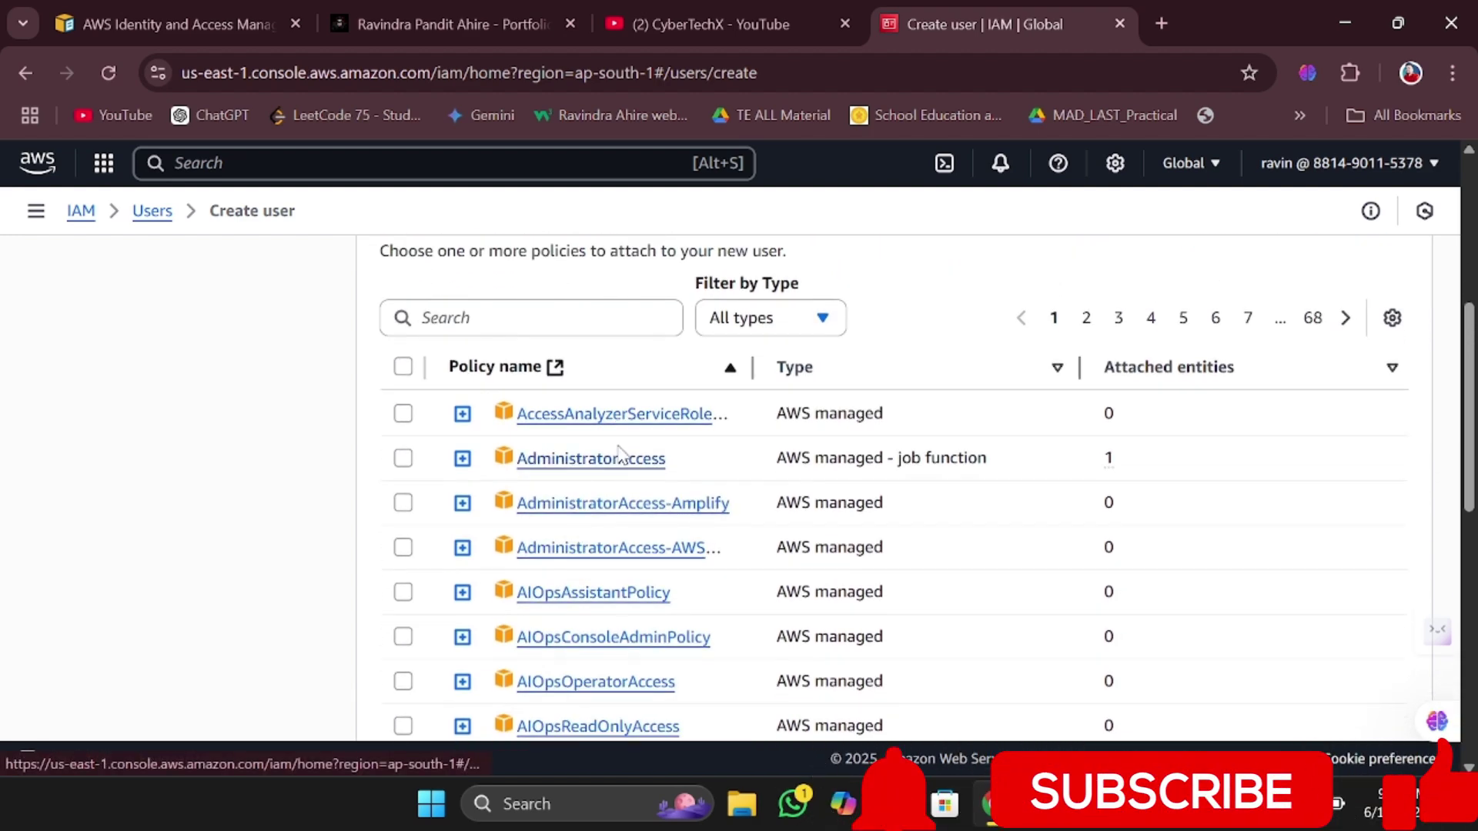
left_click(404, 459)
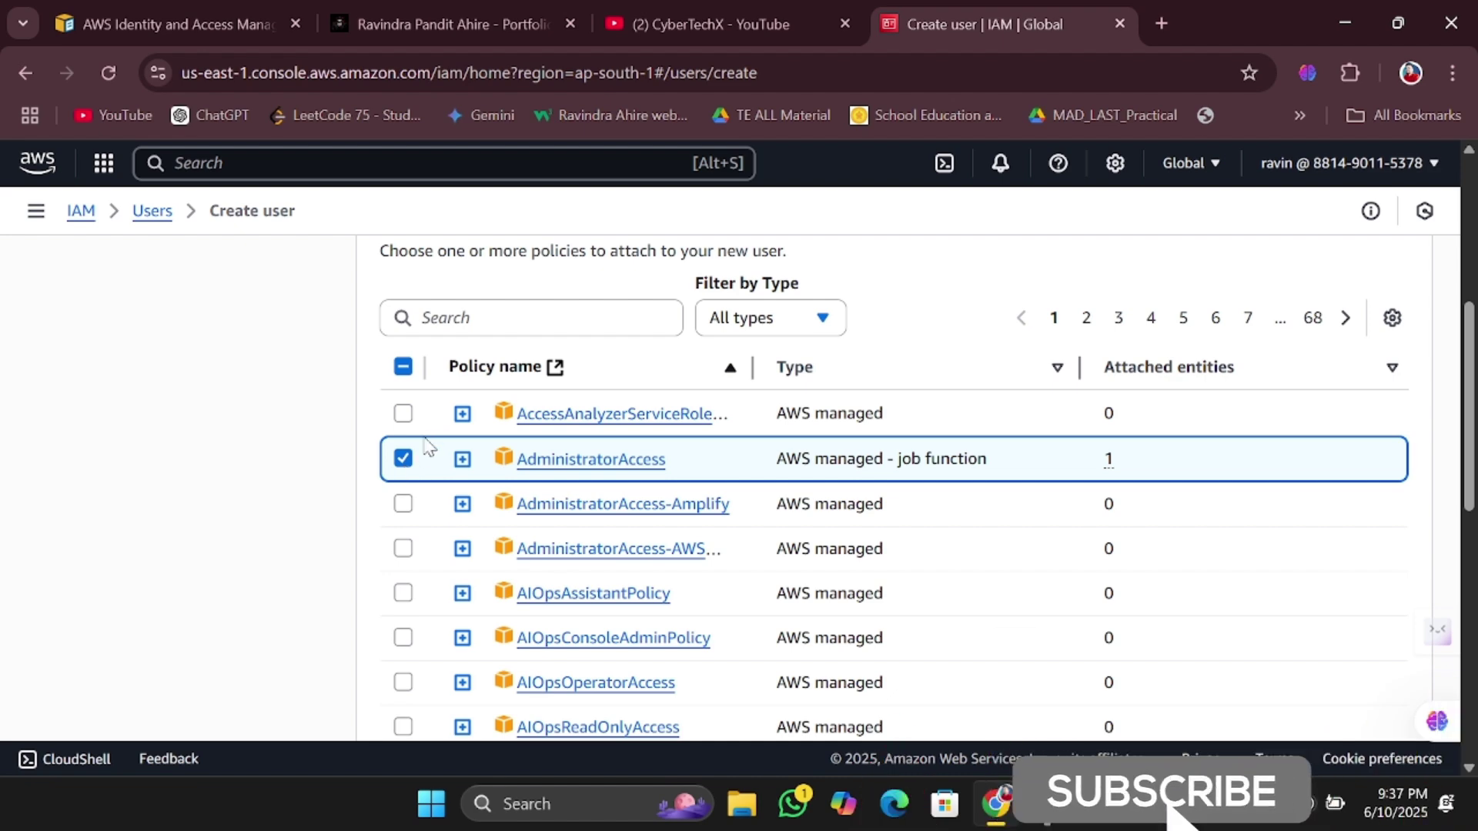
left_click(403, 459)
left_click(495, 318)
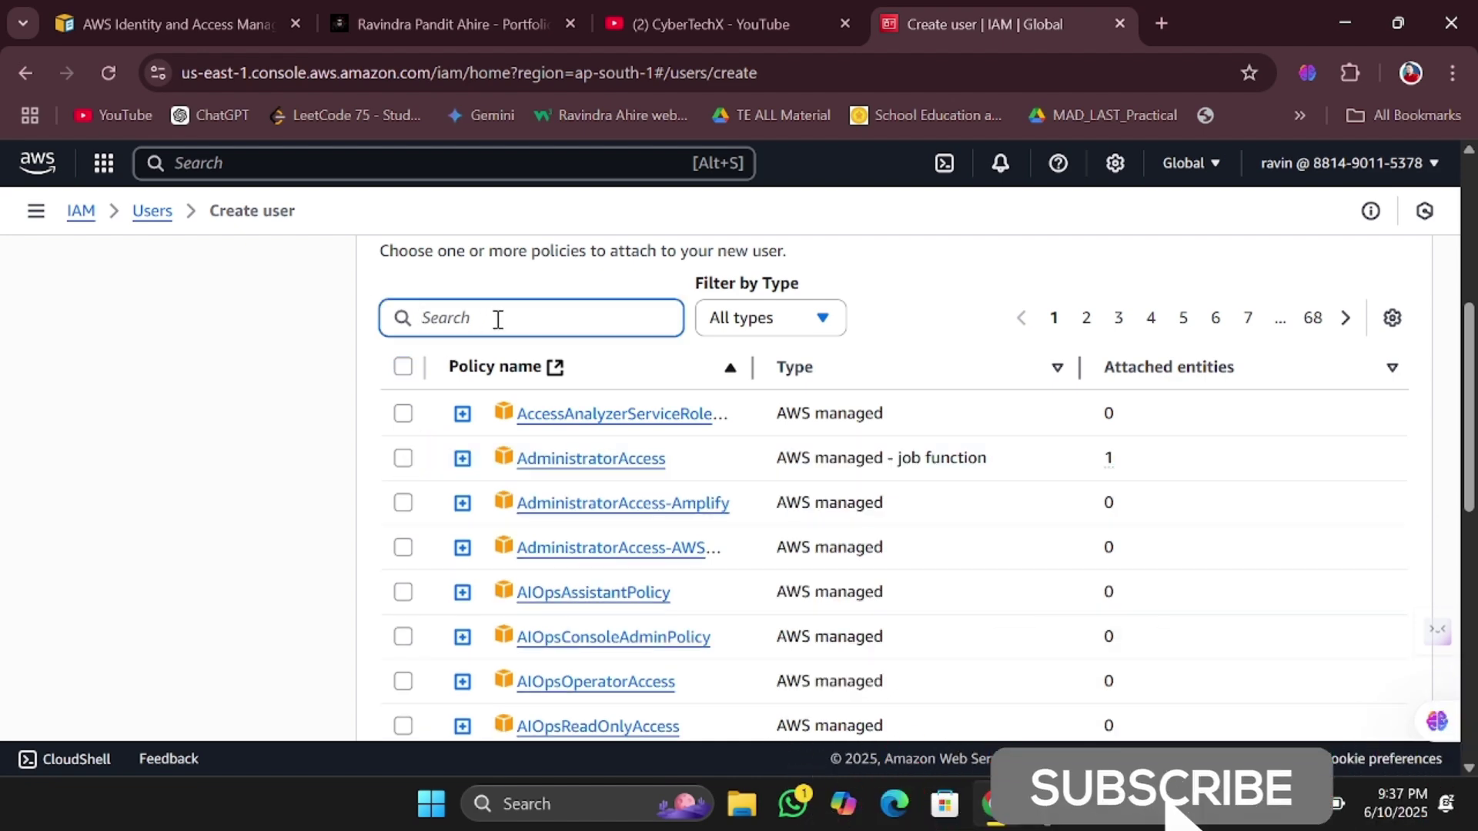
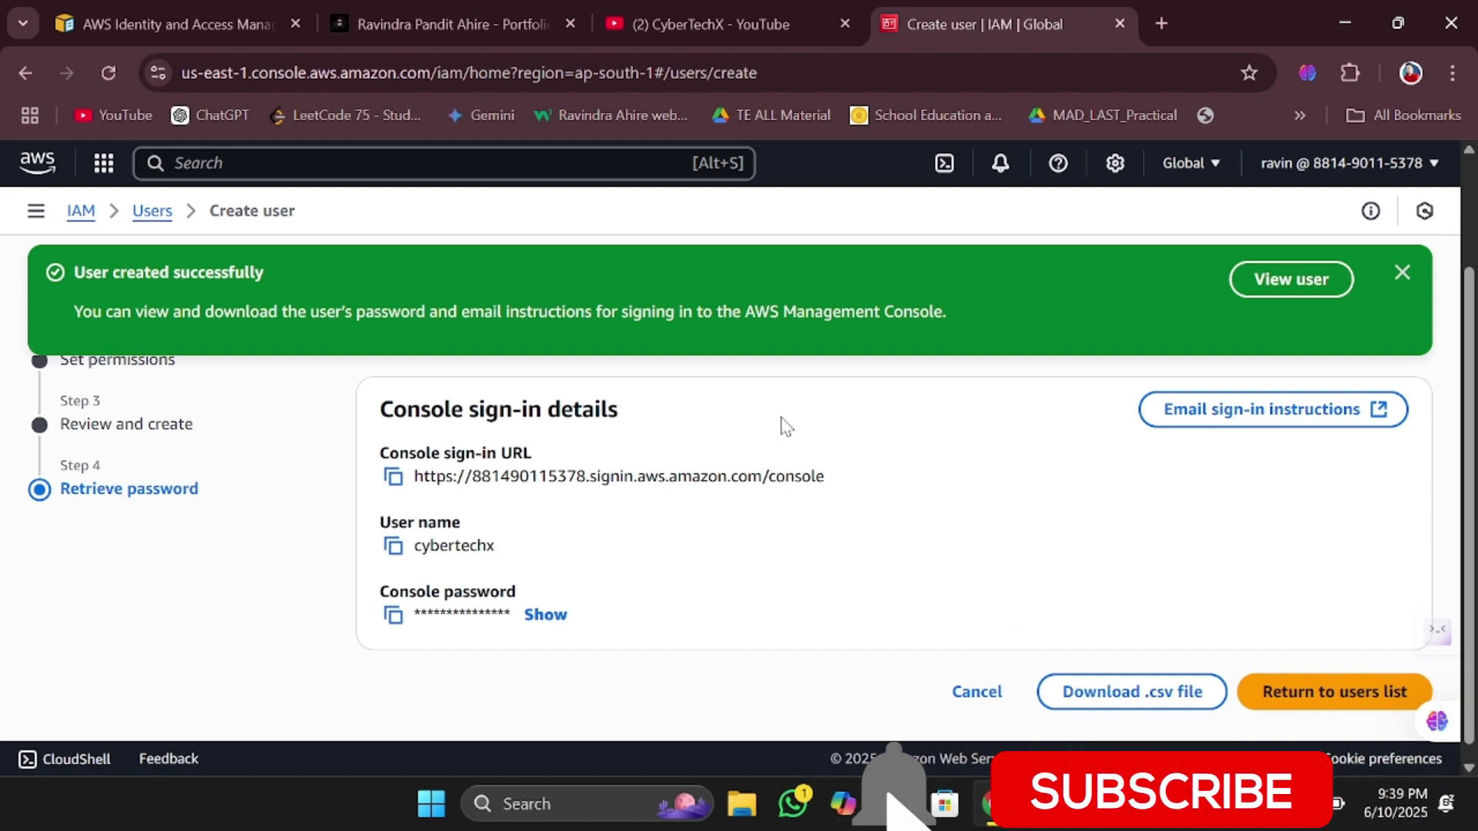
Copy the new user's console password and download the console sign-in details as a .csv file.
right_click(821, 445)
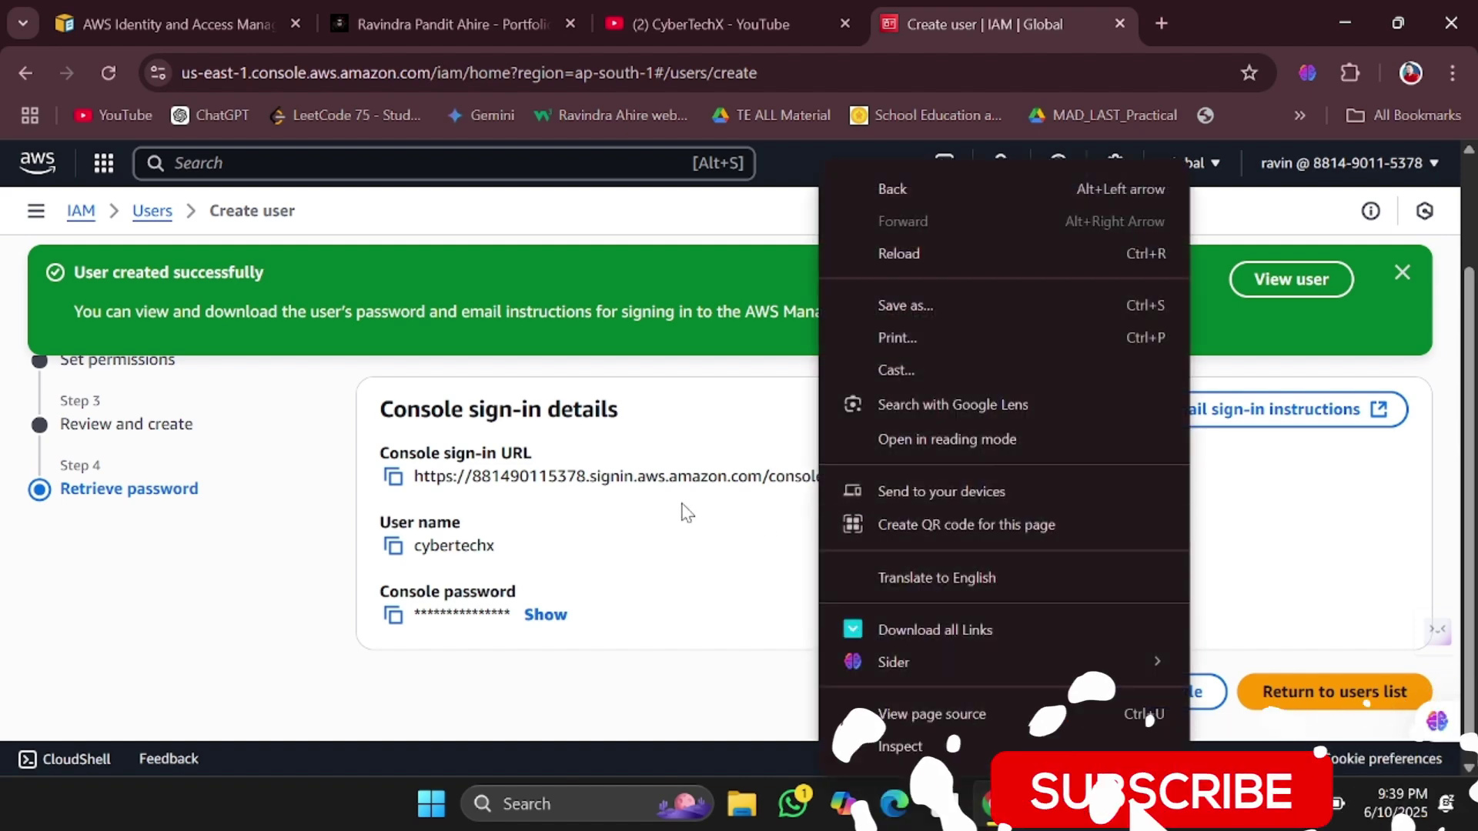
left_click(742, 412)
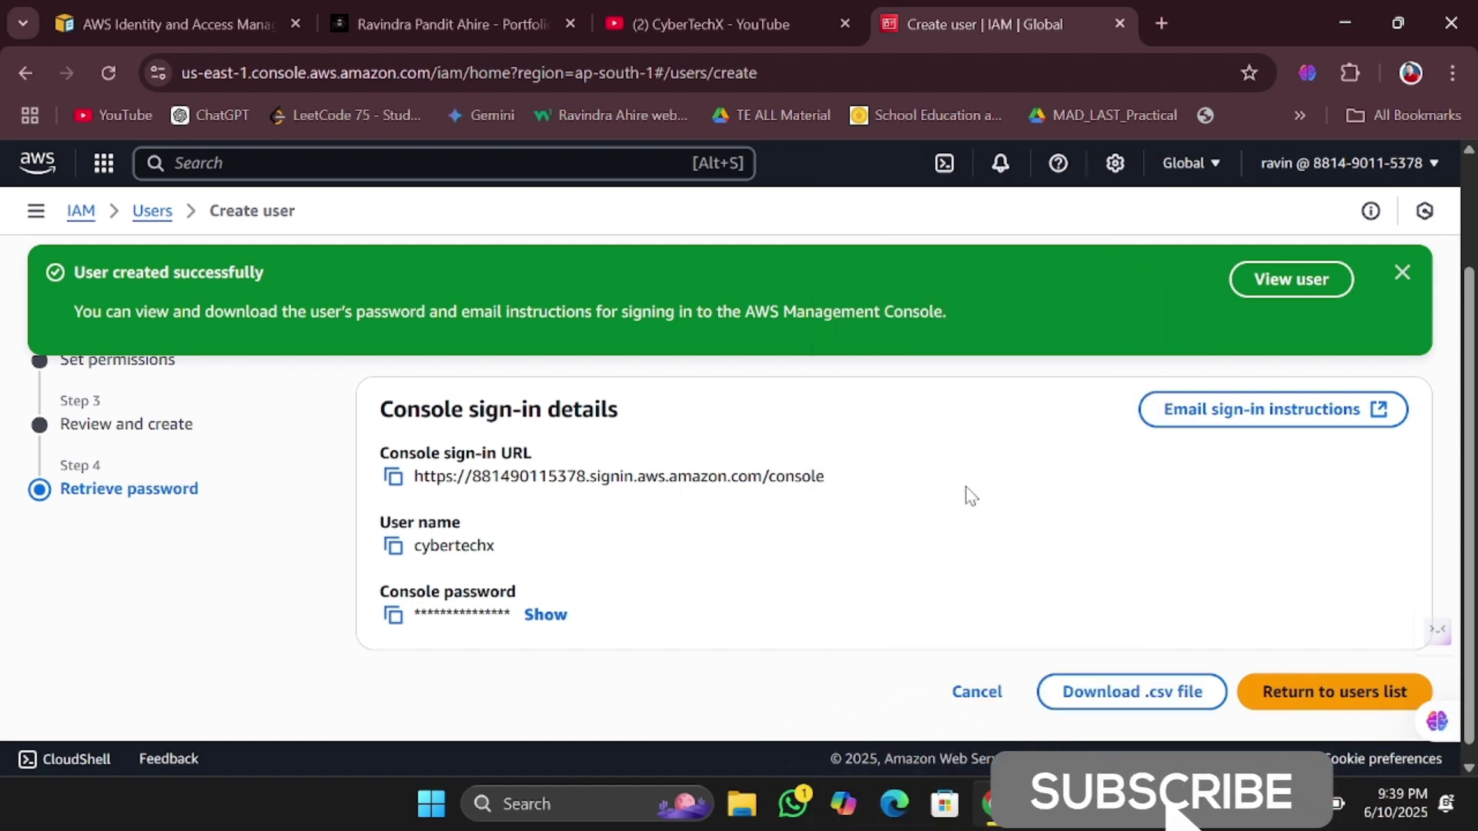
left_click(390, 620)
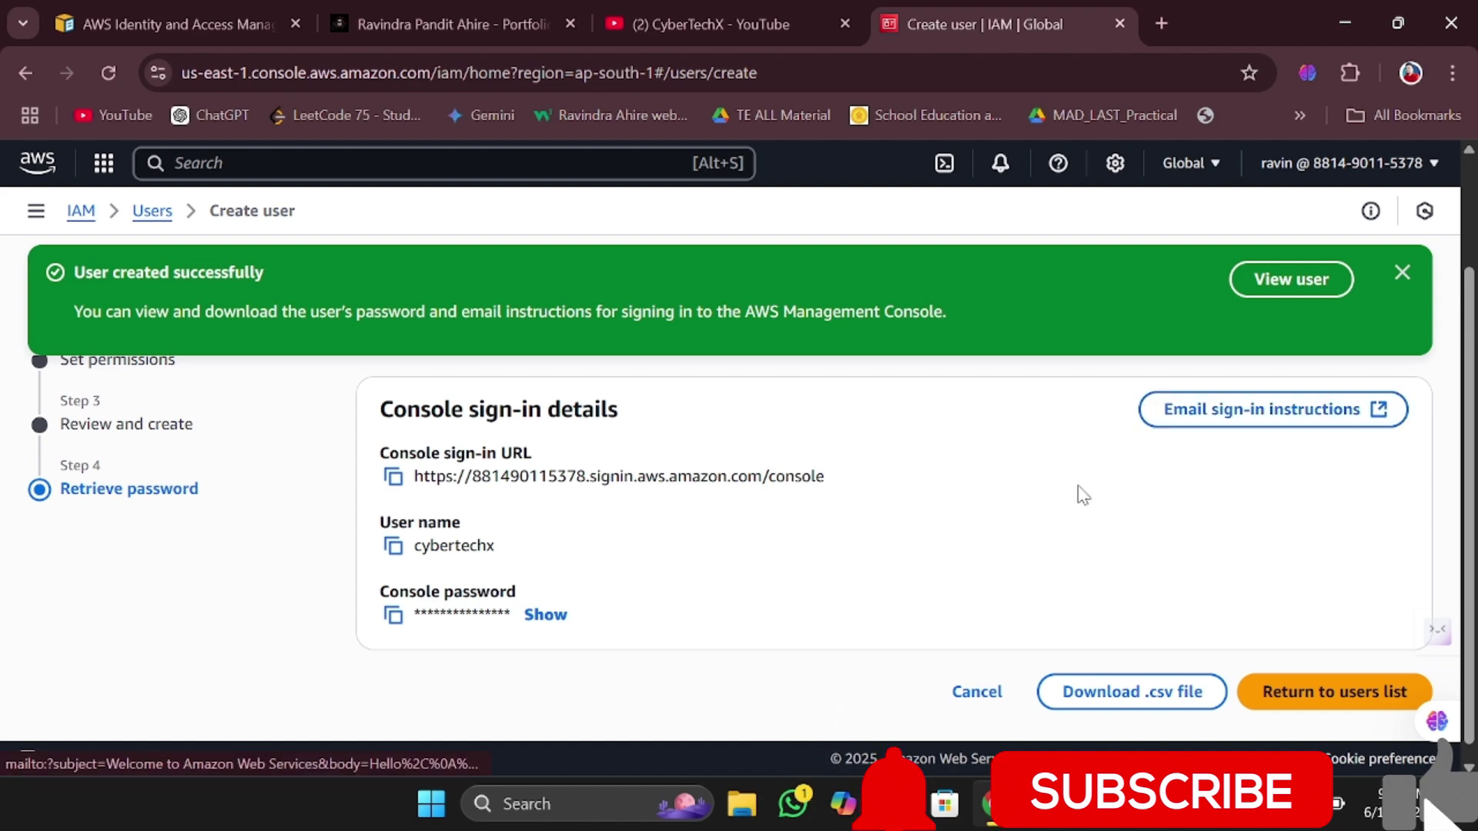
scroll(1093, 585, "down", 1)
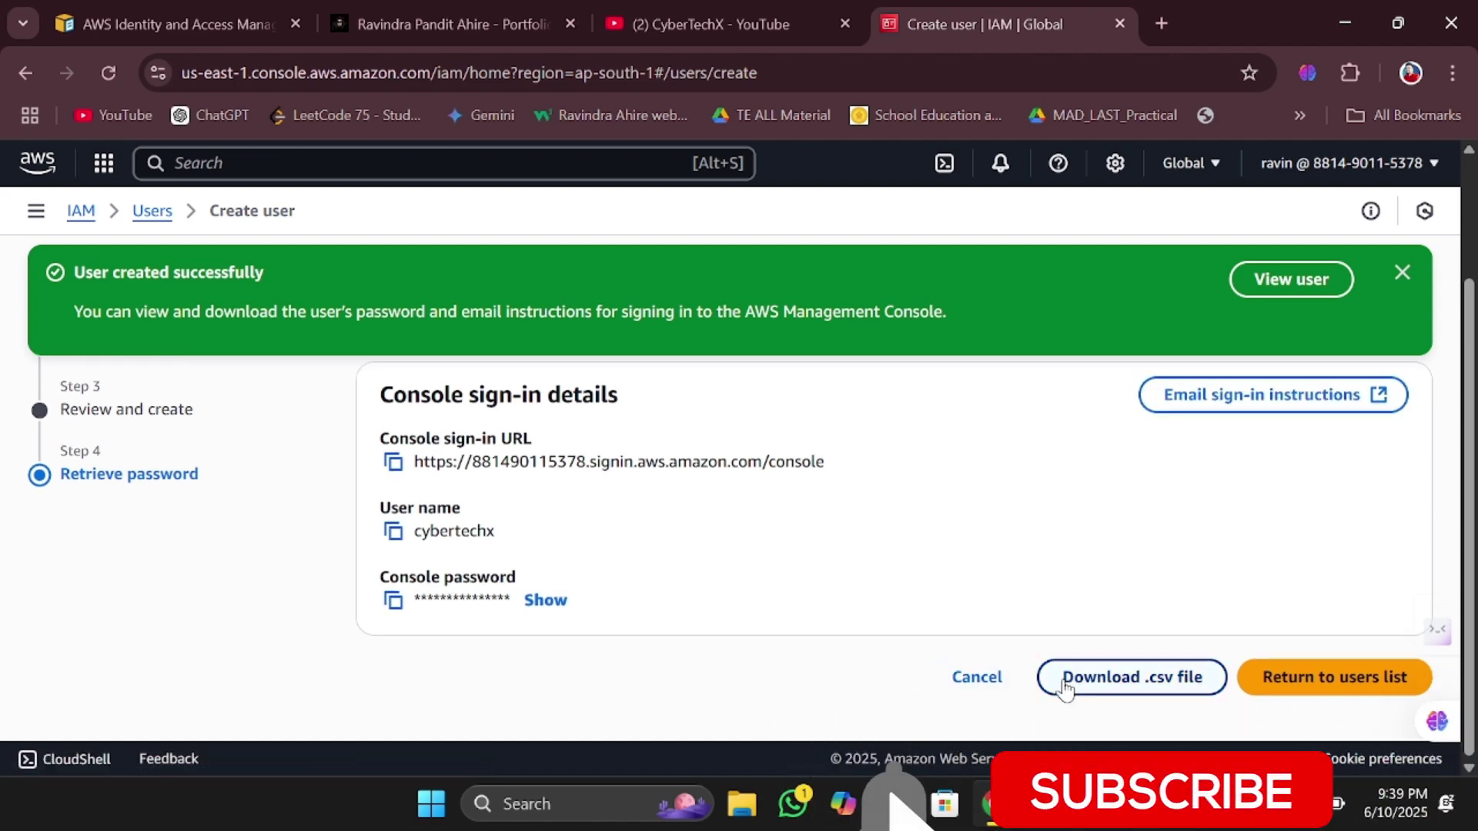
left_click(1135, 681)
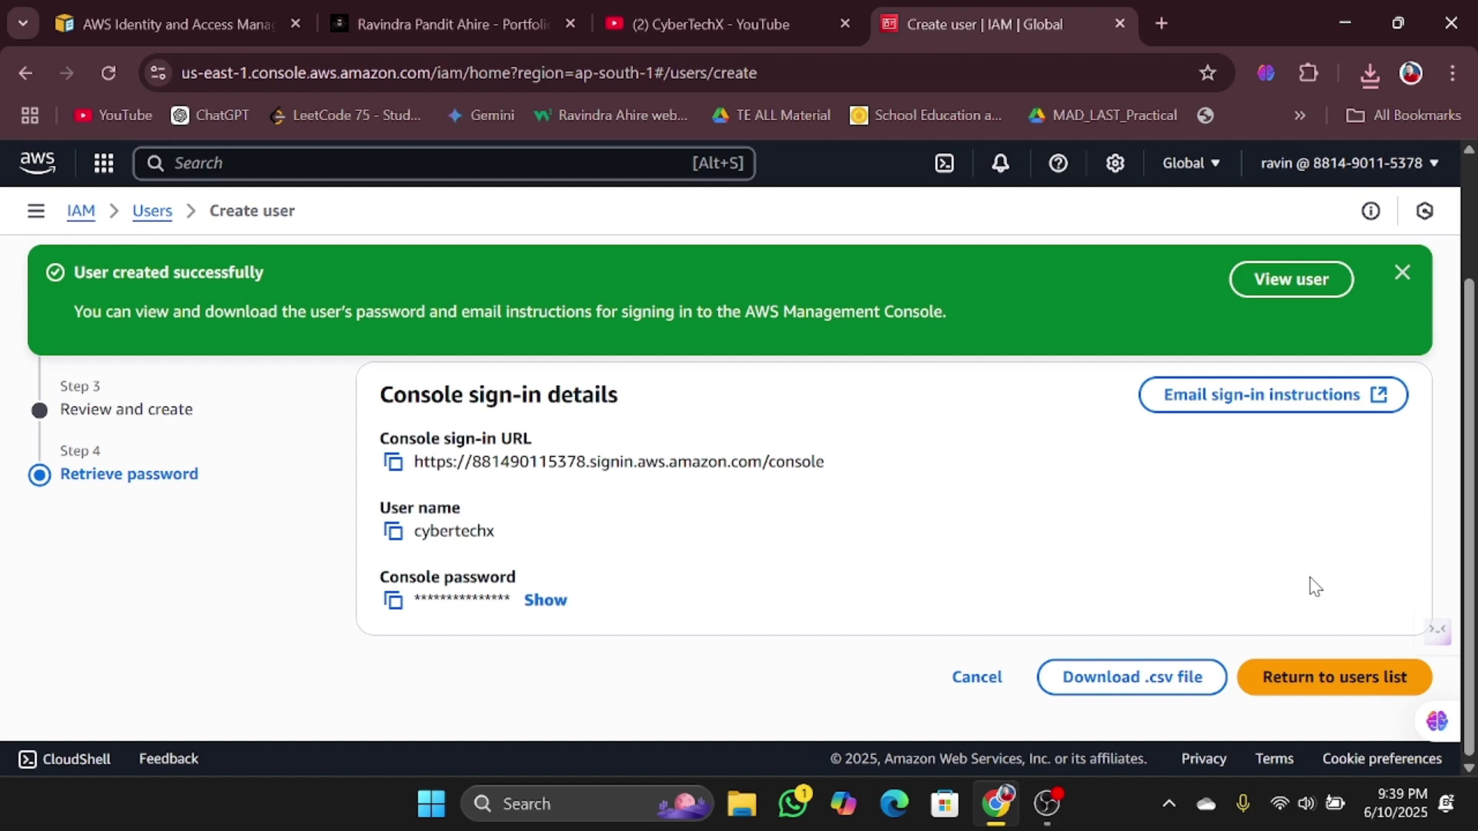
View cybertechx's user page, review its summary and permissions, and return to the list of users.
left_click(1308, 283)
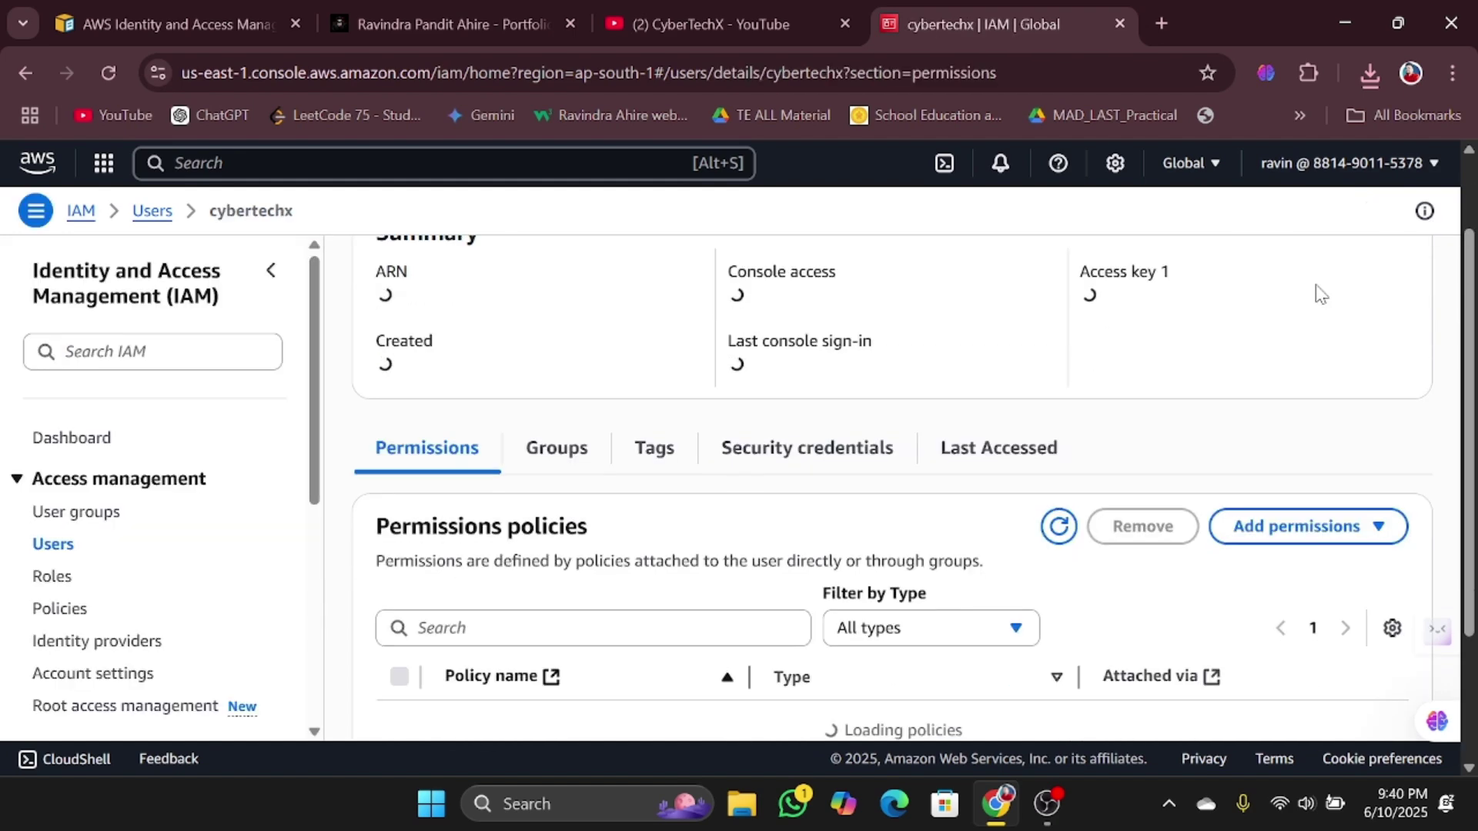
scroll(600, 513, "down", 3)
scroll(598, 511, "up", 5)
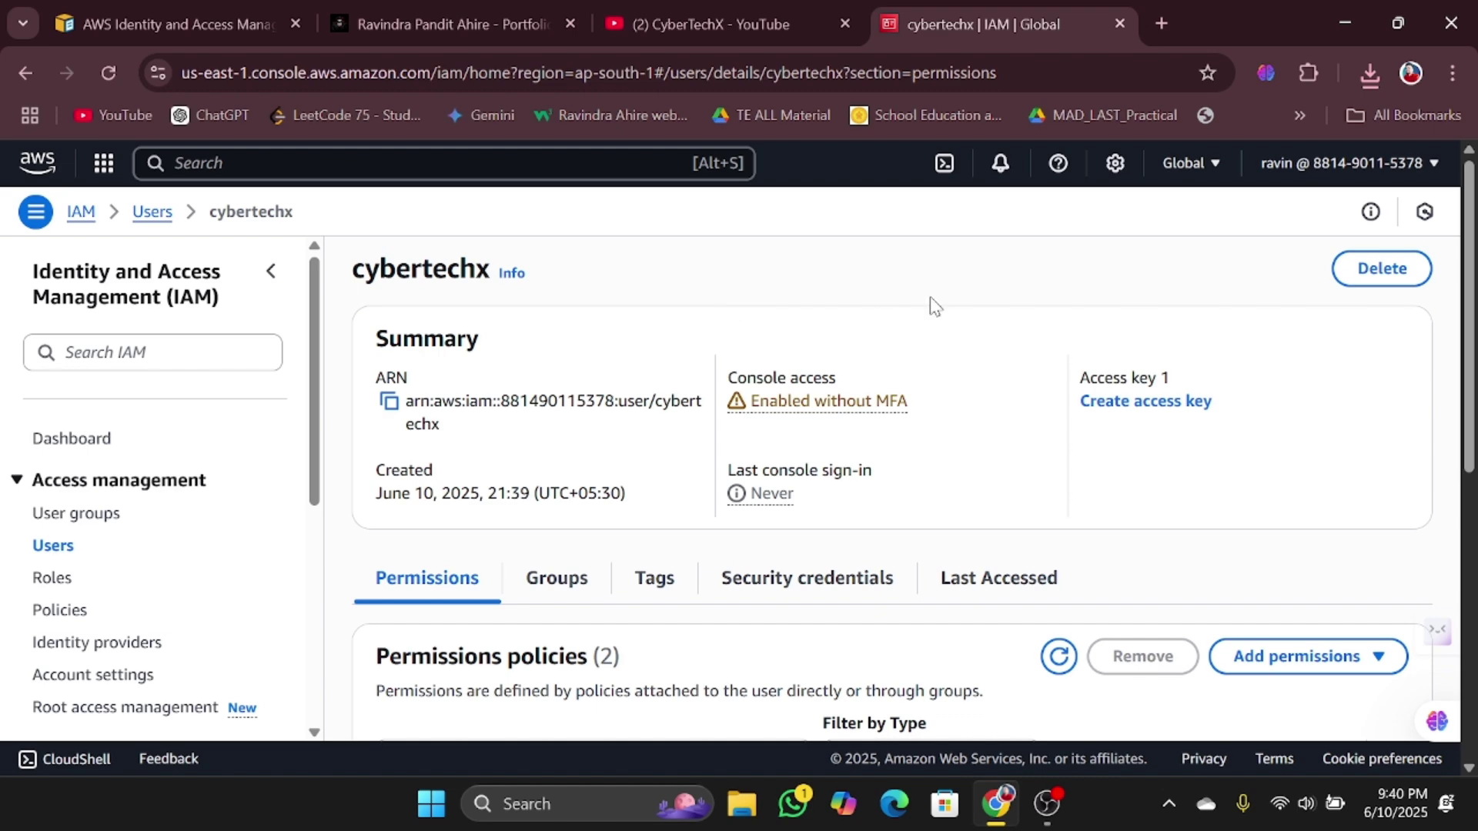
left_click(162, 218)
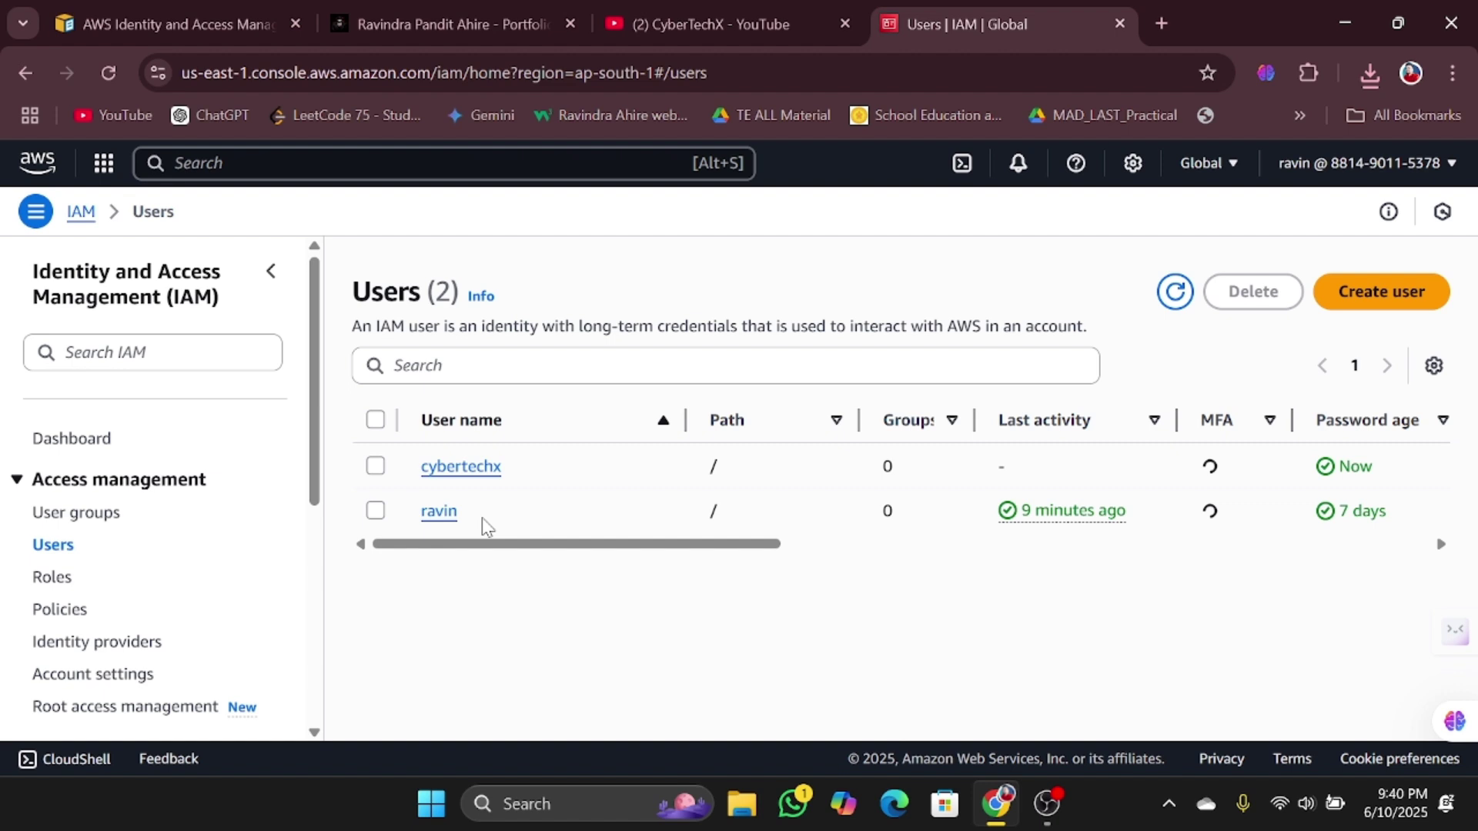
triple_click(471, 477)
left_click(695, 606)
left_click_drag(528, 469, 418, 473)
left_click(518, 604)
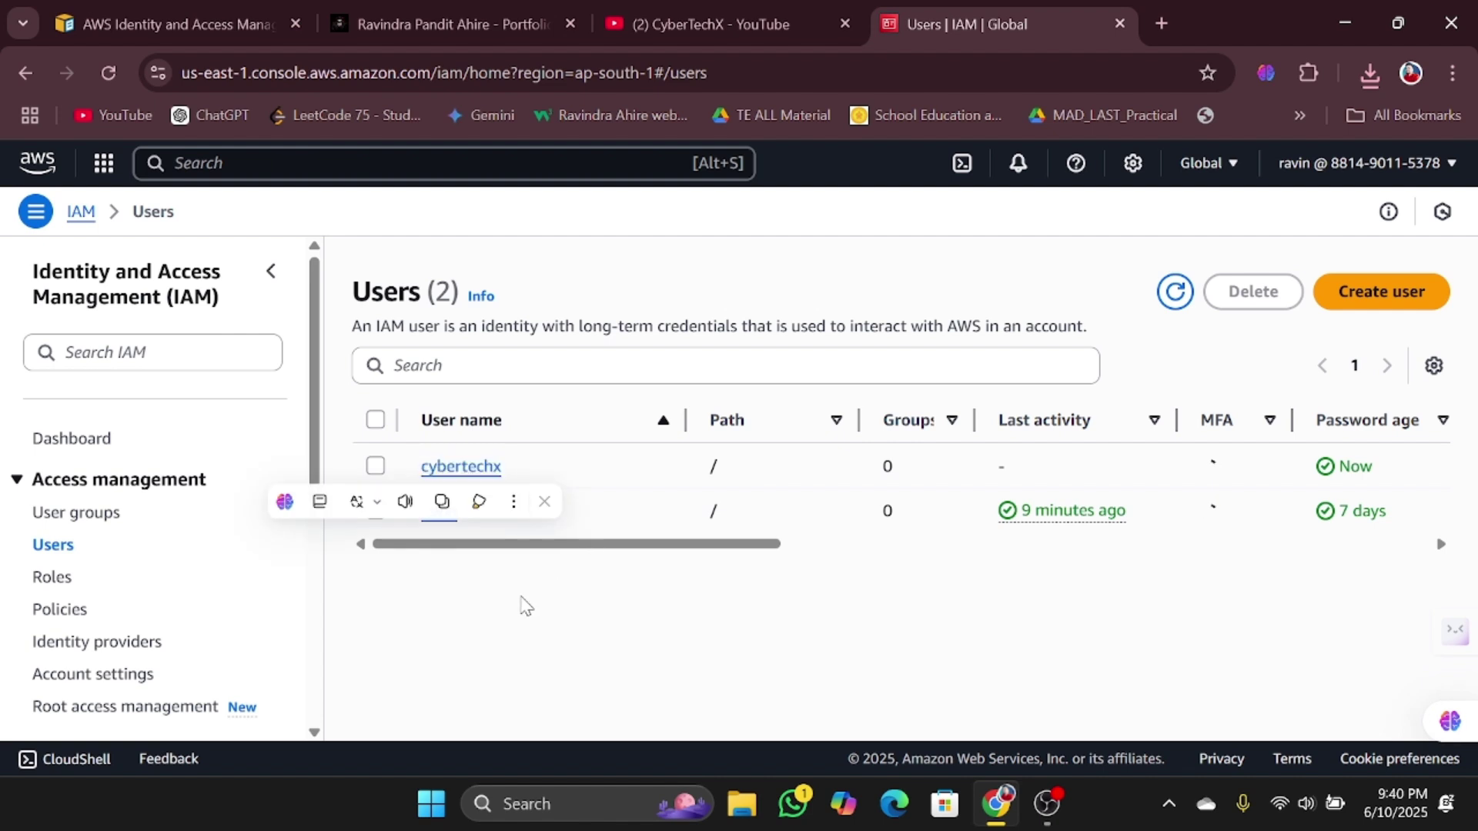
Sign out of the current IAM user's console session.
left_click(1363, 167)
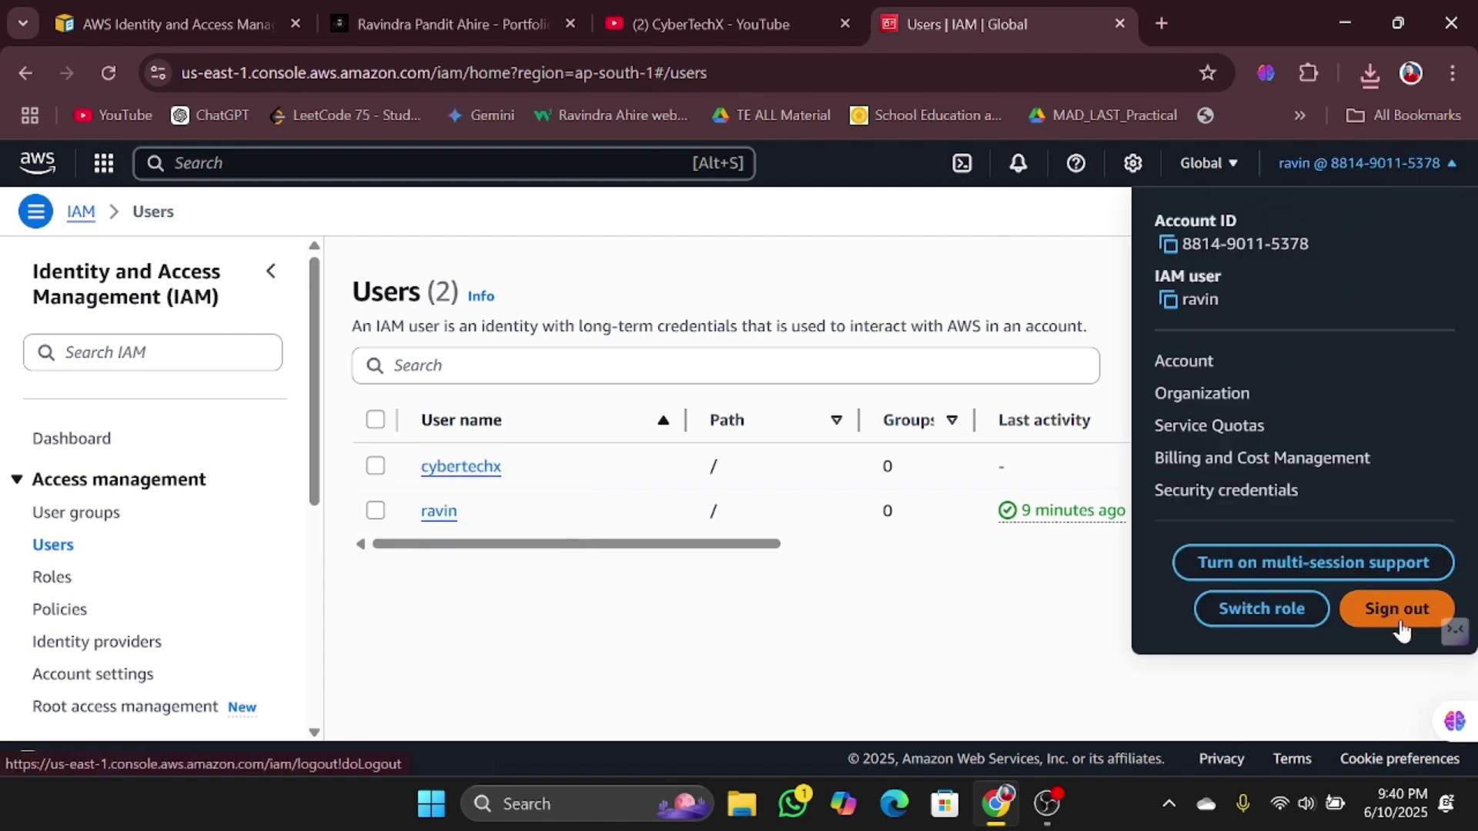
left_click(657, 616)
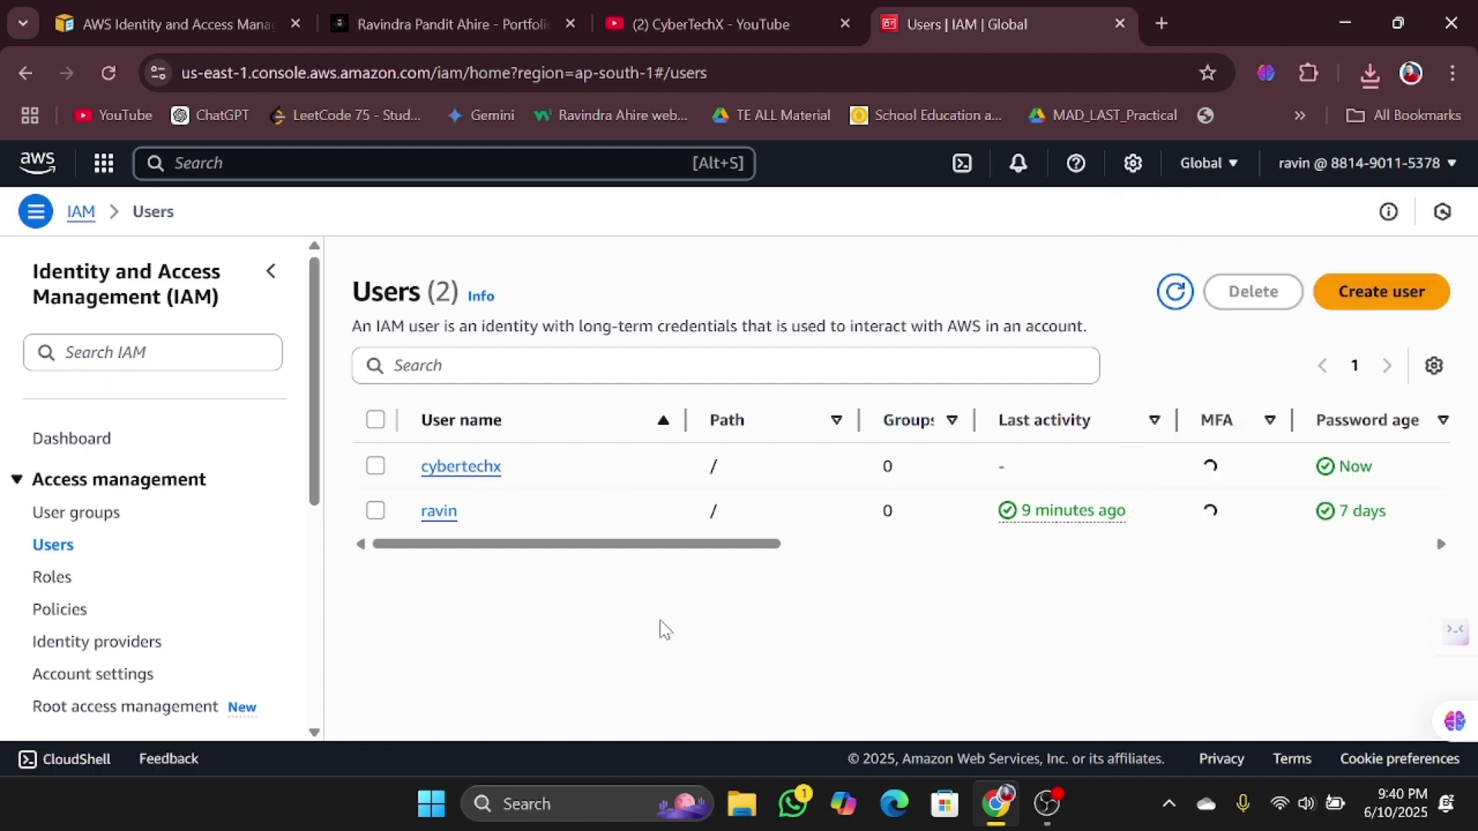
left_click(1399, 167)
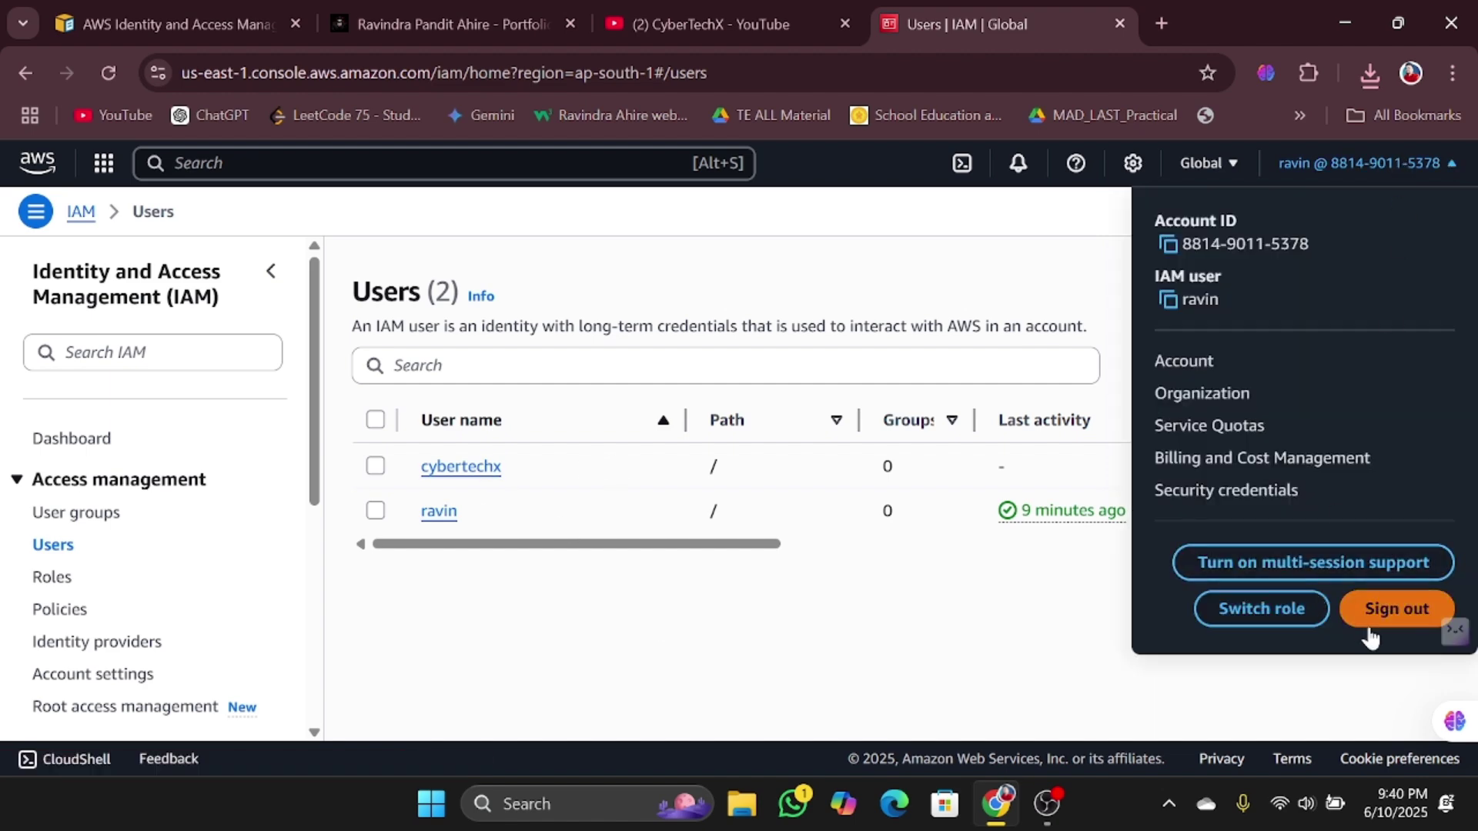
left_click(1396, 612)
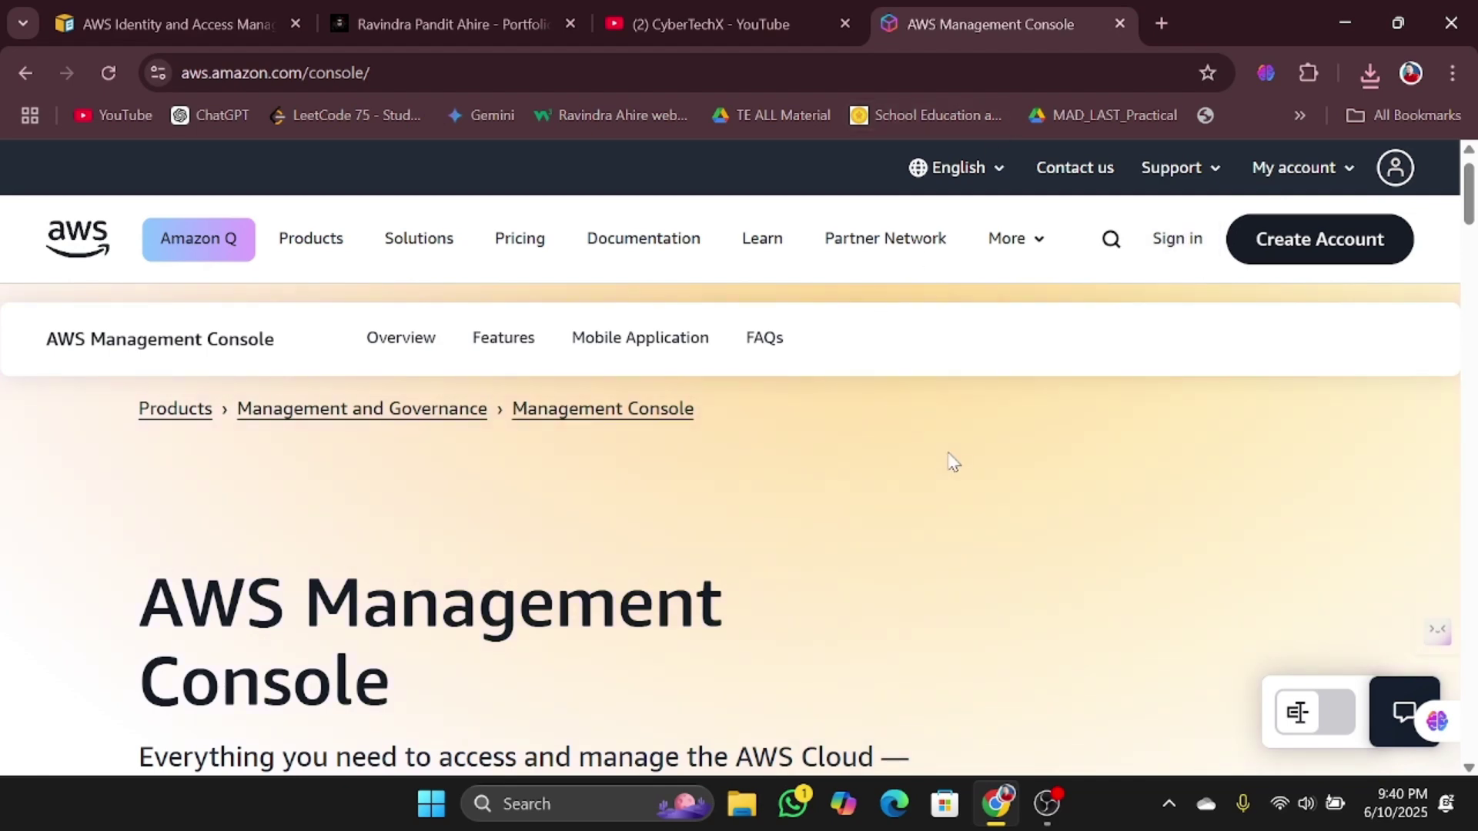
Open the AWS console sign-in form and enter the IAM username cybertechx with the user's password.
left_click(1183, 239)
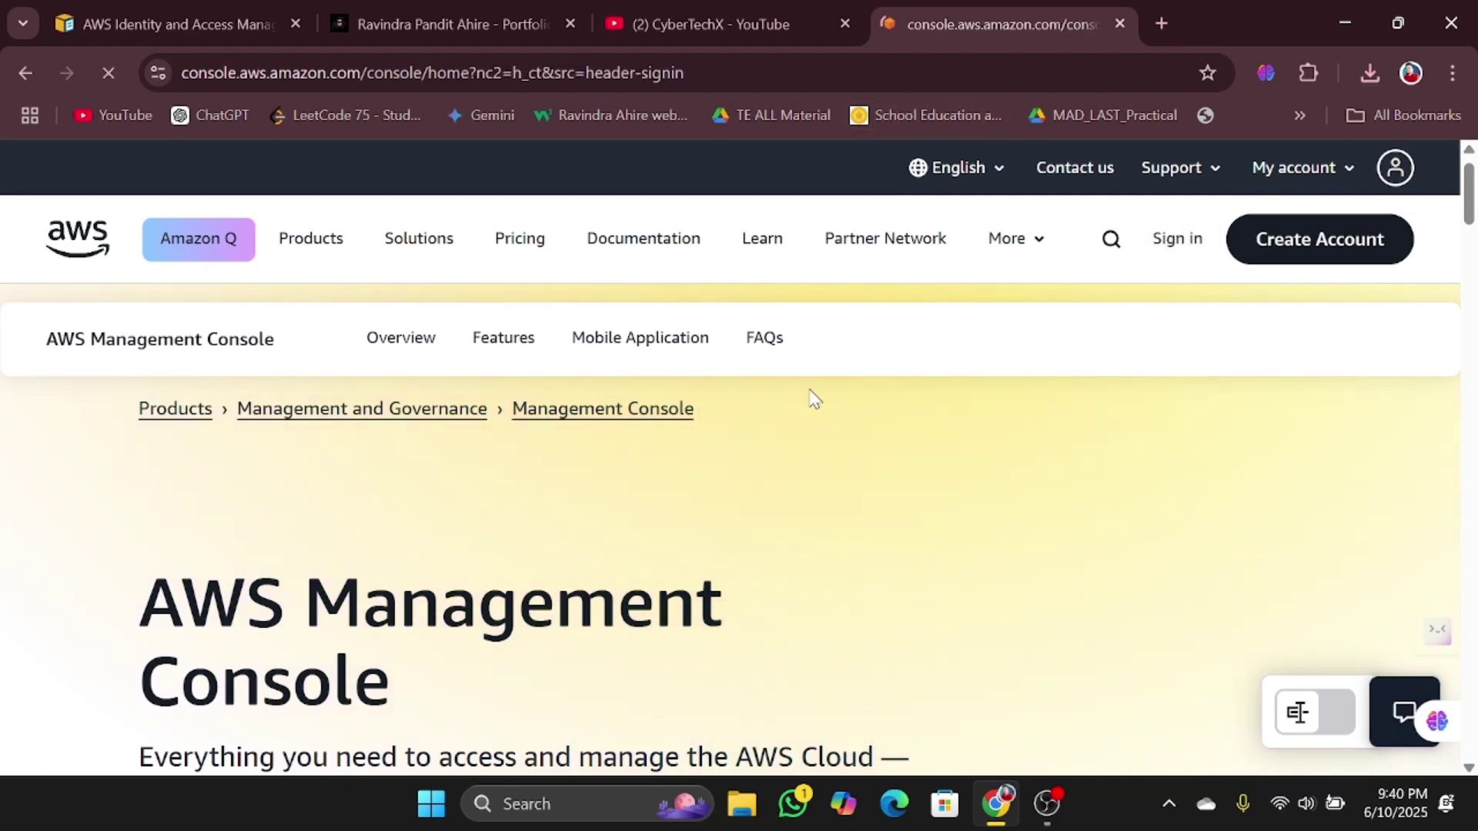
scroll(495, 411, "down", 5)
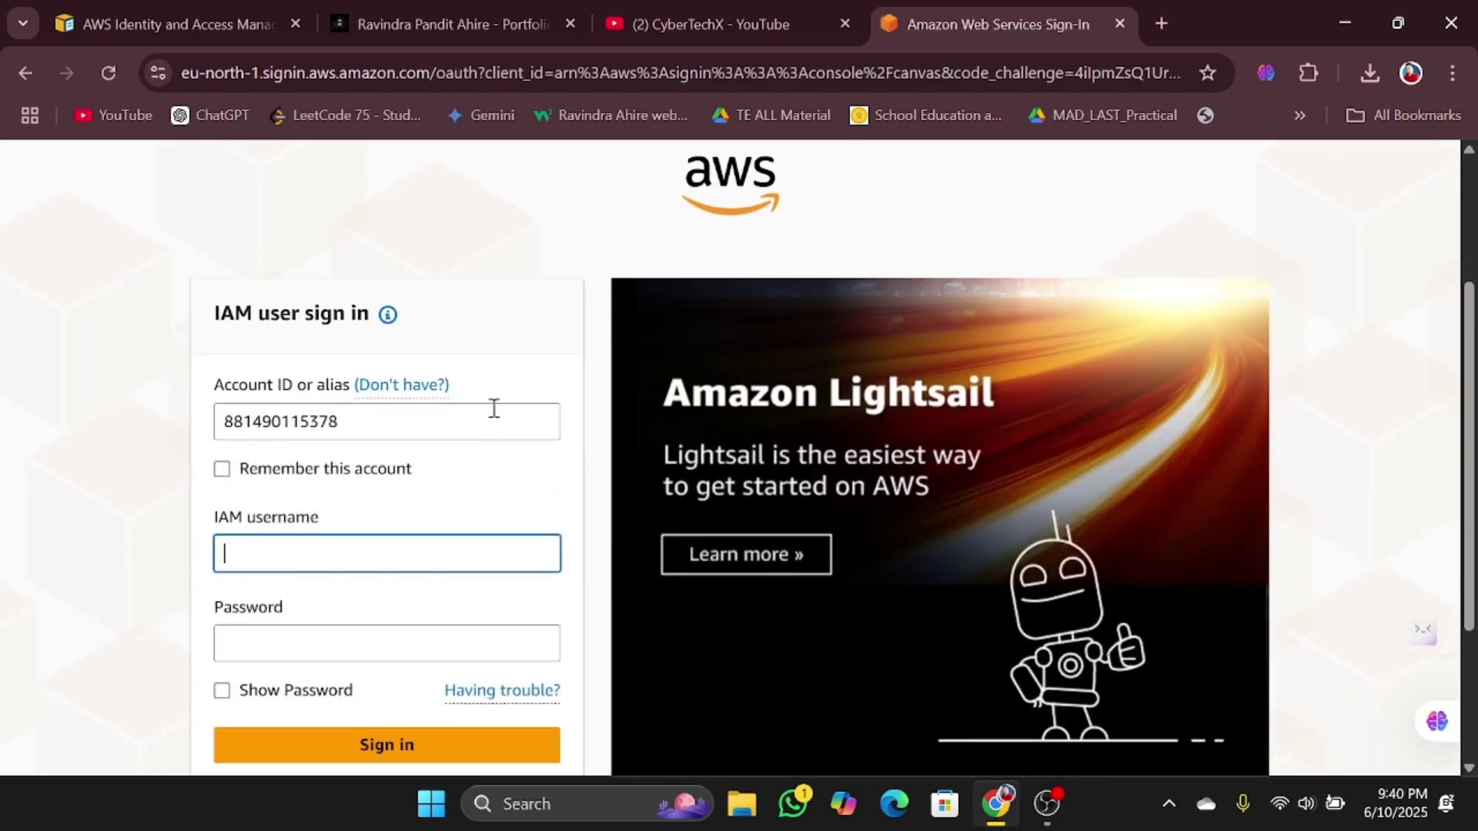
left_click(336, 393)
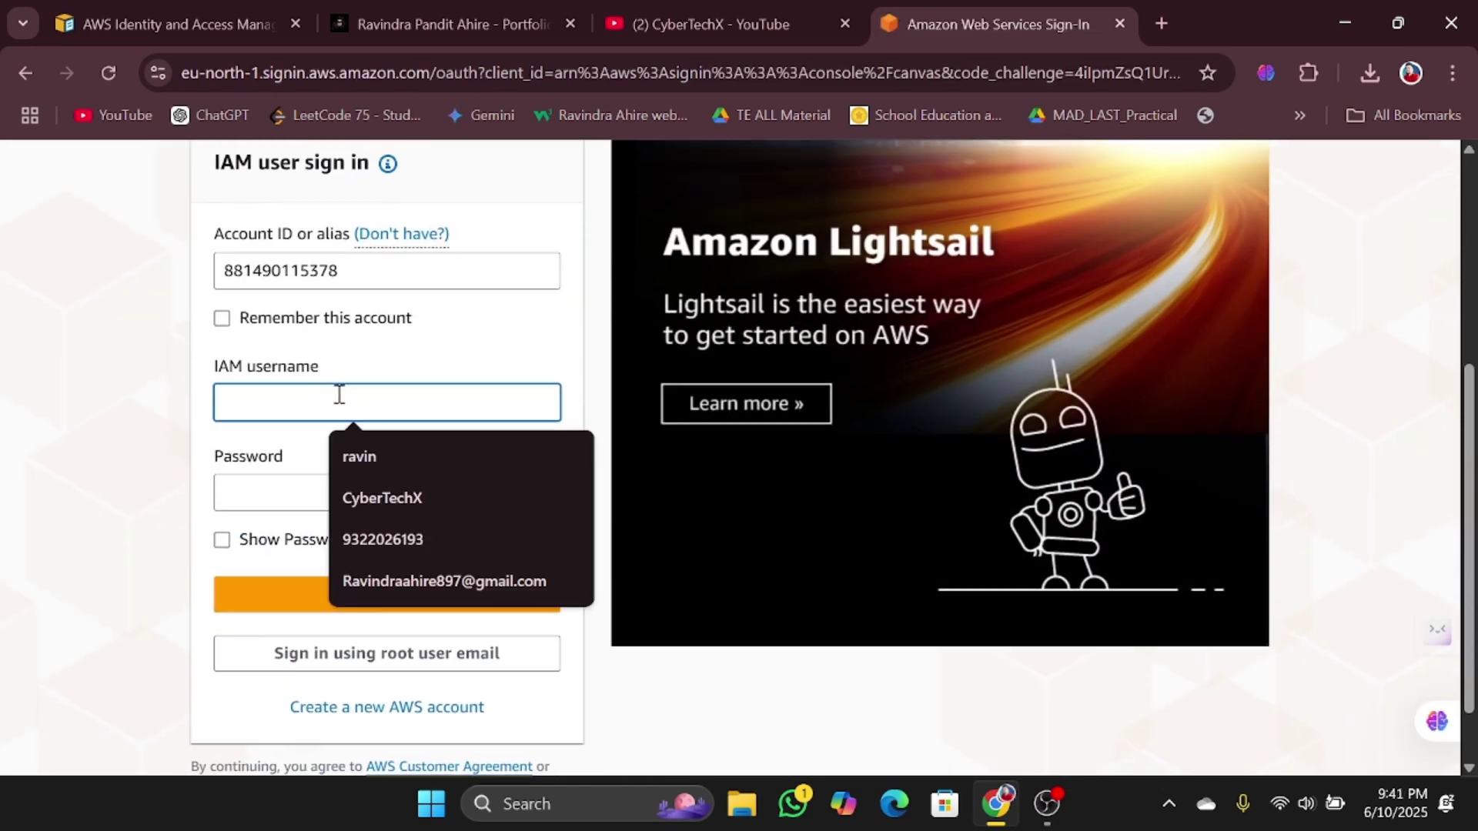
type("cybertechx")
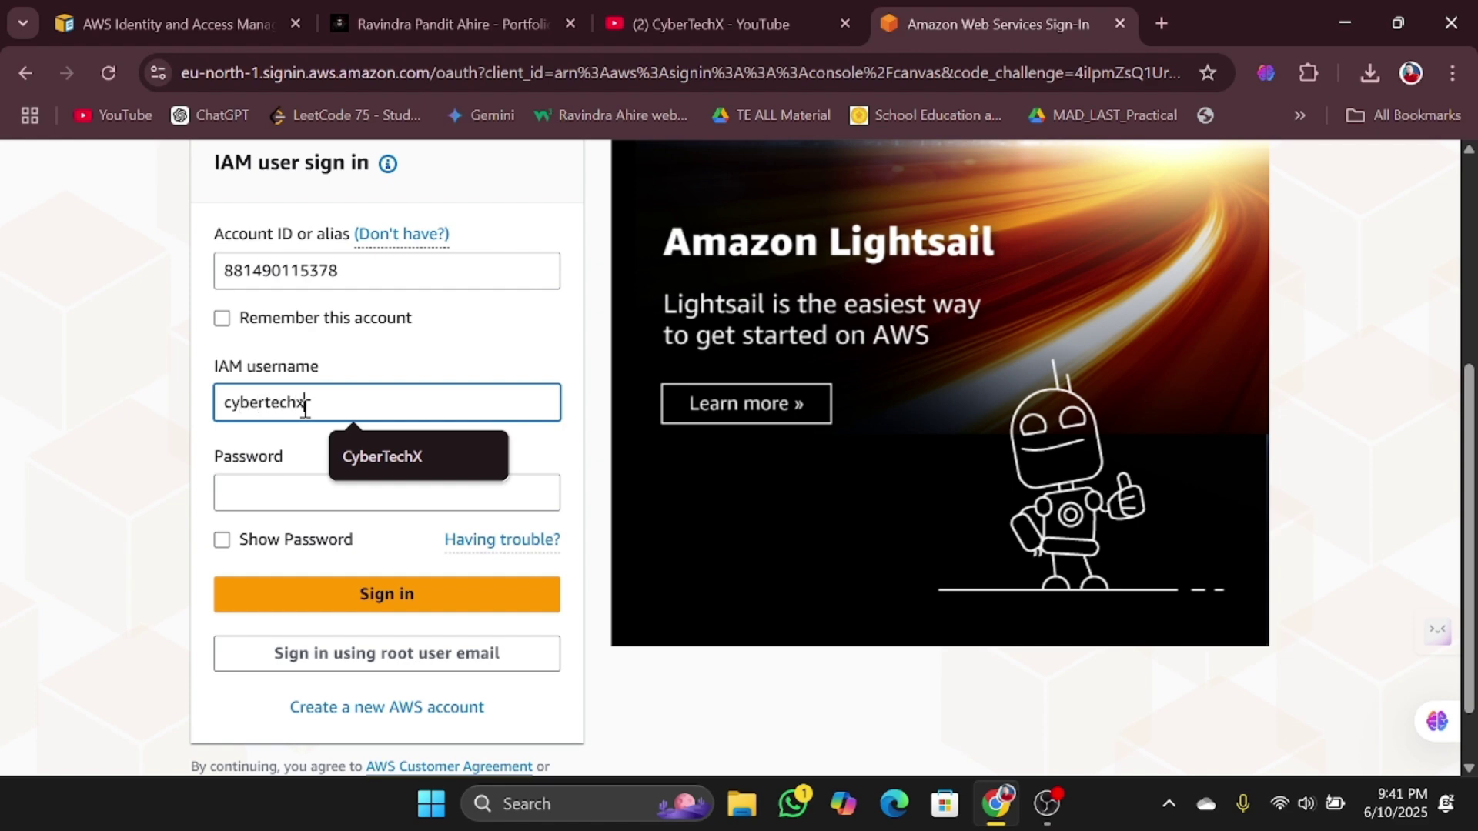
left_click(259, 488)
type("•")
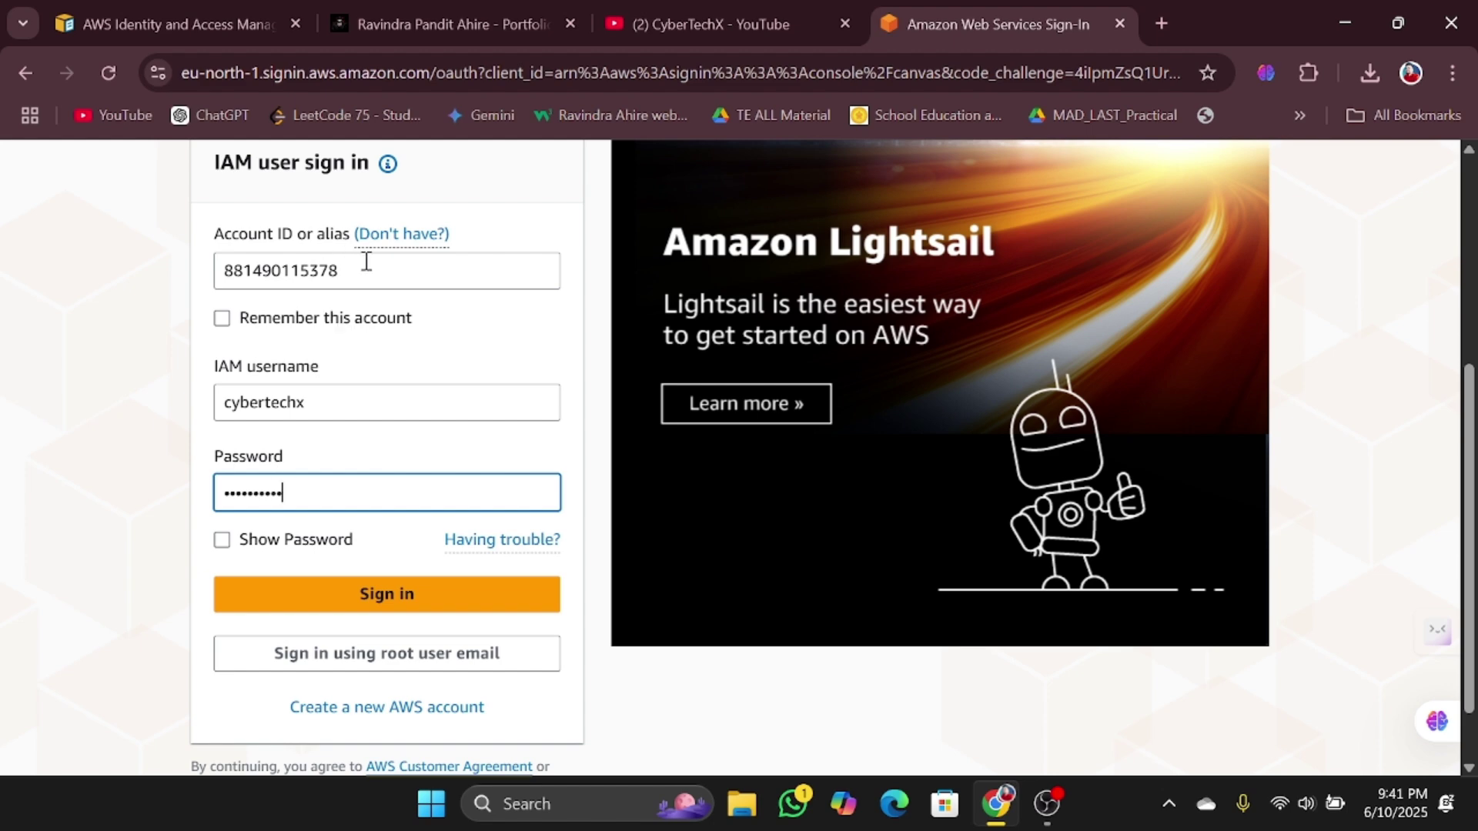
Check the entered account ID and IAM username, and submit the sign-in as cybertechx.
left_click_drag(226, 273, 360, 270)
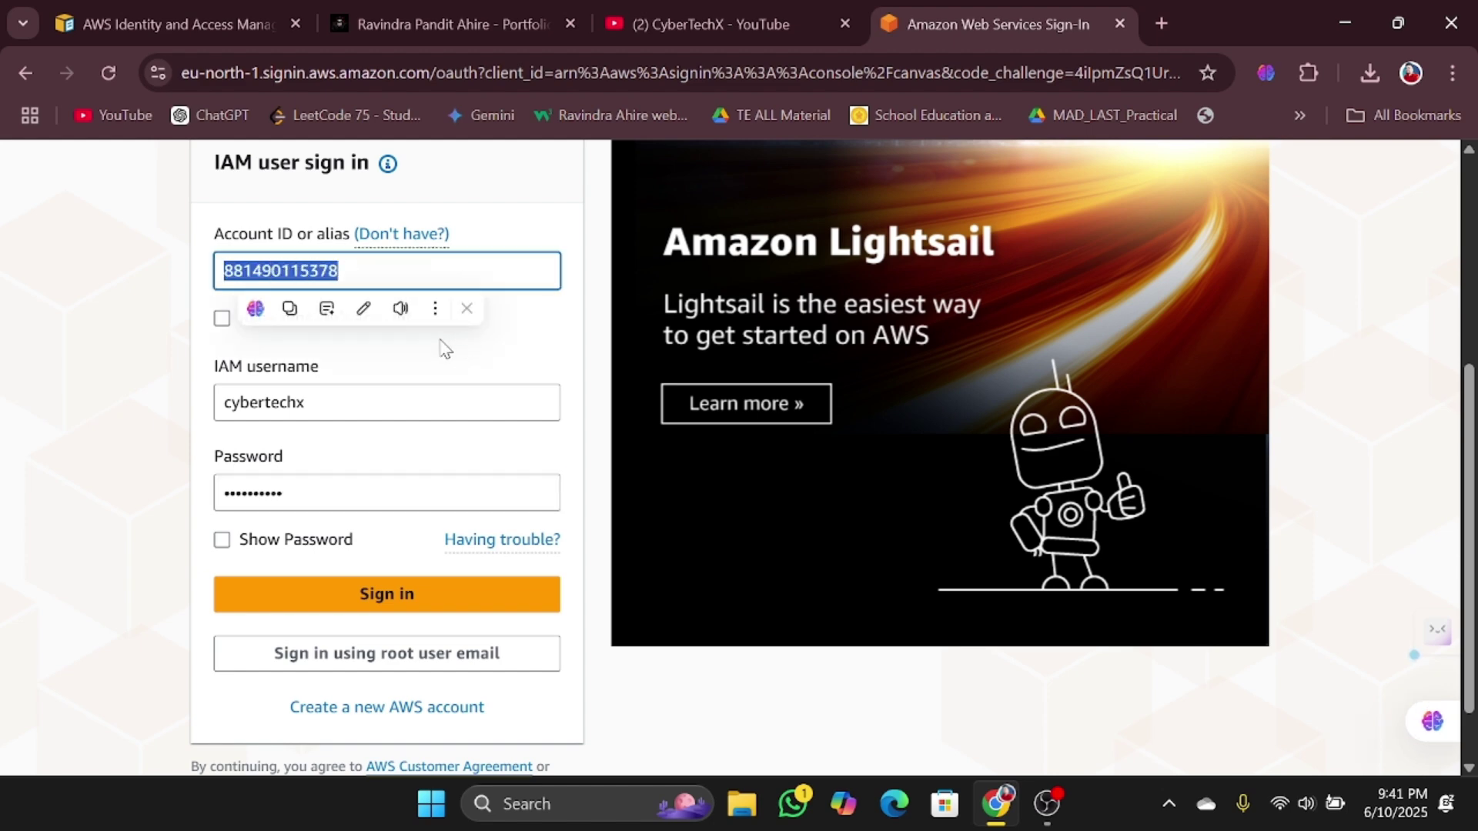
left_click(370, 403)
left_click_drag(370, 403, 162, 416)
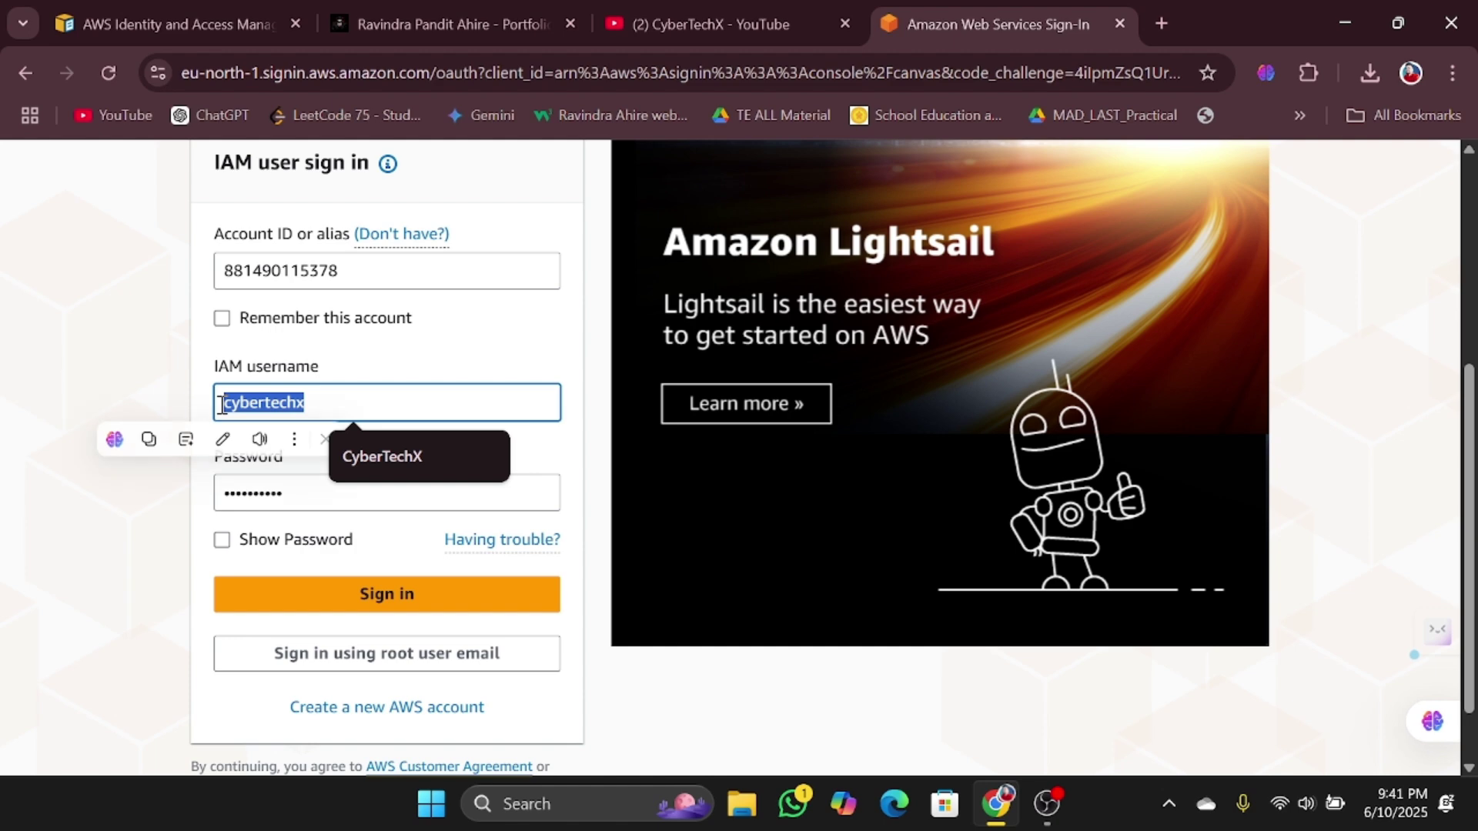
left_click(154, 362)
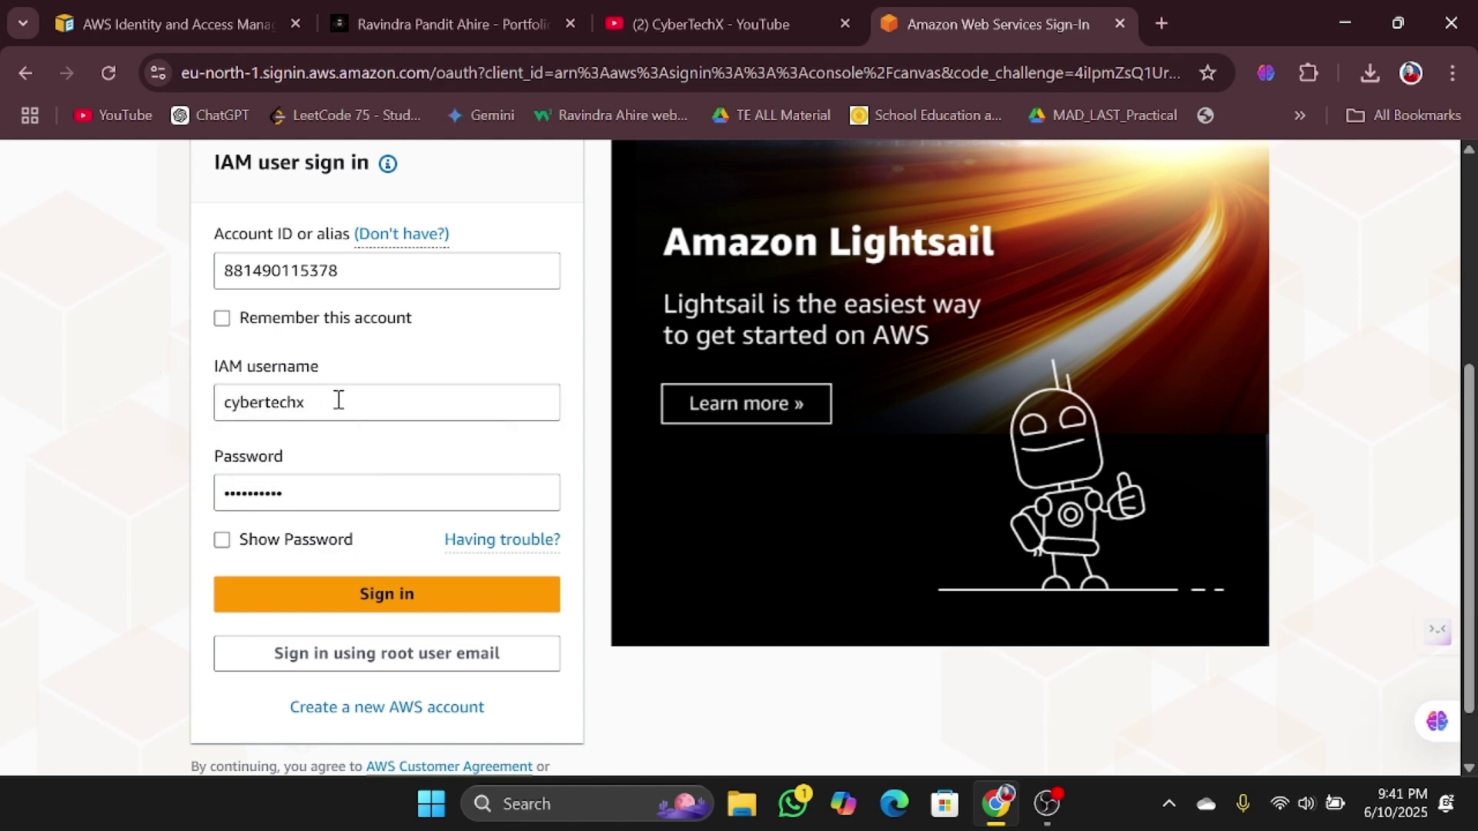
left_click(321, 491)
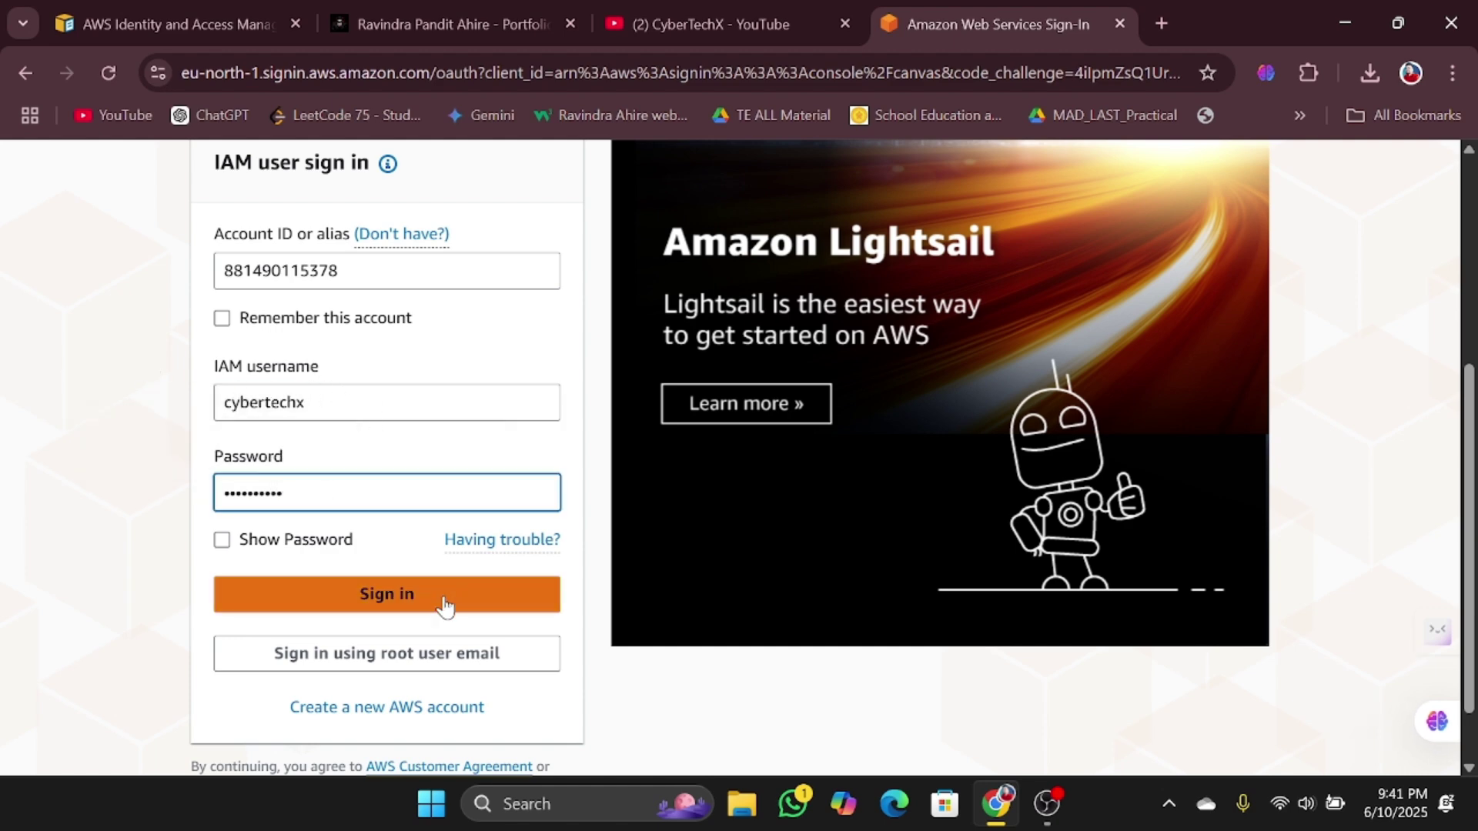
left_click(413, 604)
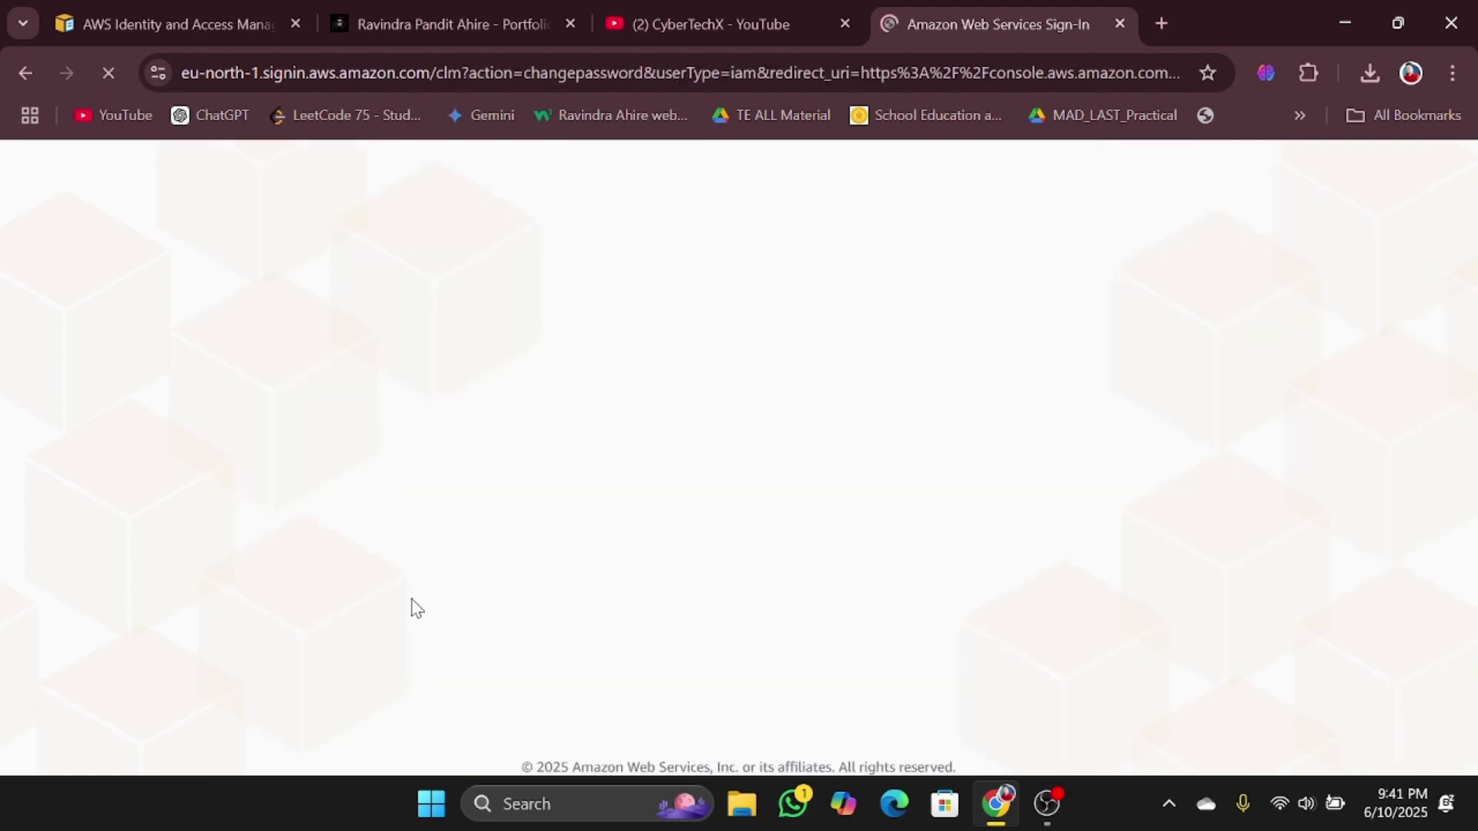
Reset cybertechx's password by entering the old password and the new password with its confirmation, and submit the change.
scroll(652, 510, "down", 3)
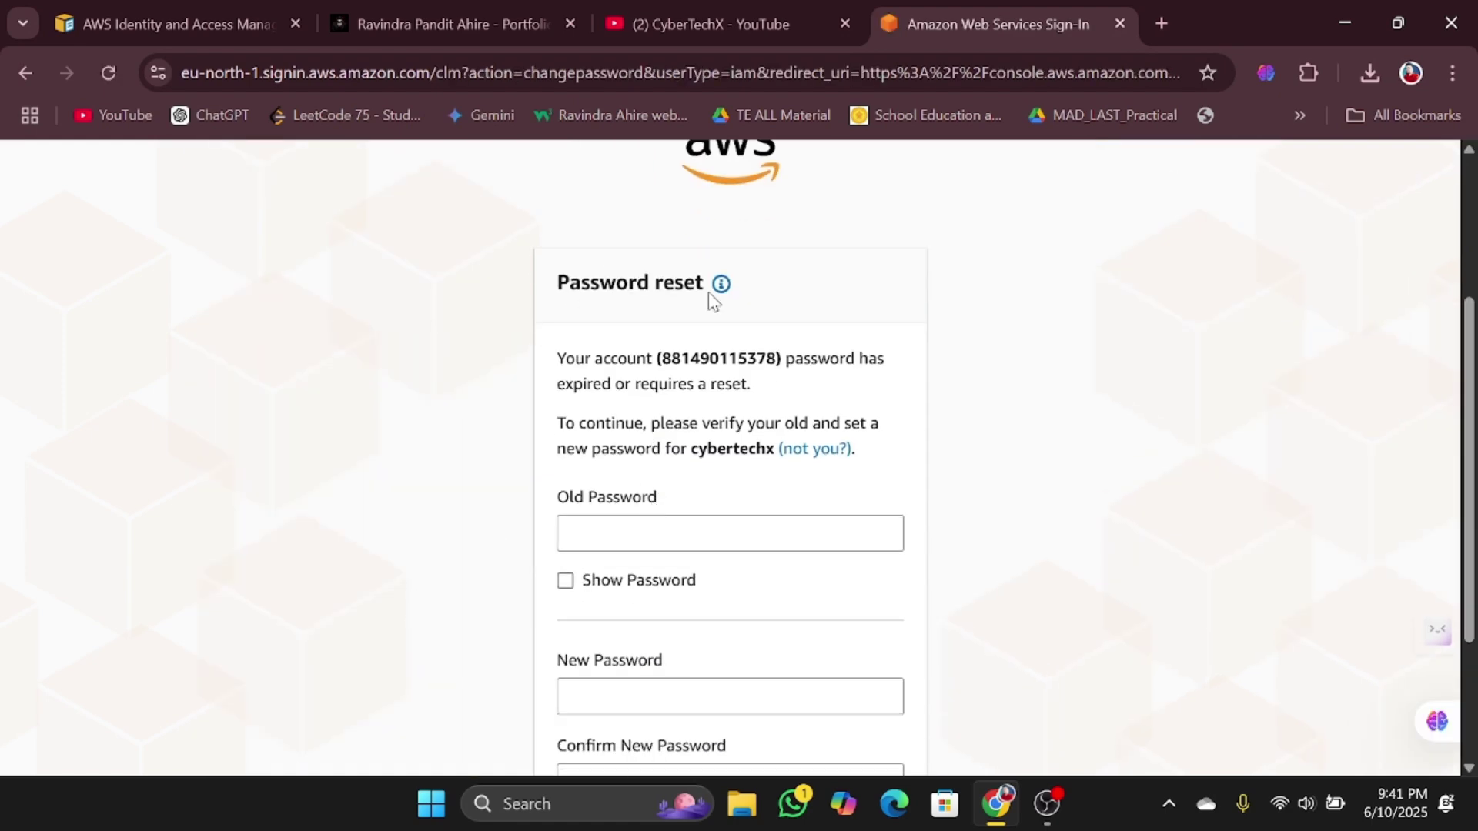
left_click_drag(562, 279, 803, 299)
left_click(898, 287)
scroll(897, 287, "down", 2)
scroll(677, 384, "down", 1)
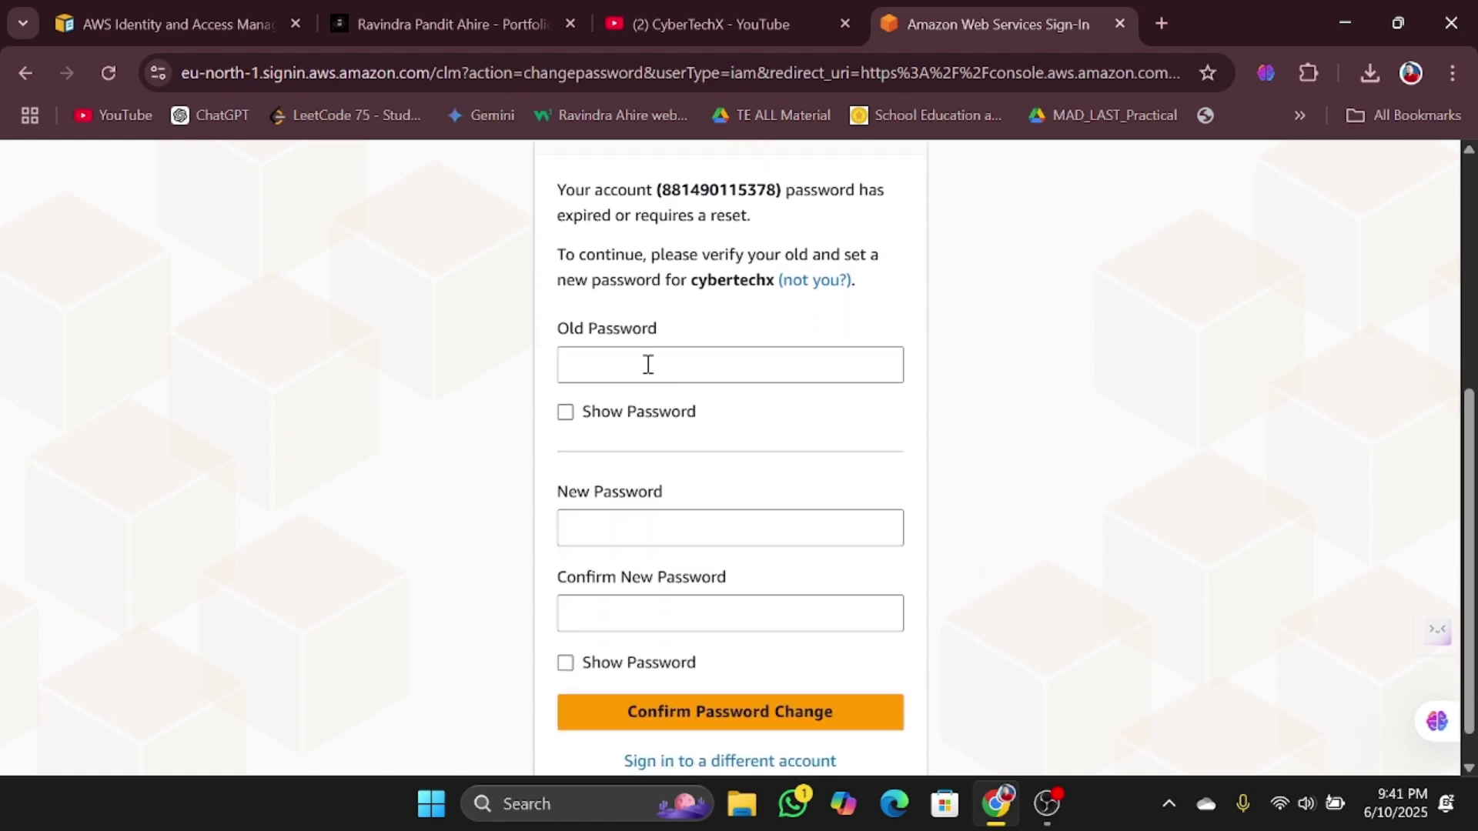
left_click(647, 364)
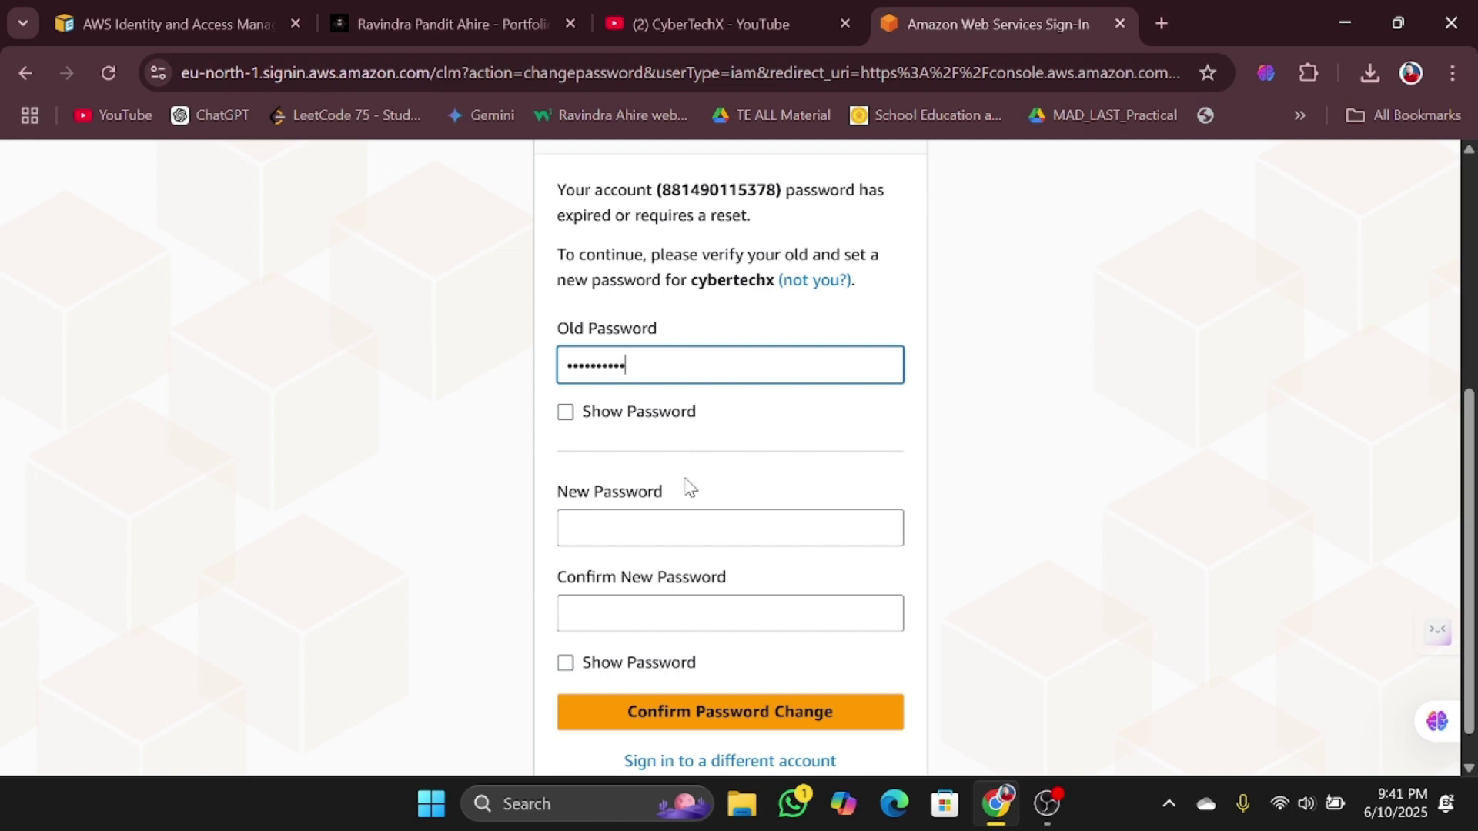
left_click(647, 526)
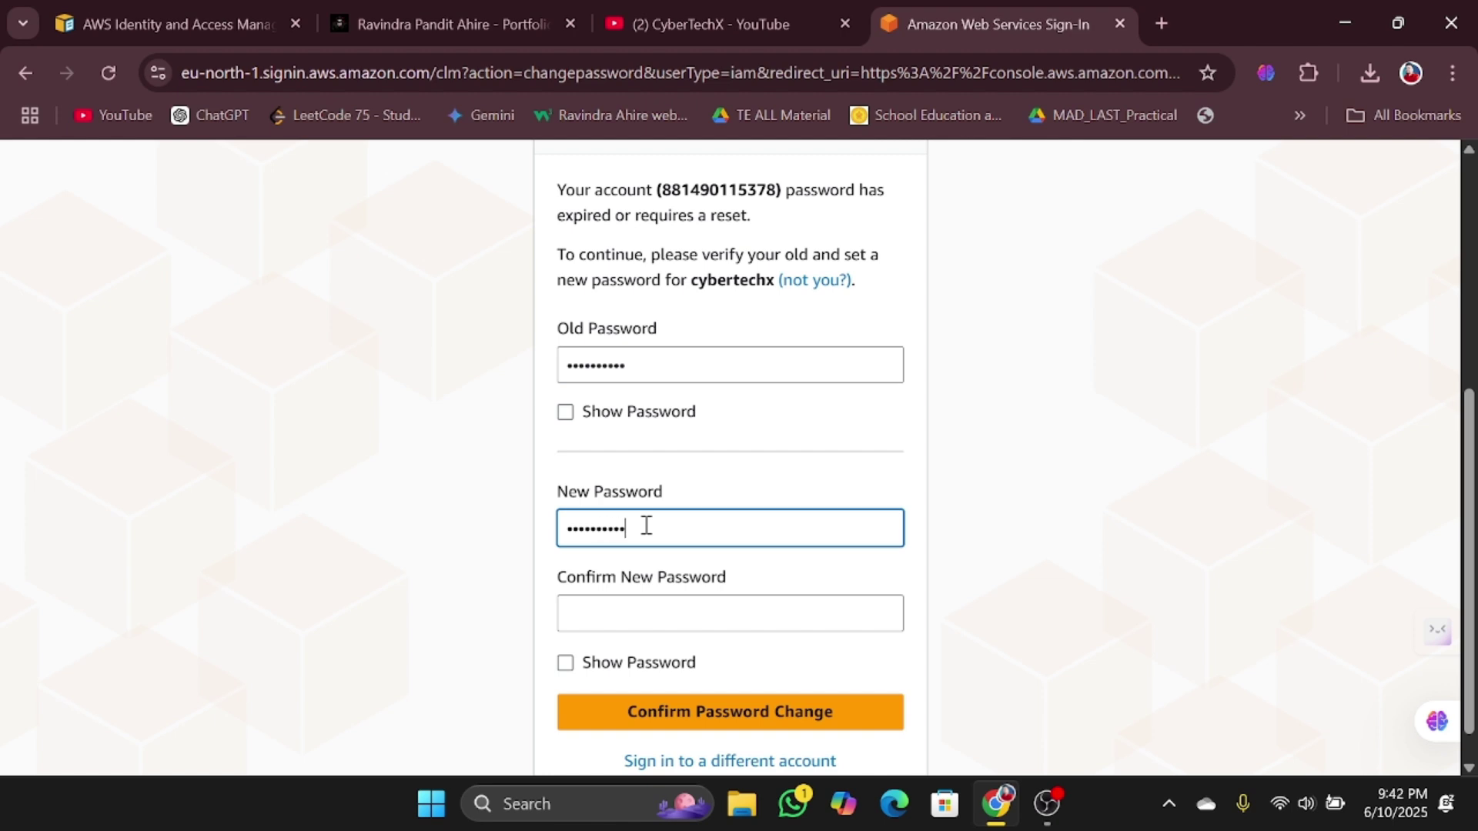
left_click(607, 607)
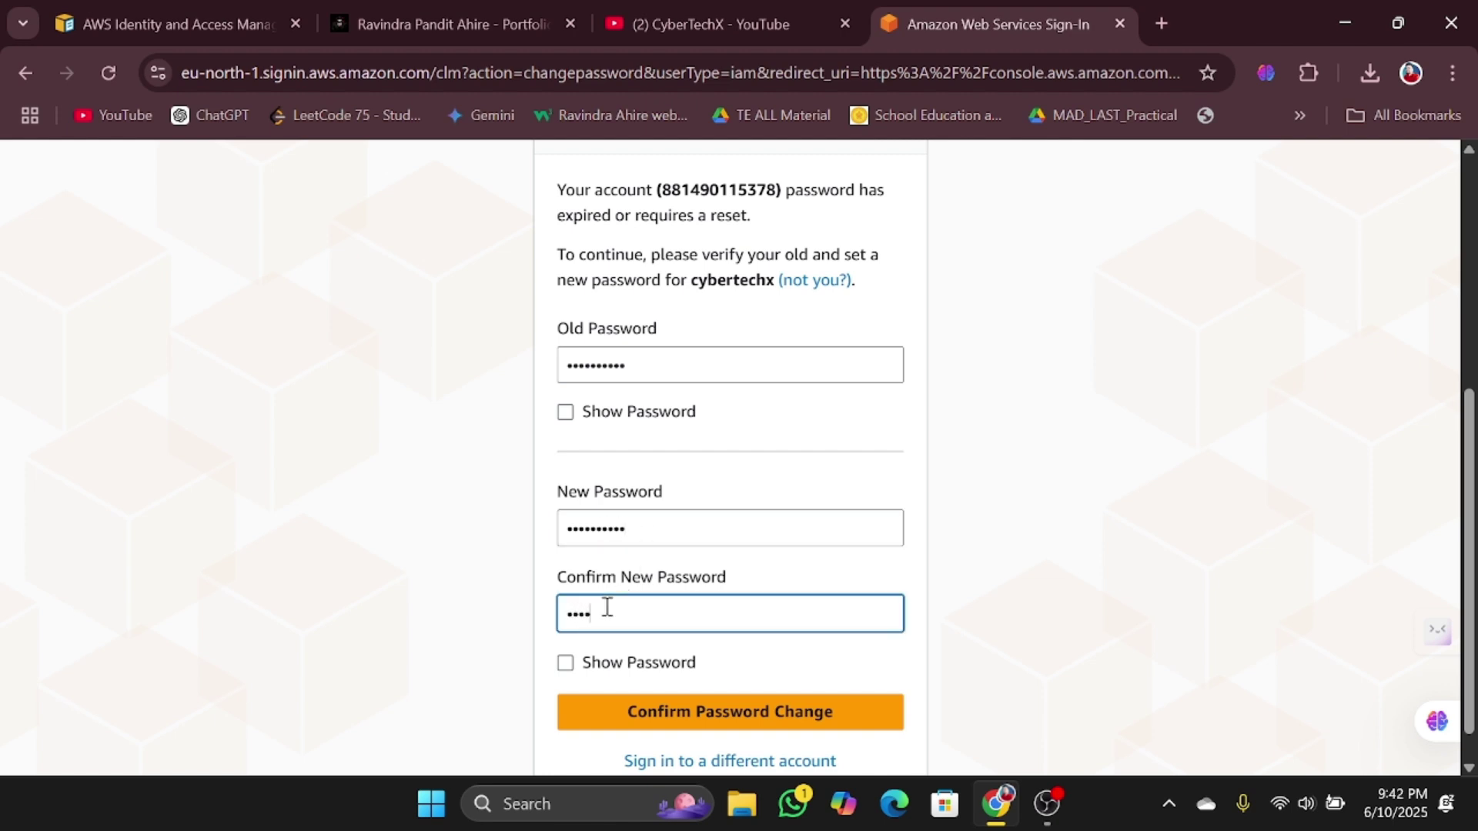
type("•••••••••••")
scroll(758, 671, "down", 1)
left_click(762, 669)
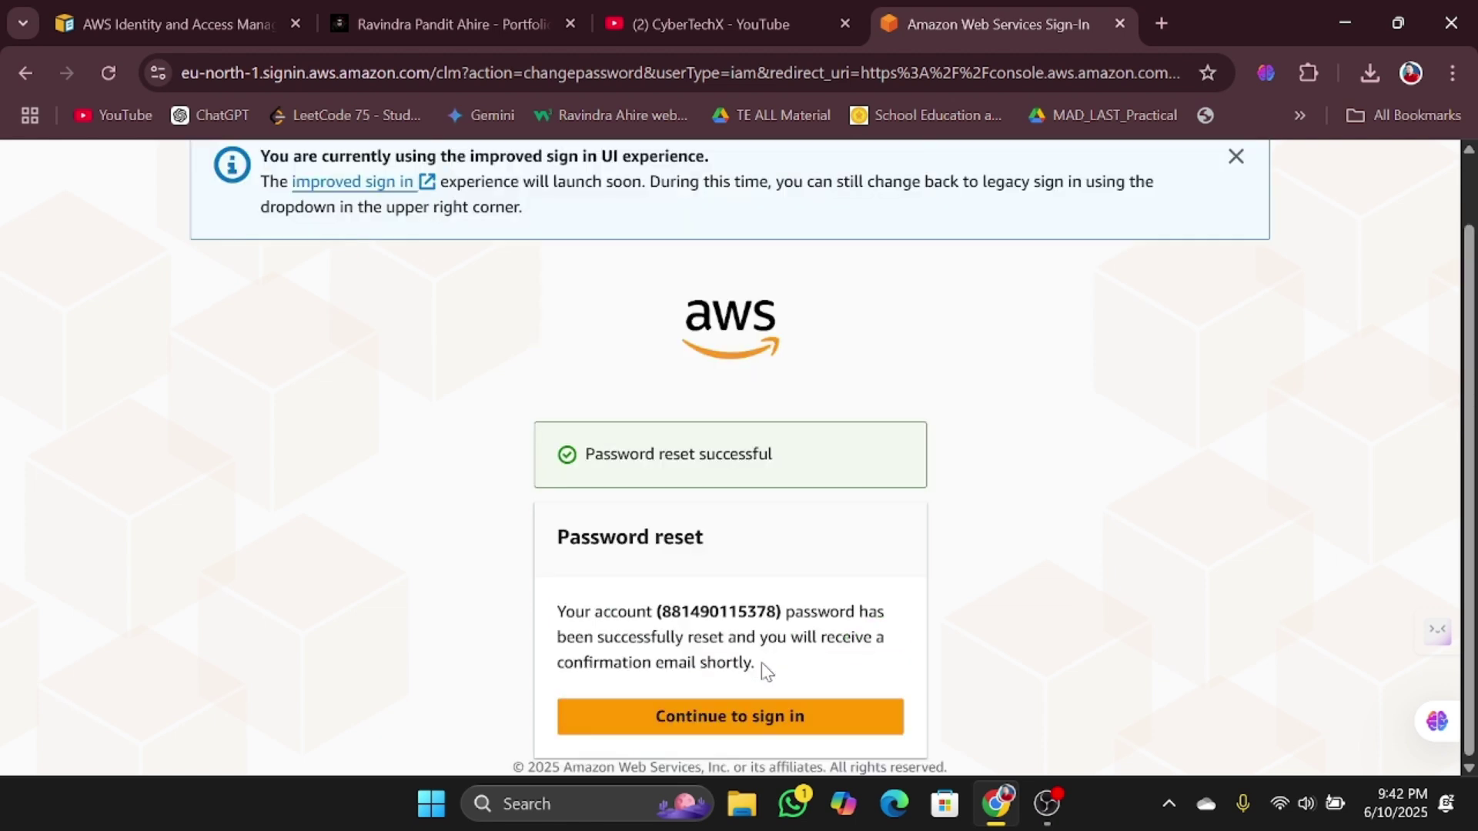
Continue from the password reset confirmation into the AWS console as cybertechx.
left_click_drag(738, 549, 555, 545)
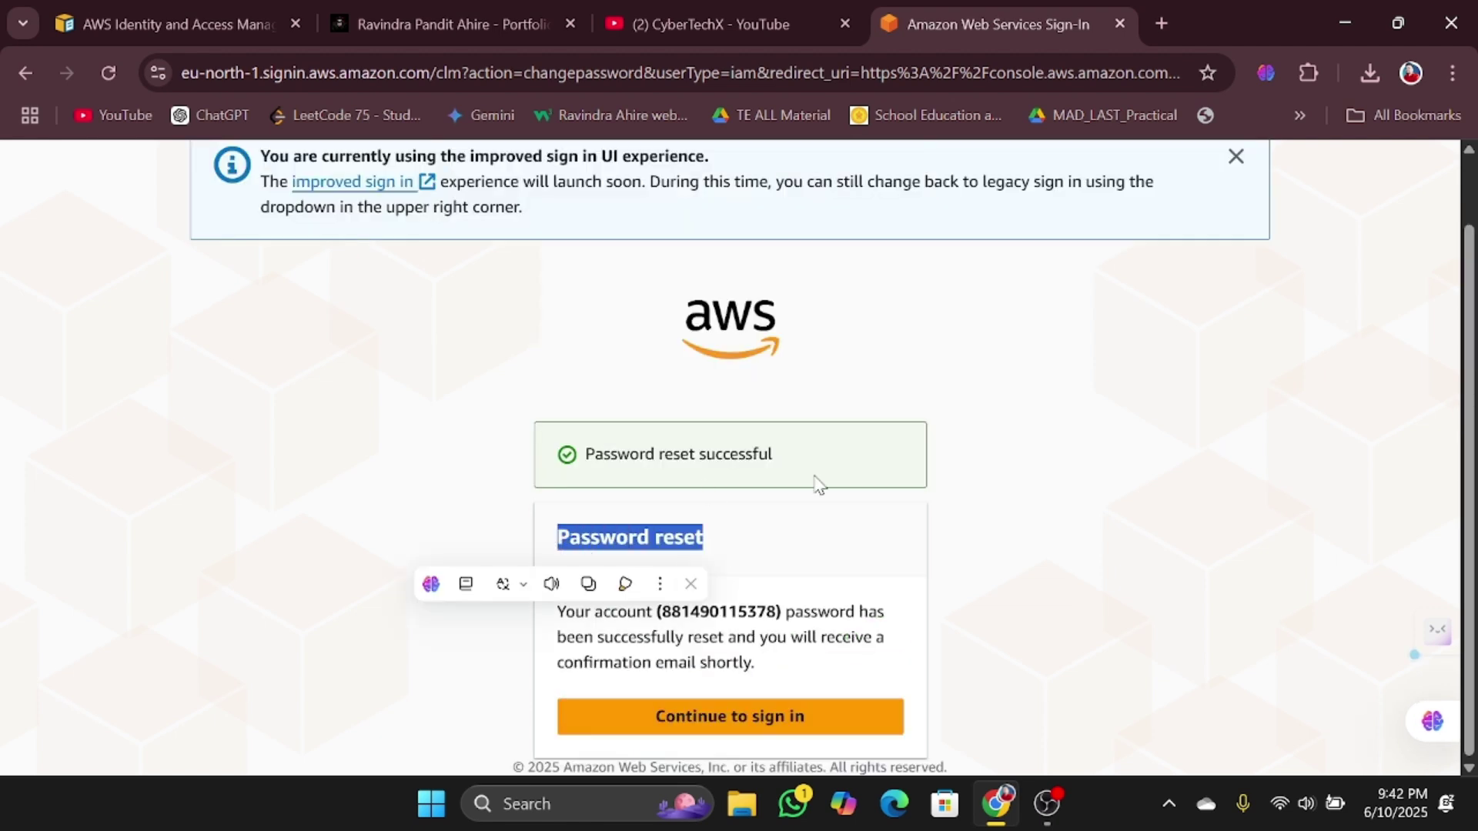
left_click(1092, 459)
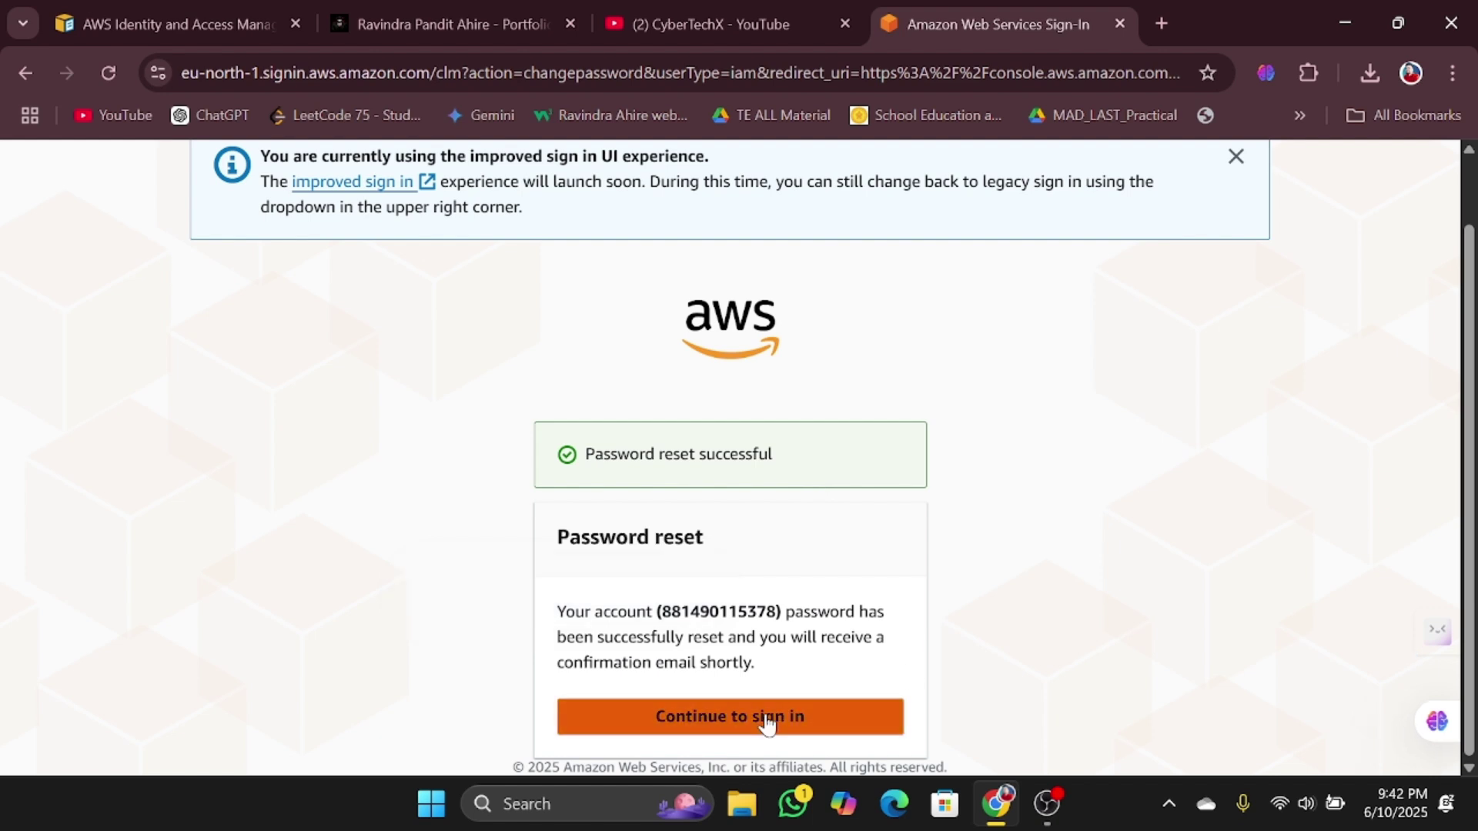
left_click(769, 720)
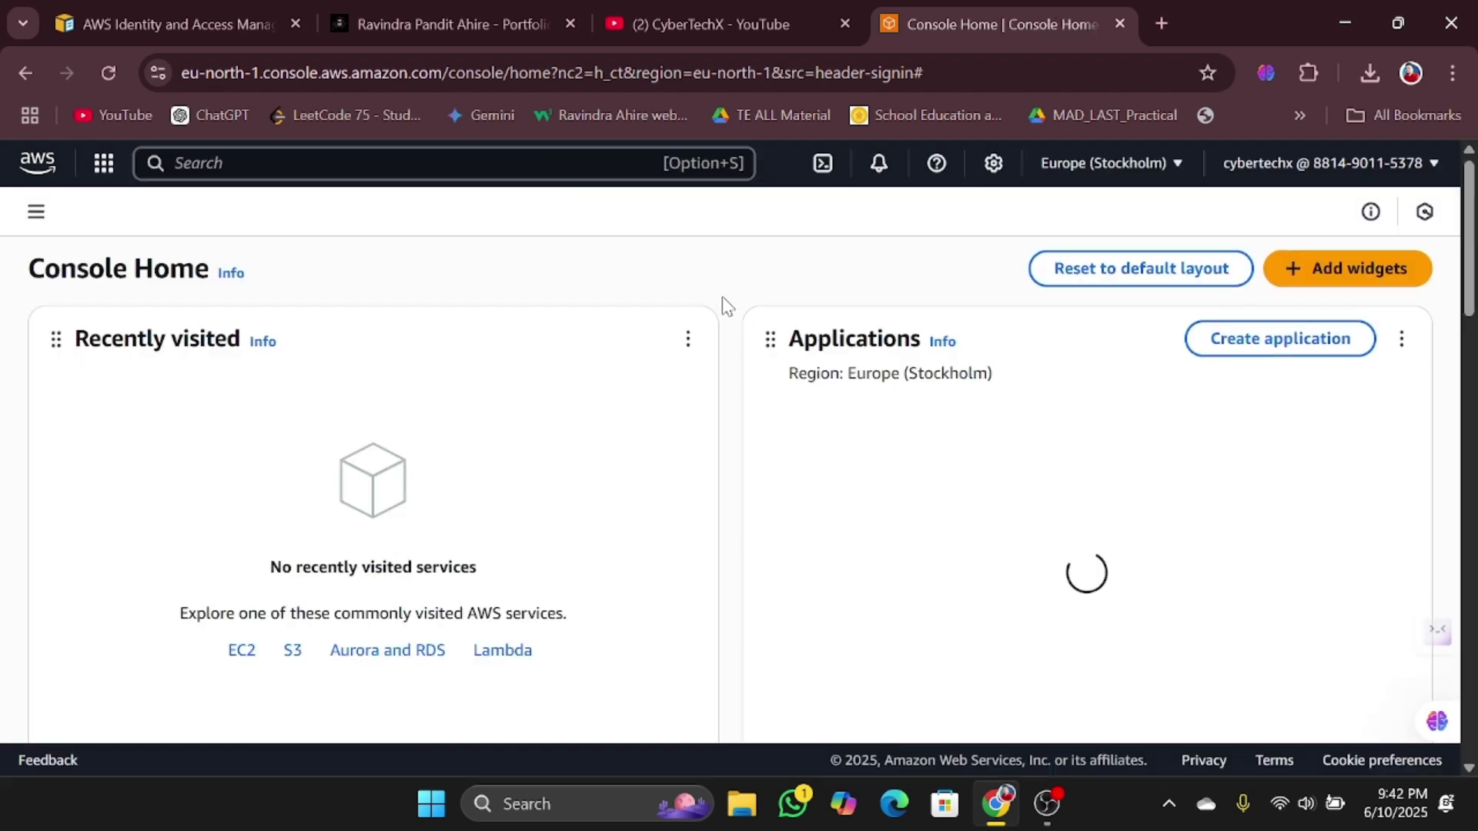
View the list of available regions and check the account ID and IAM user in the account details.
left_click(1138, 179)
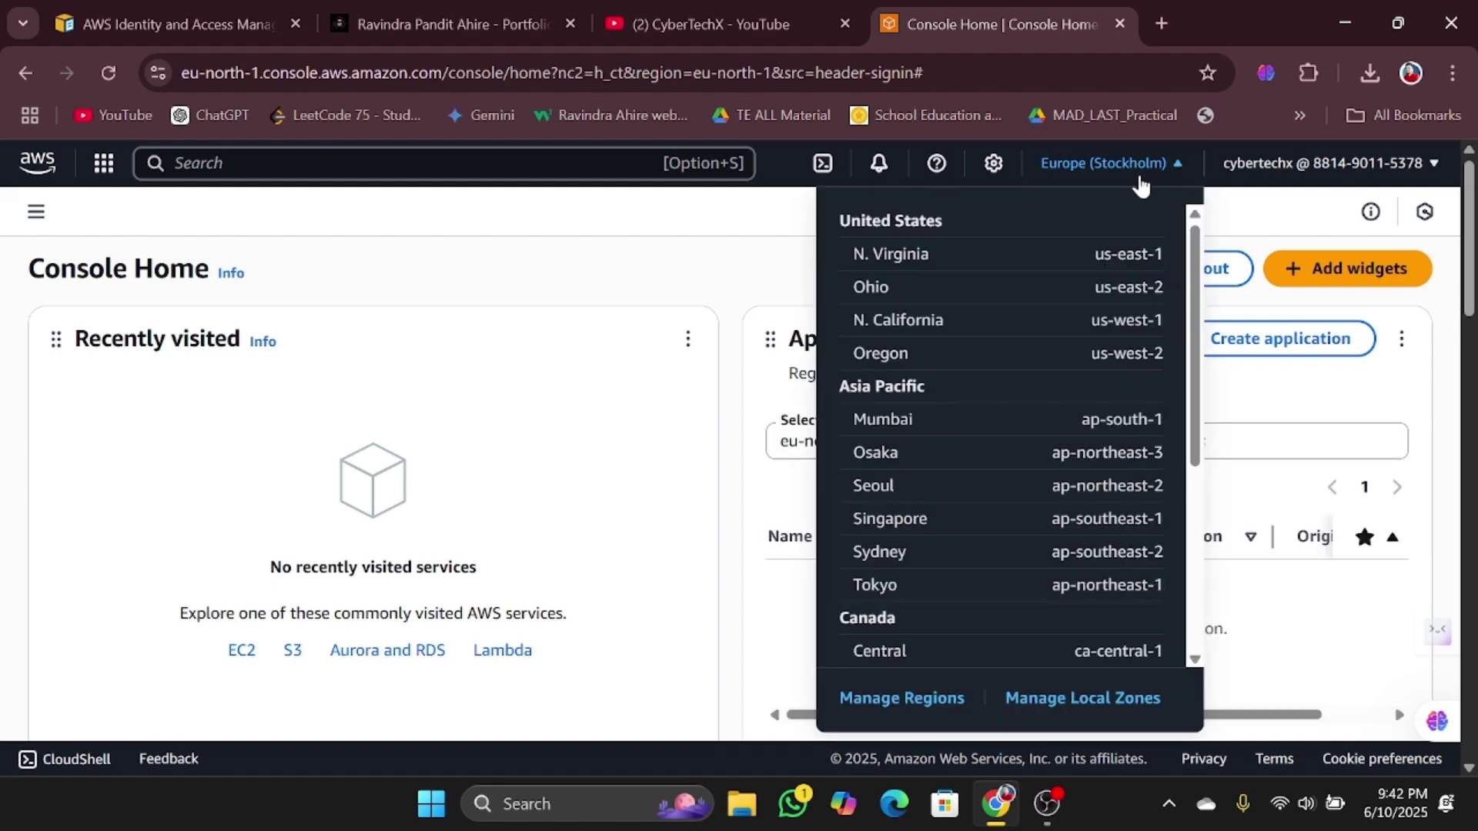
left_click(721, 251)
left_click(1328, 172)
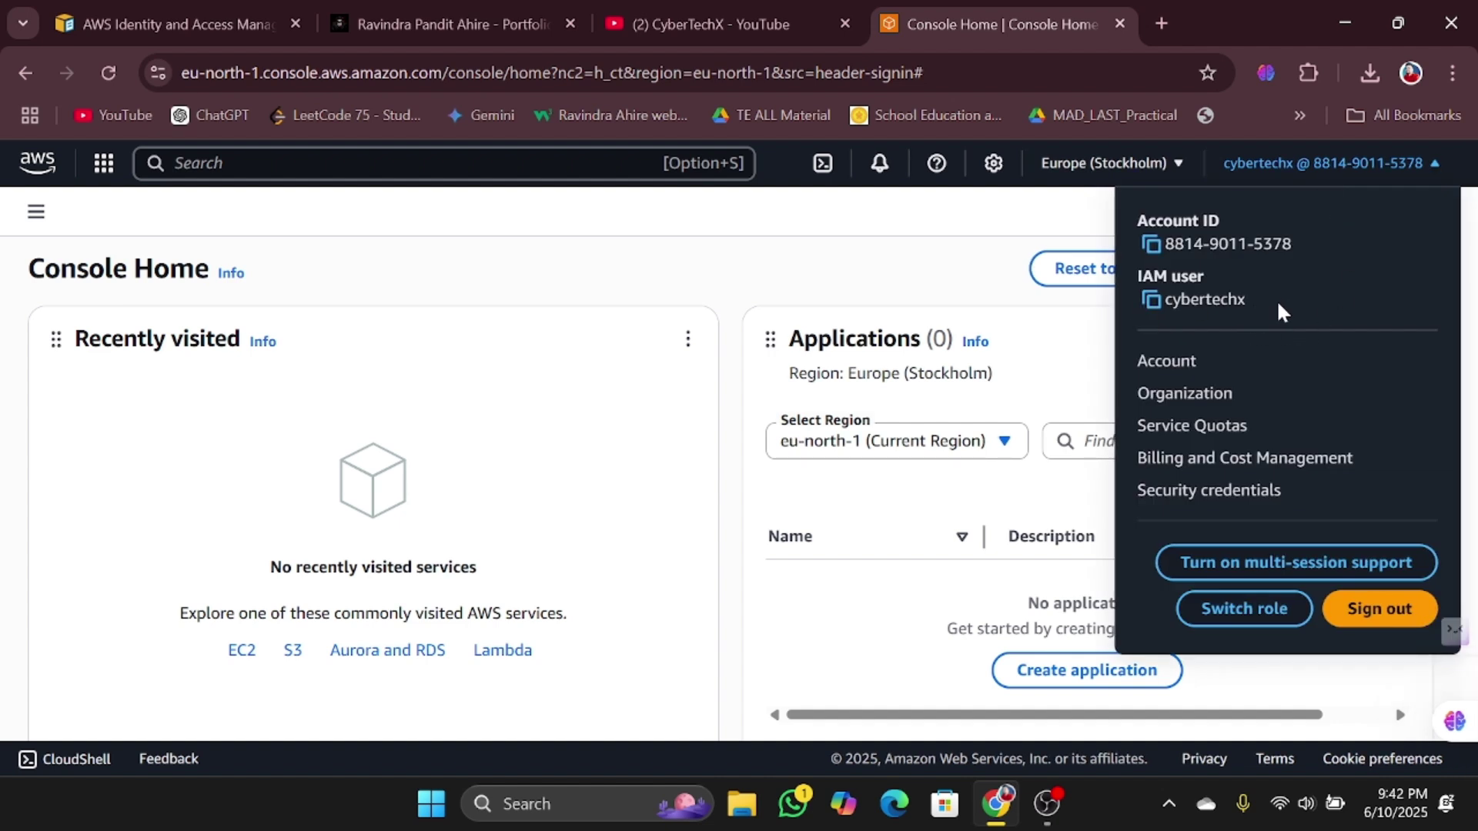
left_click_drag(1276, 300, 1162, 247)
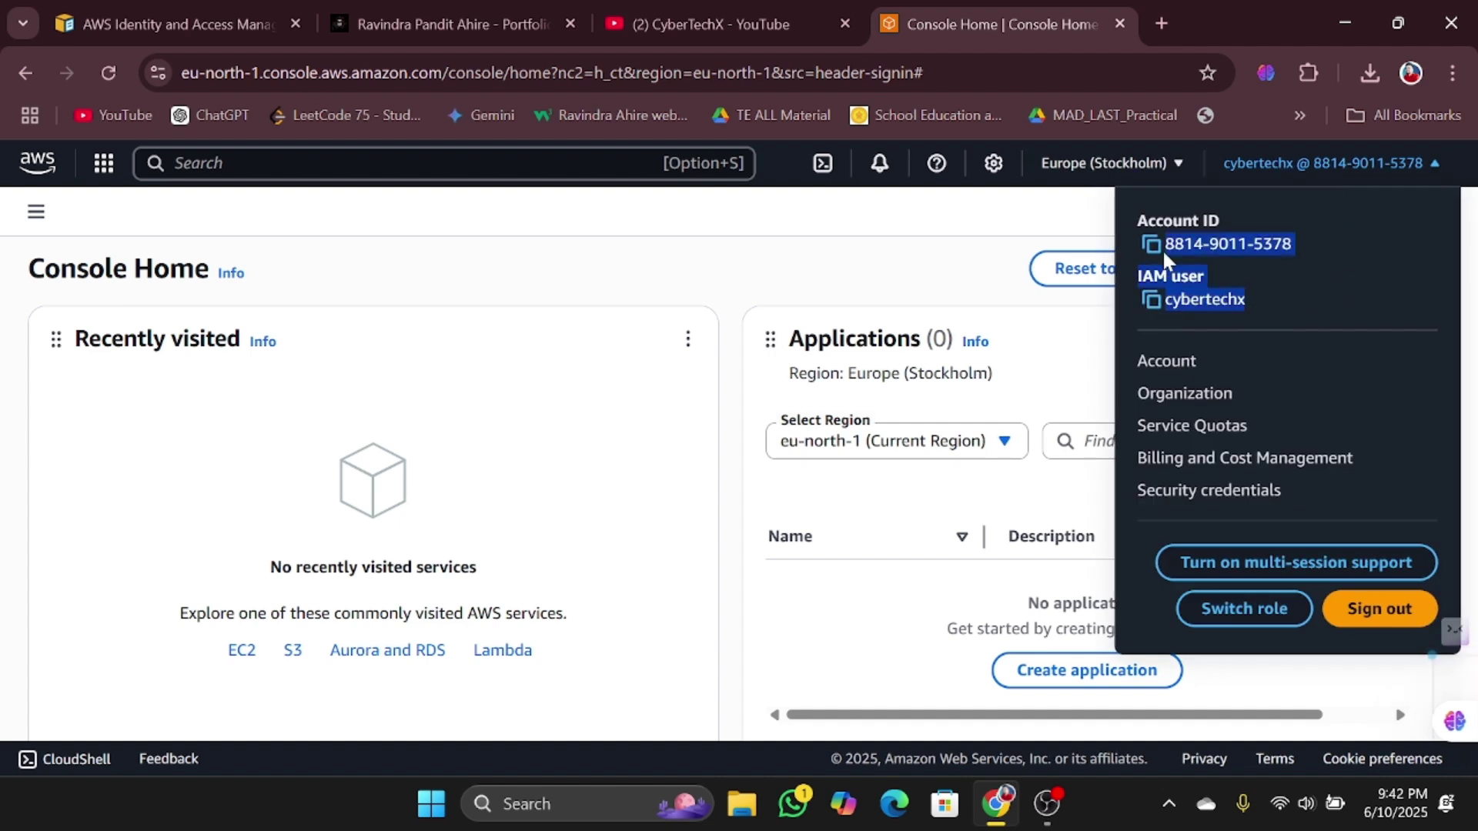
left_click(1314, 299)
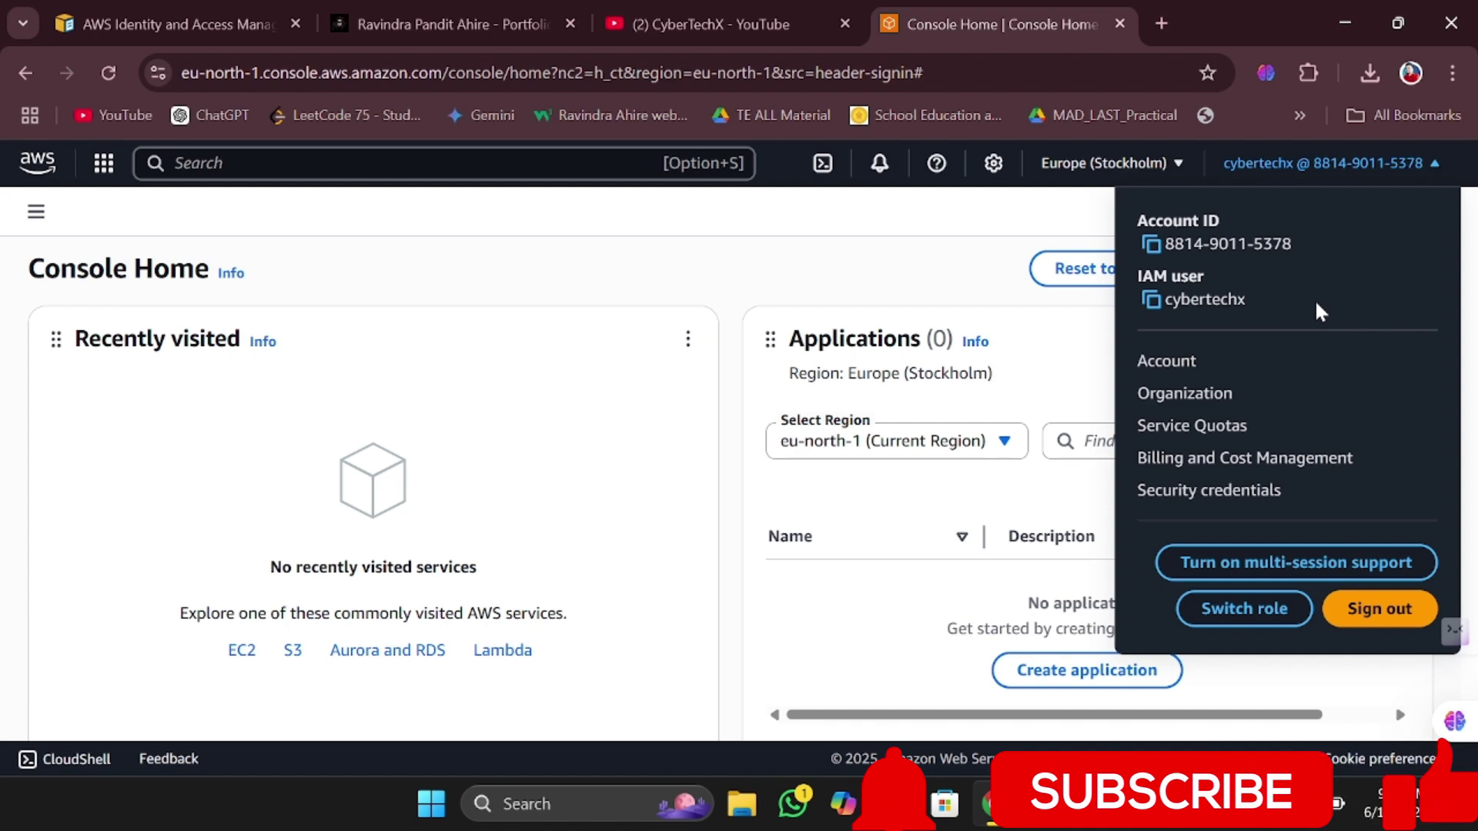
left_click(882, 264)
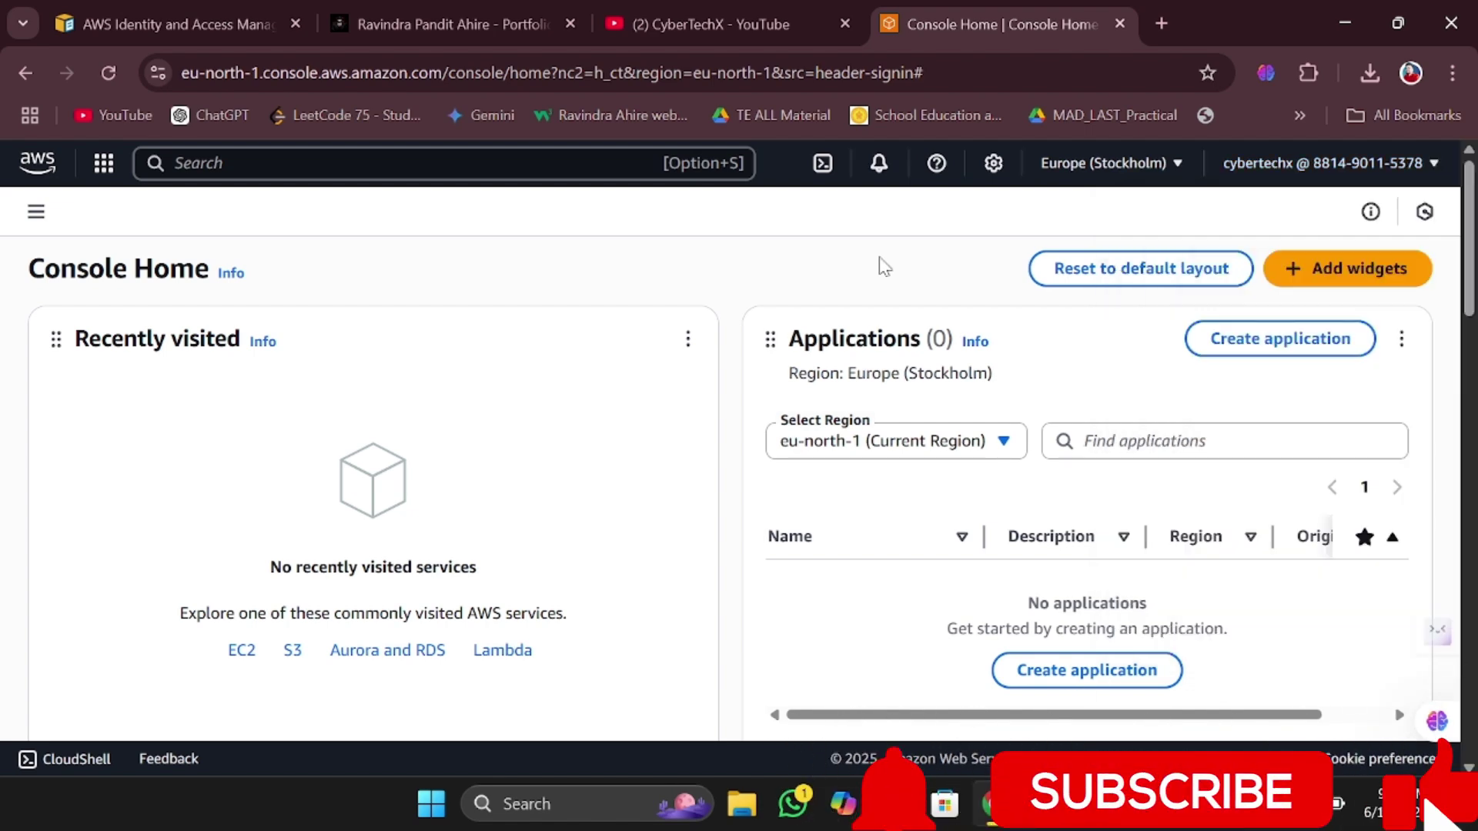
scroll(883, 265, "down", 1)
scroll(883, 266, "up", 1)
scroll(882, 265, "down", 1)
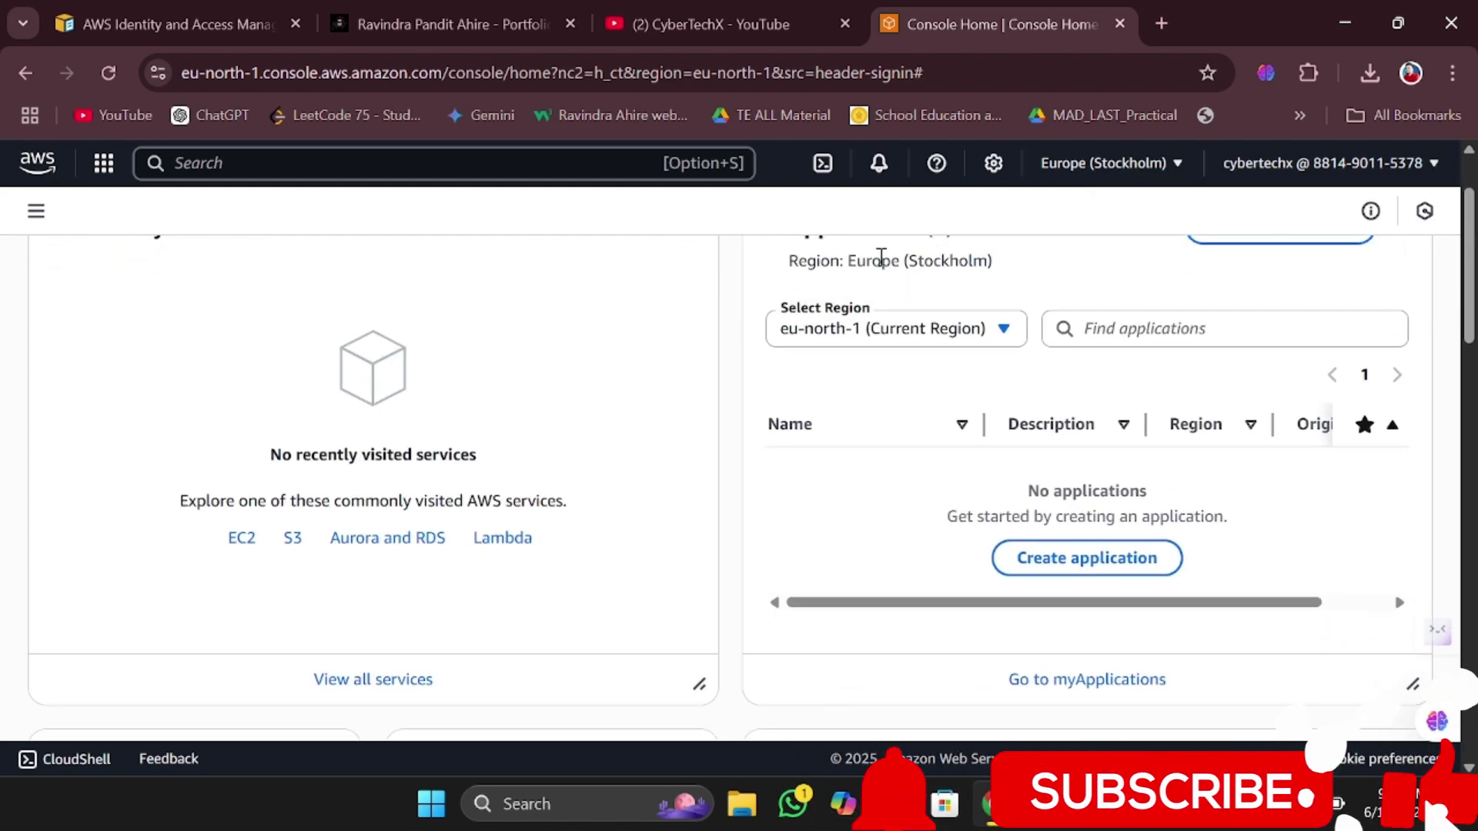
scroll(883, 265, "up", 1)
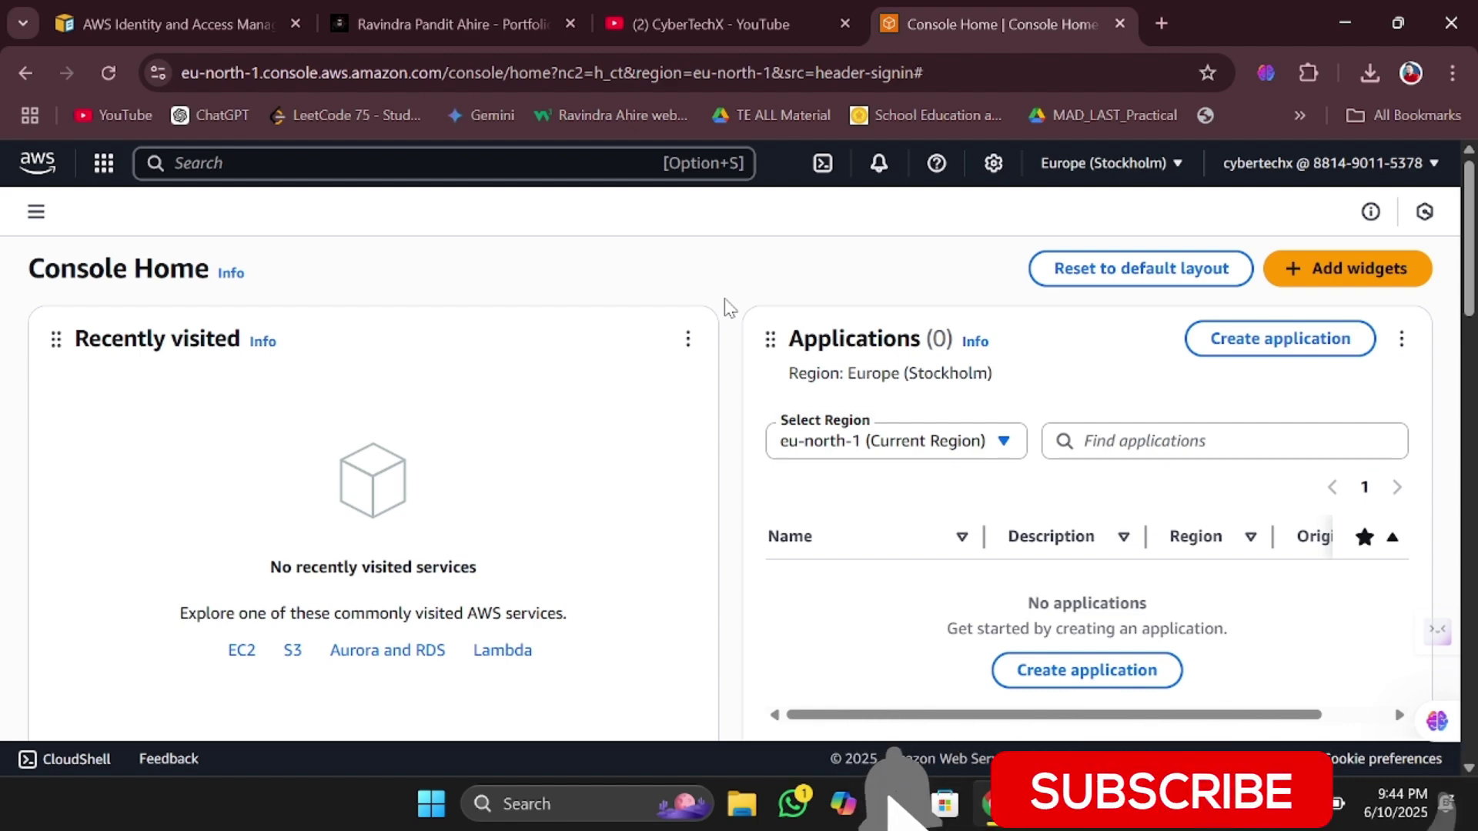
Search the AWS services for "cloudtri" and open CloudTrail.
left_click(507, 158)
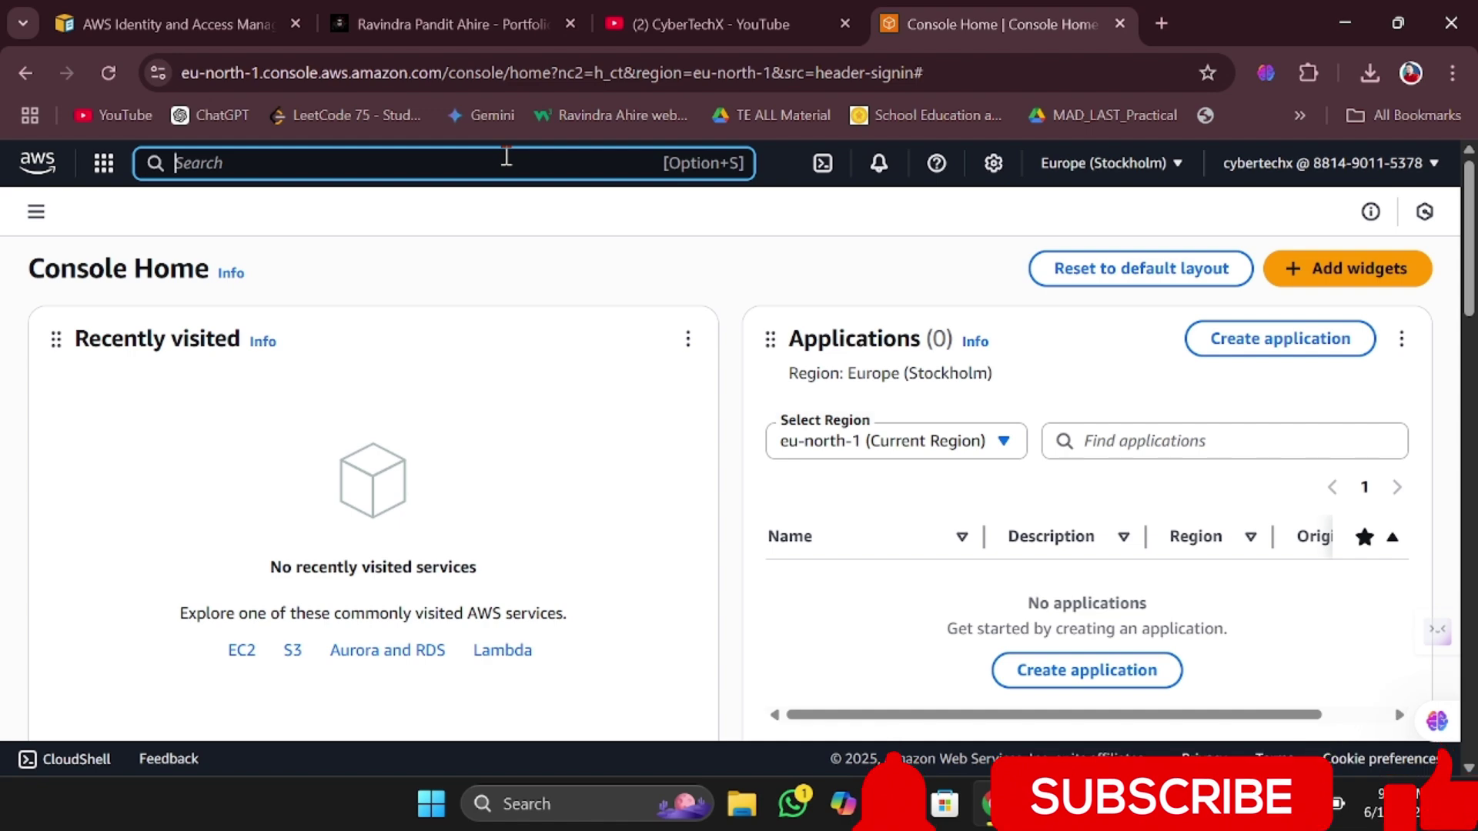
type("cloud")
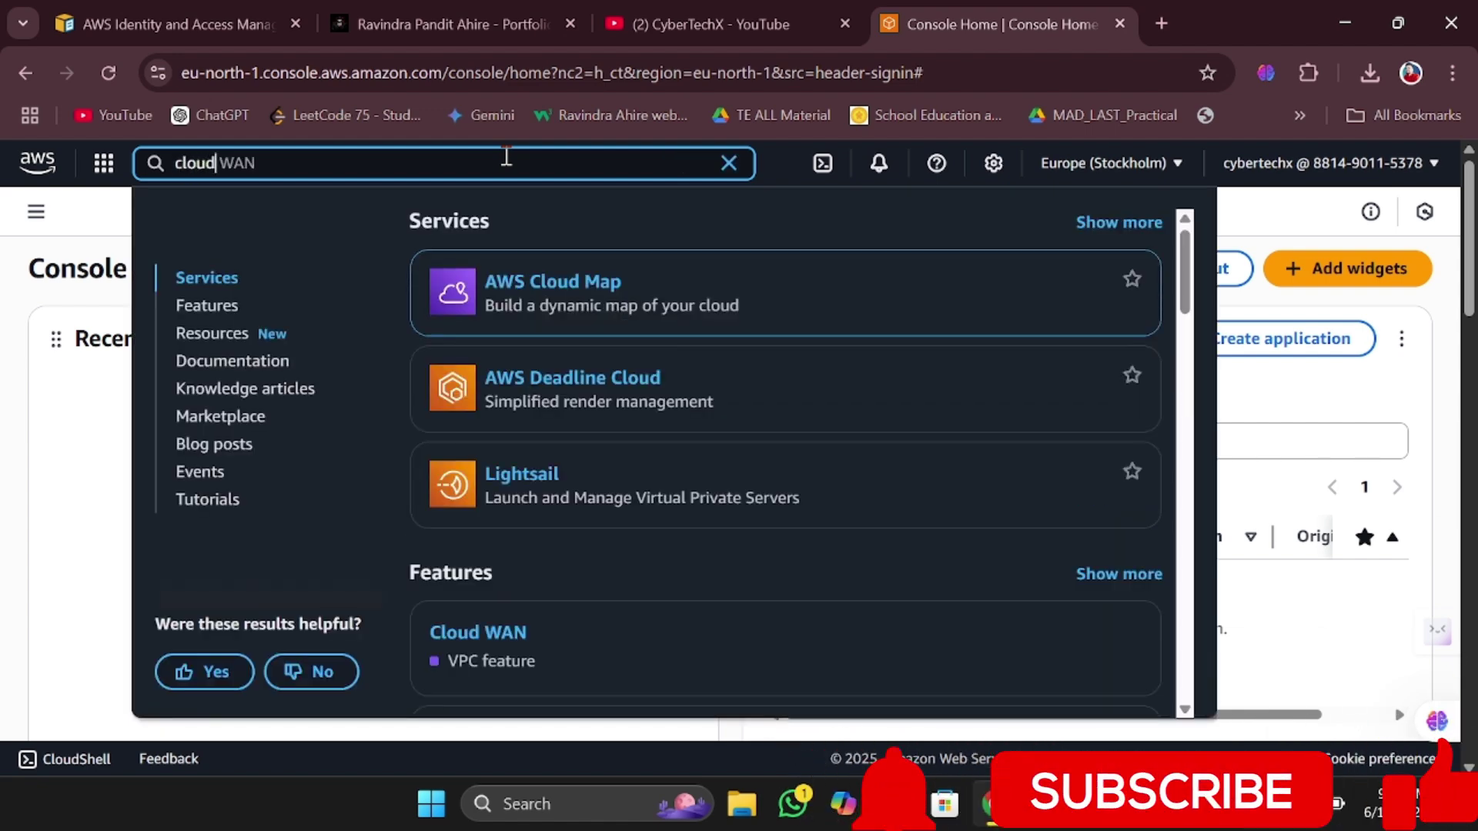
type("tri")
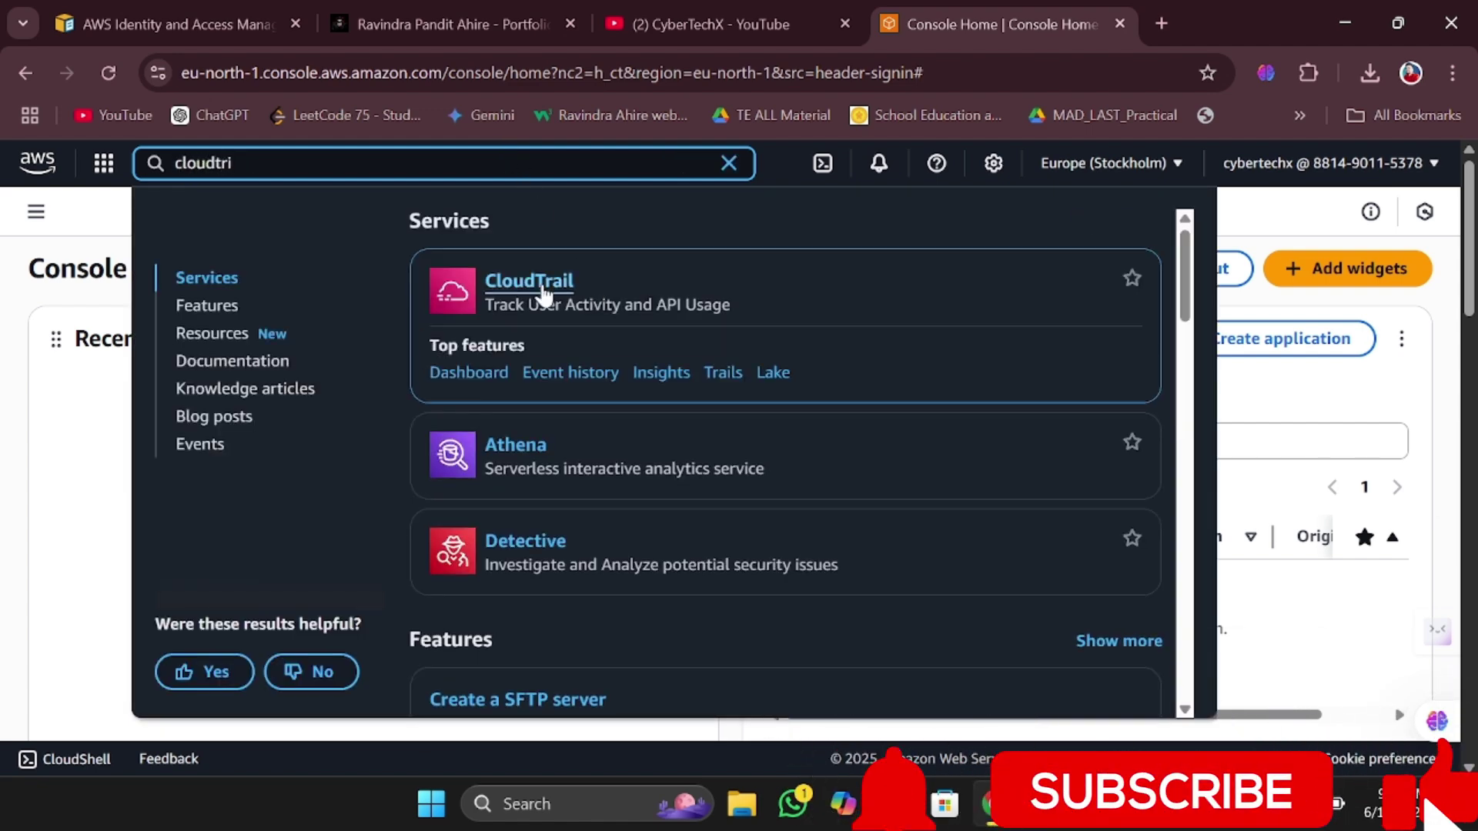
left_click(529, 280)
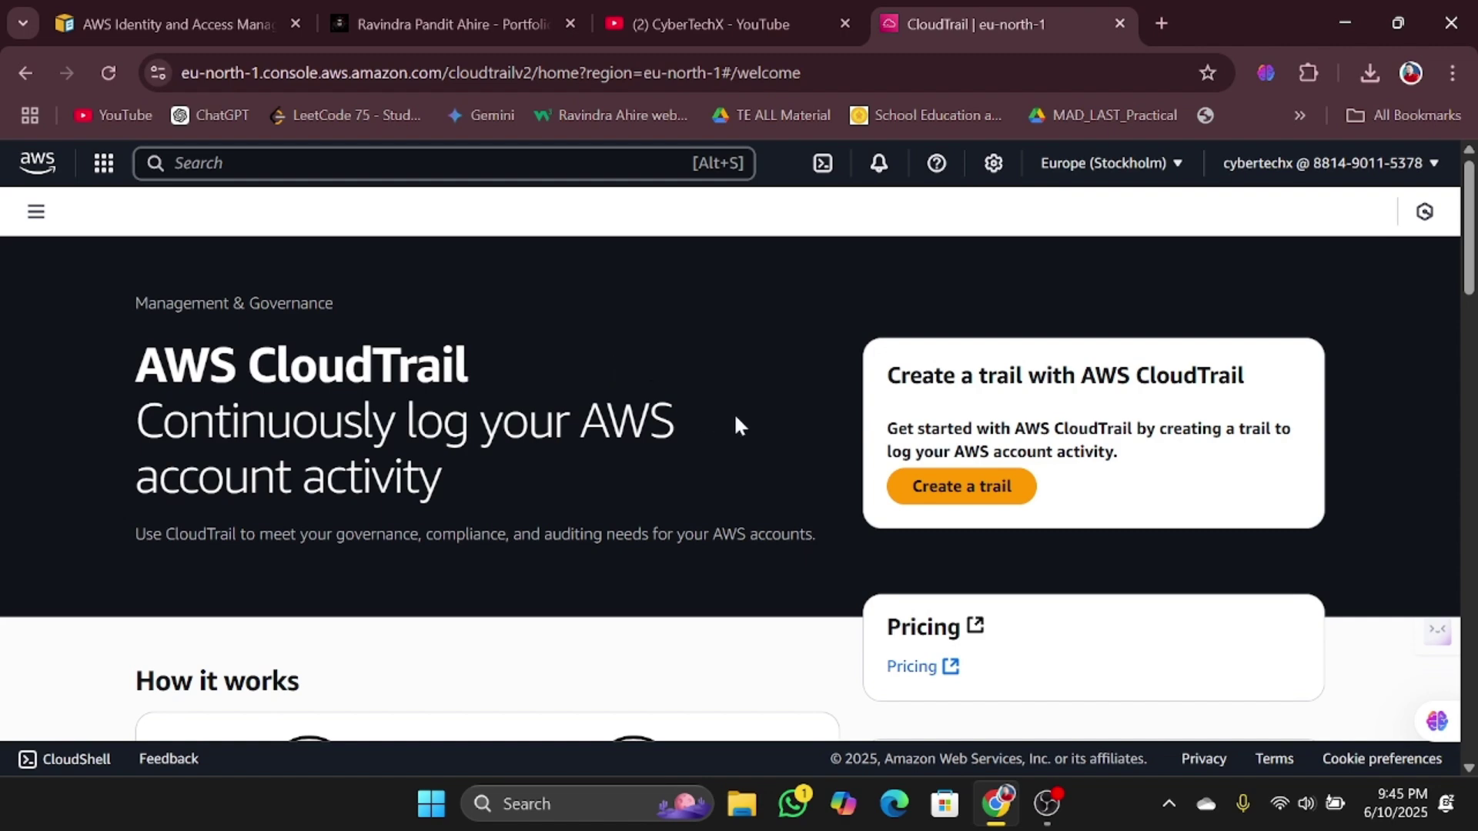
Read the AWS CloudTrail heading and its tagline about continuously logging AWS account activity on the welcome page.
scroll(754, 435, "down", 1)
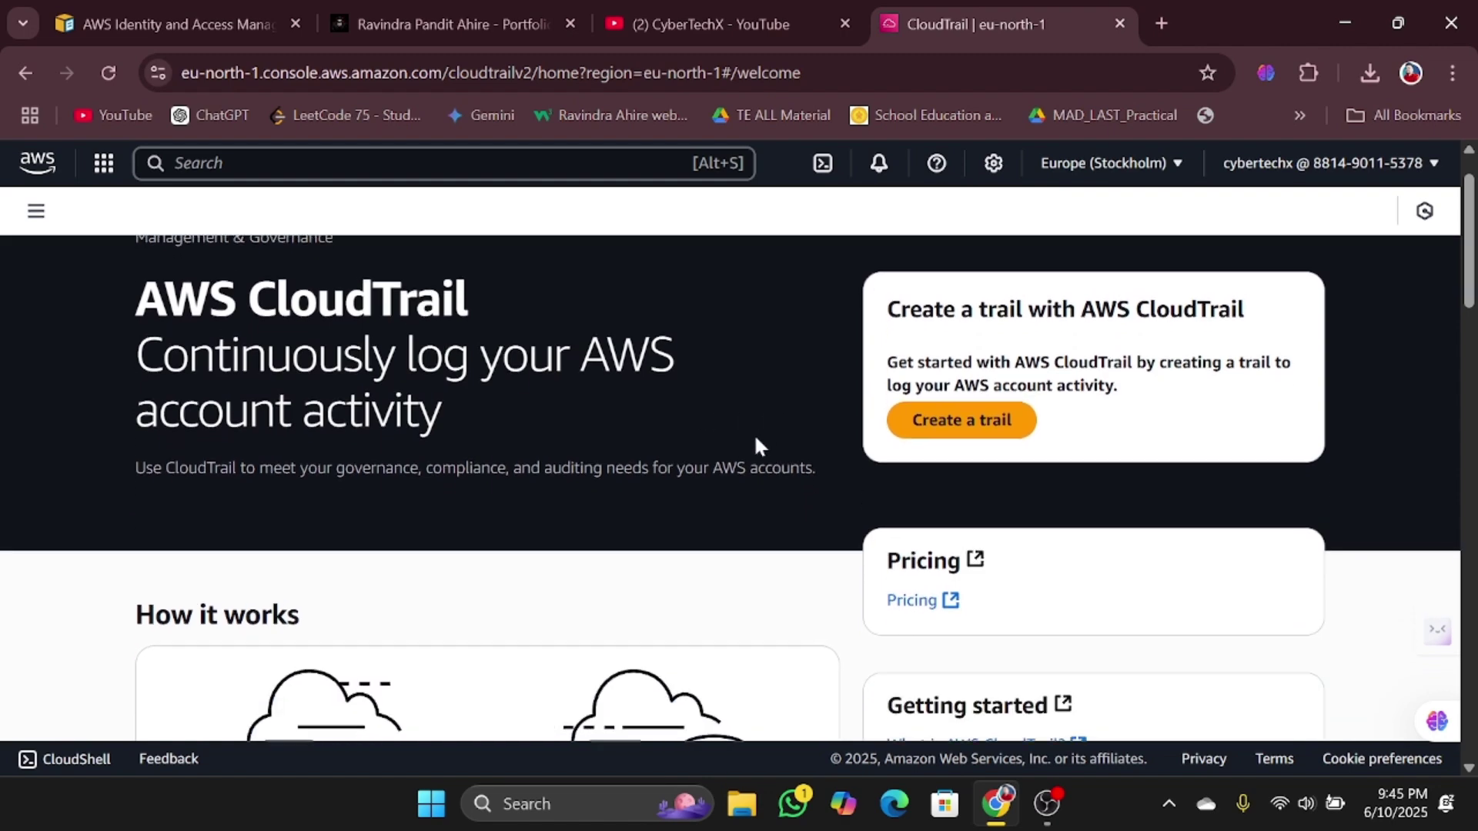
scroll(755, 439, "up", 1)
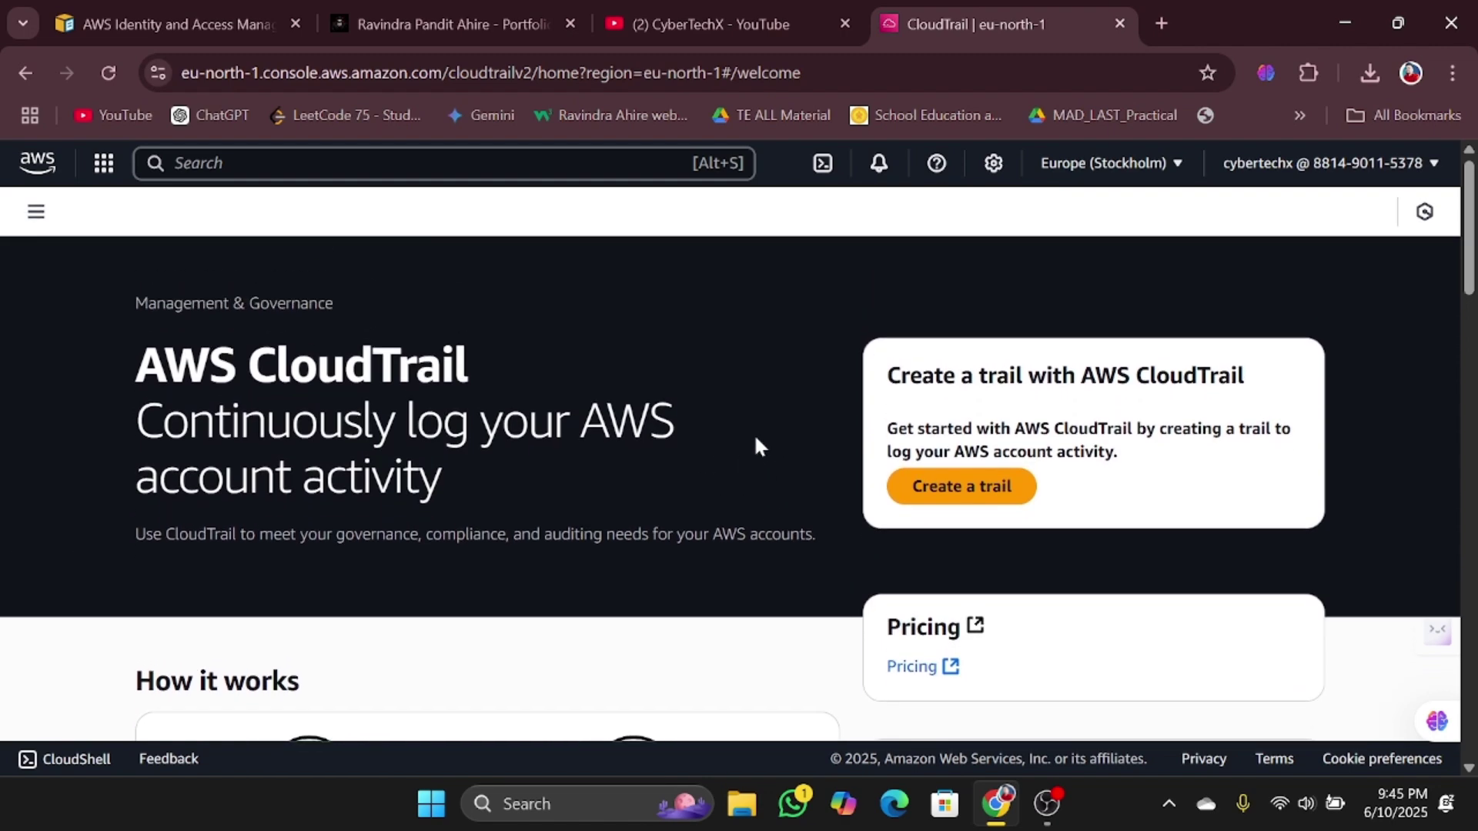
left_click_drag(137, 362, 543, 362)
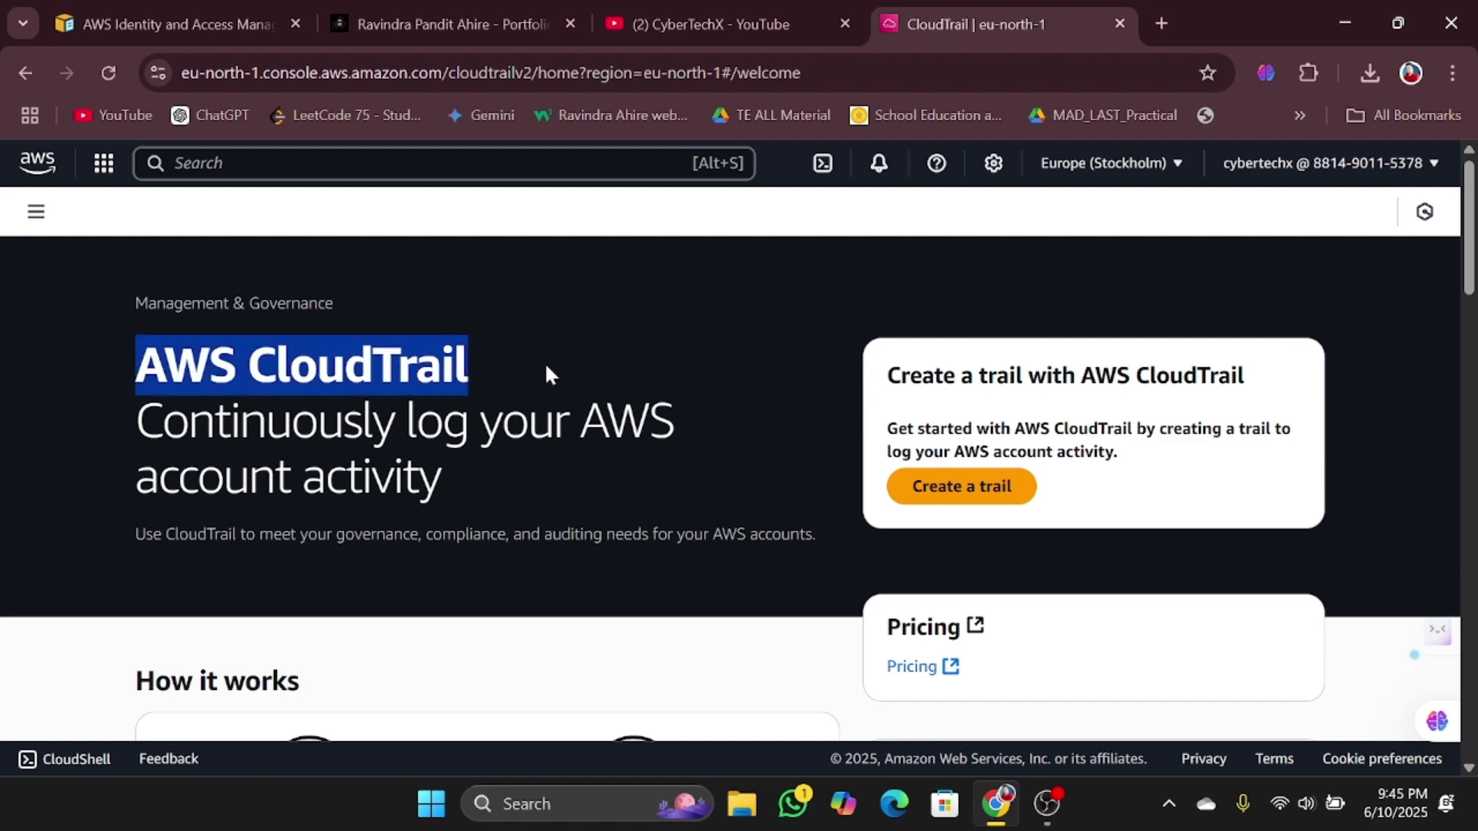
left_click(108, 452)
left_click_drag(108, 452, 561, 494)
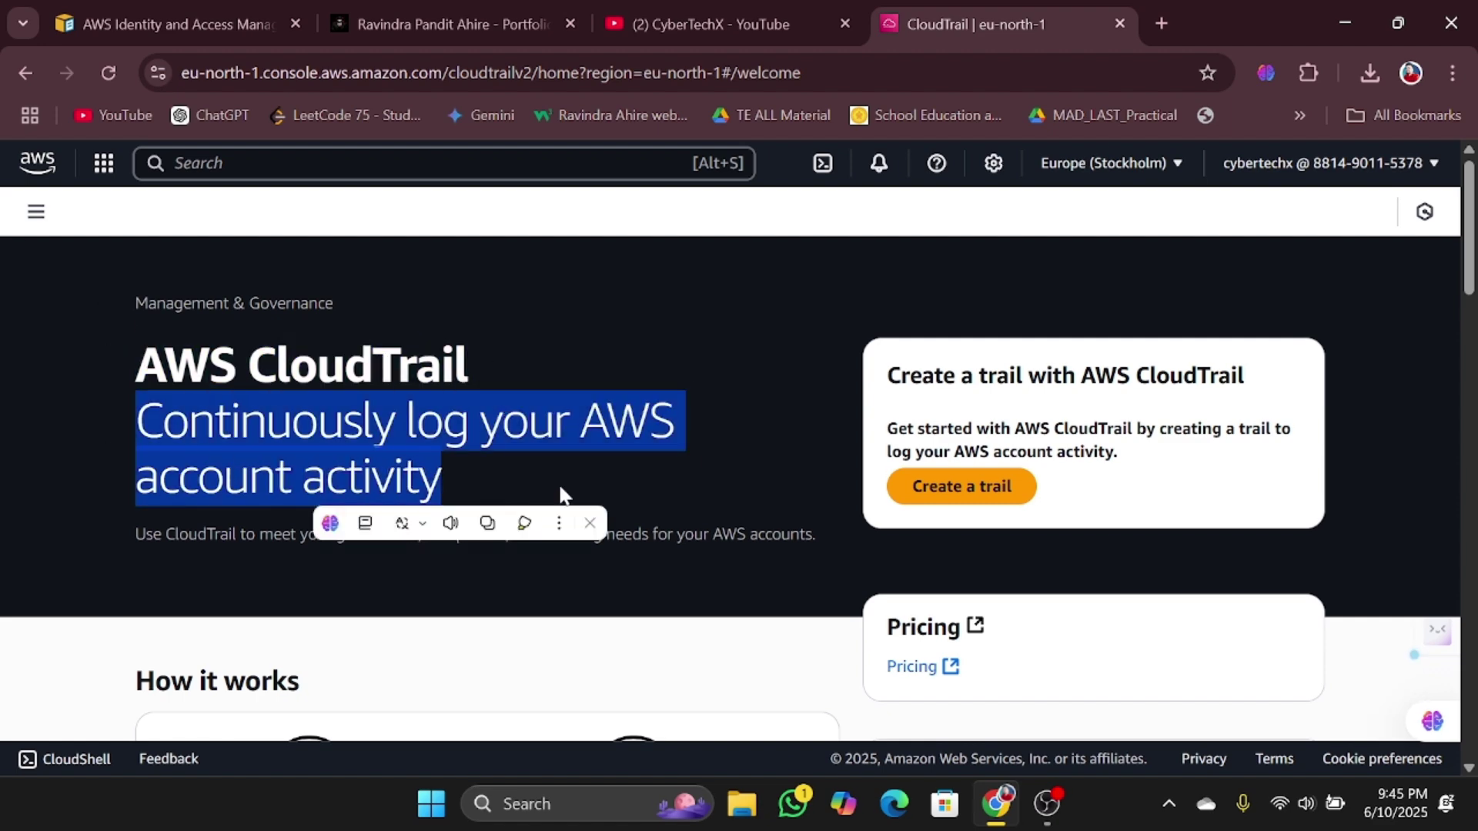
left_click(742, 396)
scroll(742, 397, "down", 1)
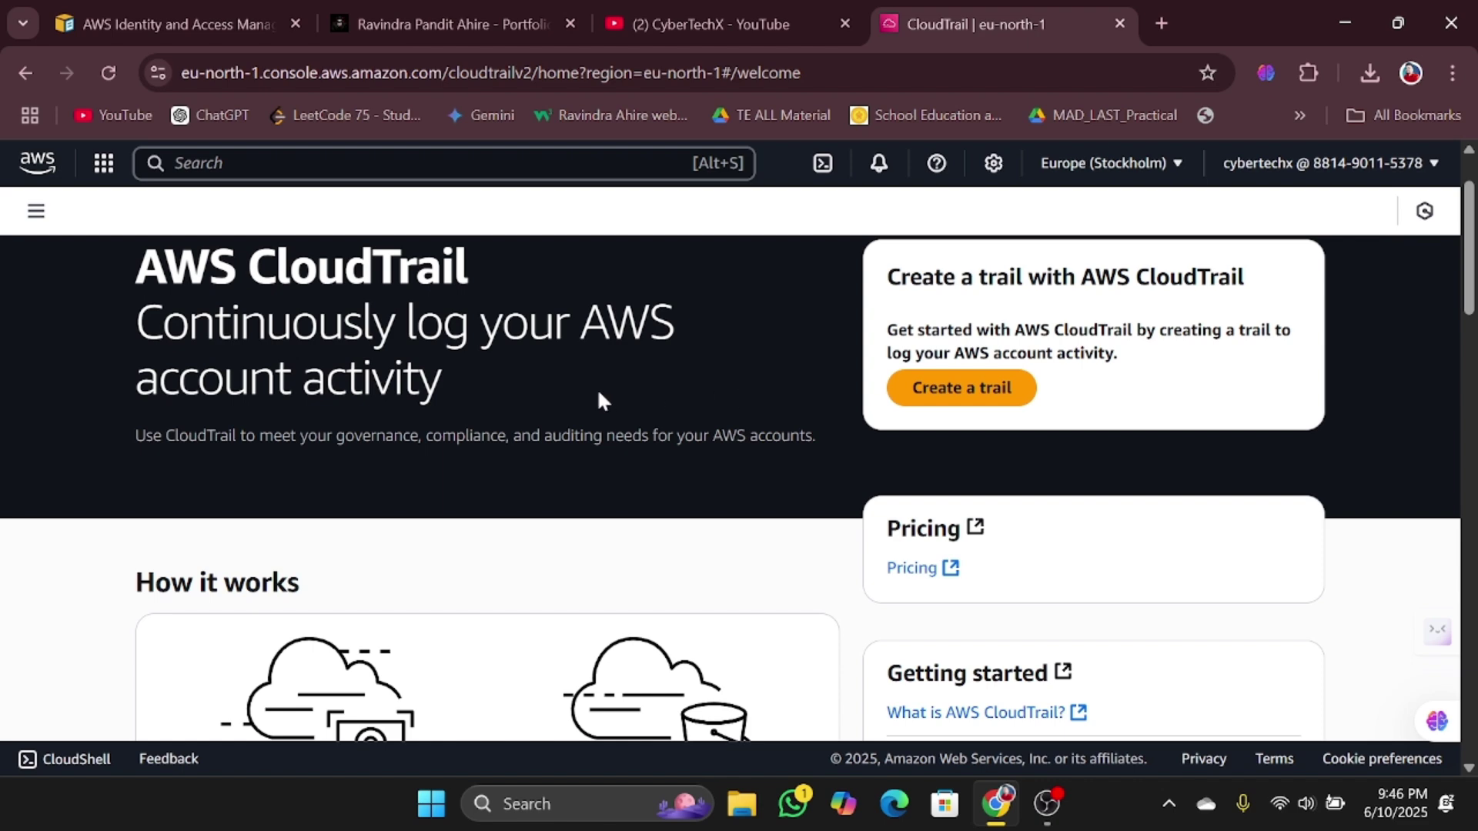
left_click_drag(597, 387, 124, 286)
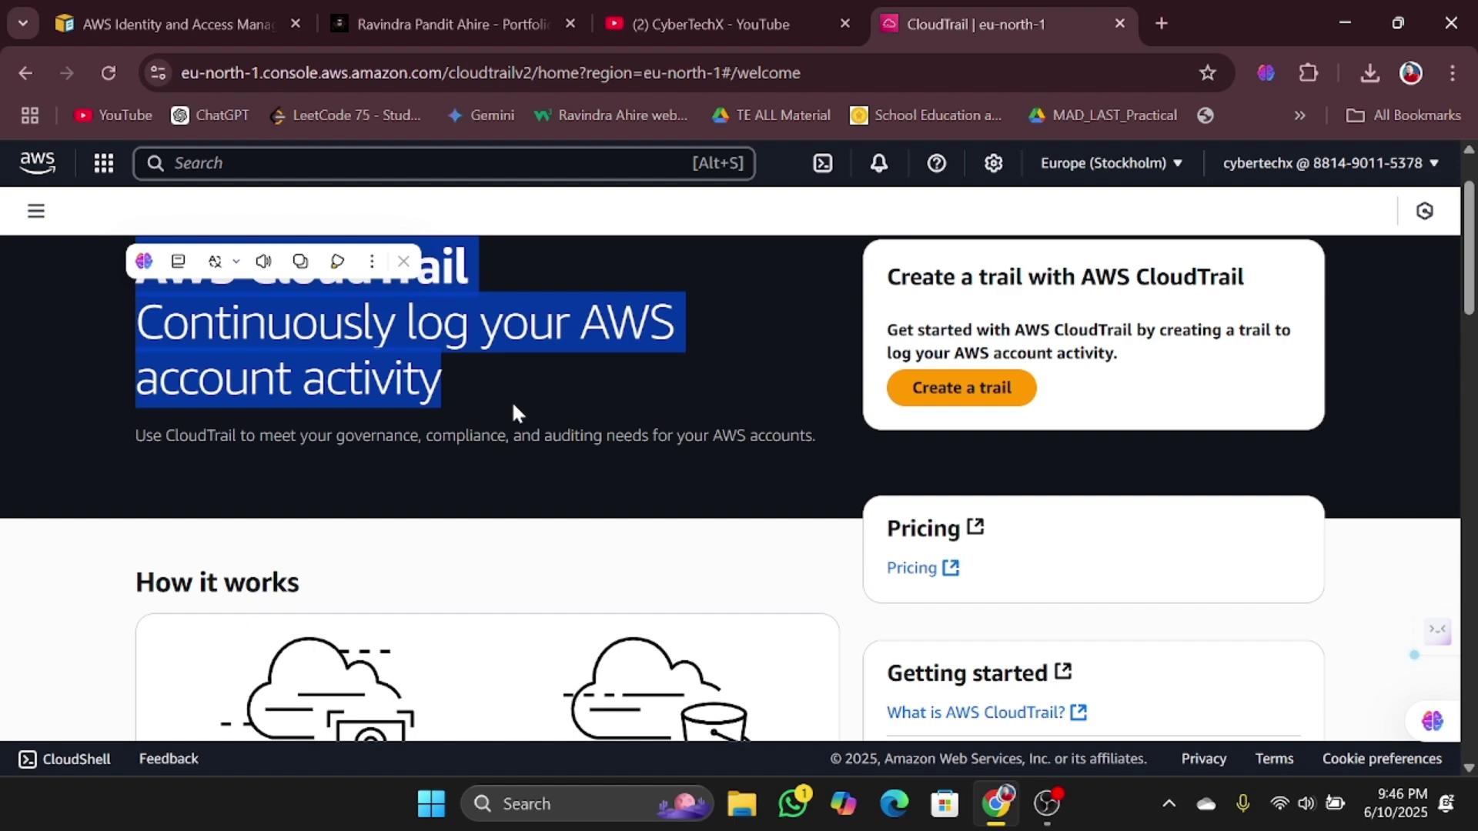
left_click(514, 414)
Look through the How it works and Benefits and features sections of the CloudTrail welcome page.
scroll(513, 414, "down", 3)
scroll(513, 413, "down", 2)
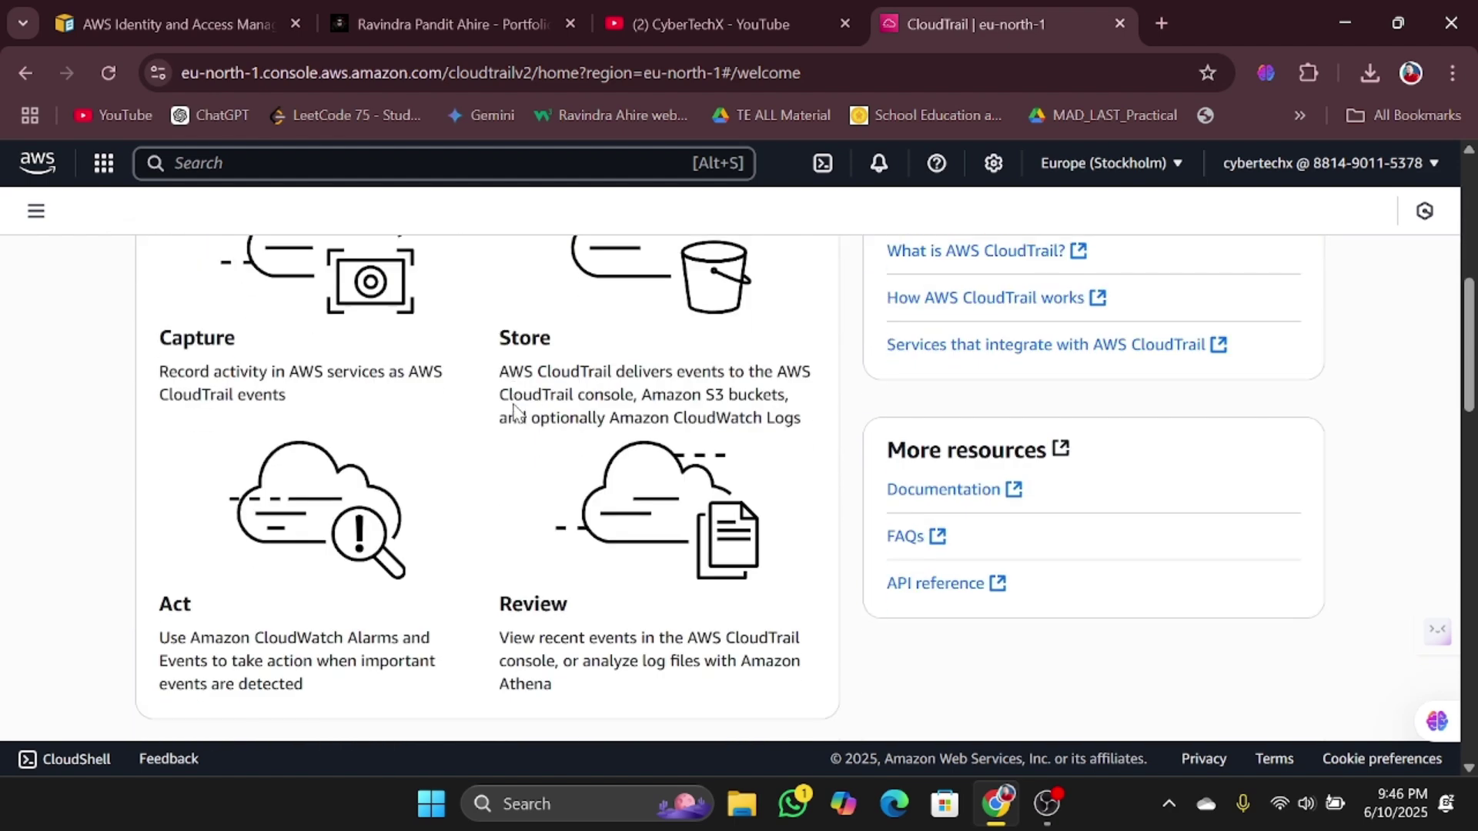
scroll(436, 433, "down", 1)
scroll(455, 485, "down", 3)
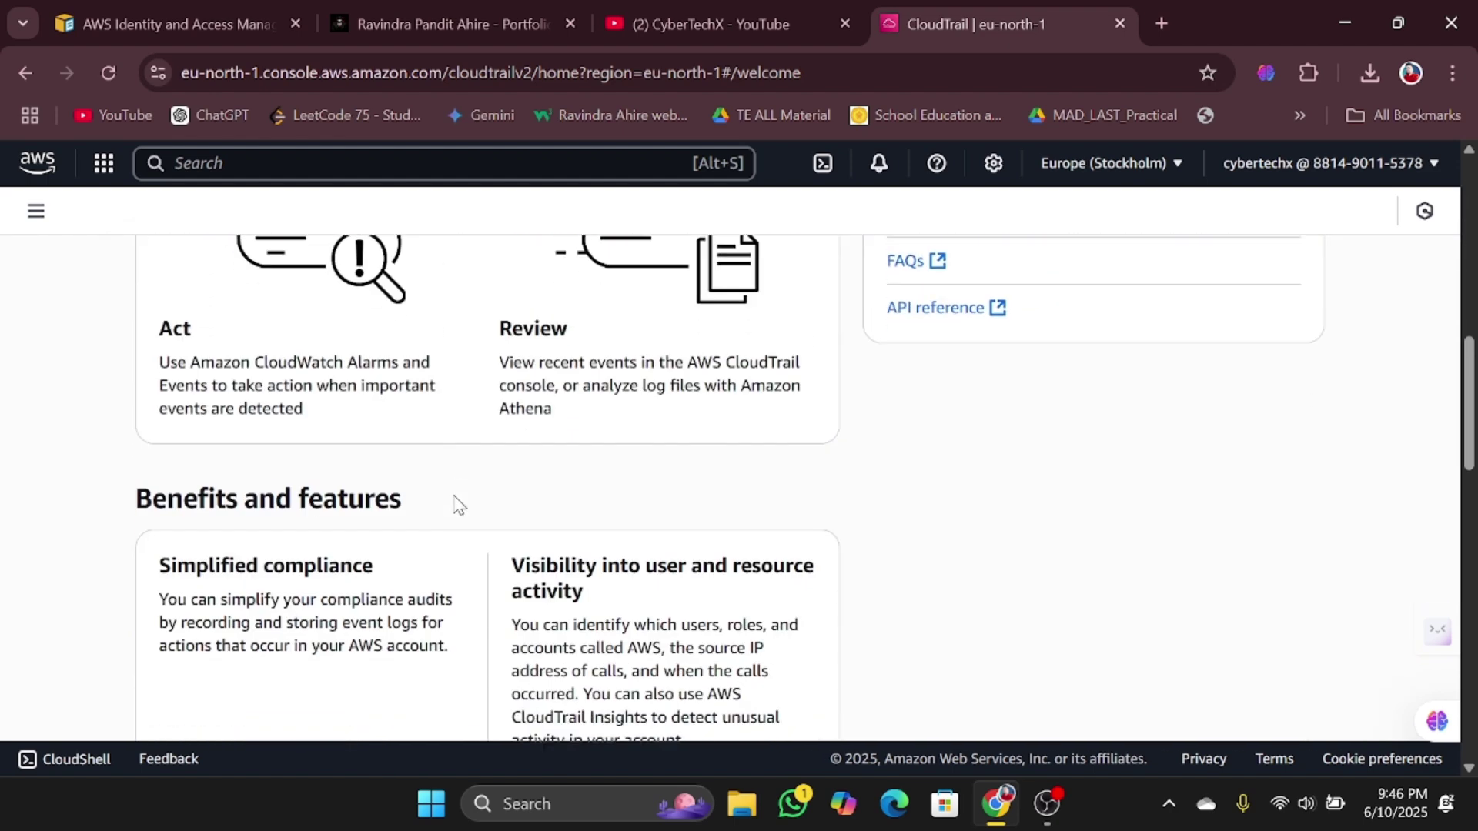
scroll(500, 492, "up", 6)
scroll(500, 490, "up", 5)
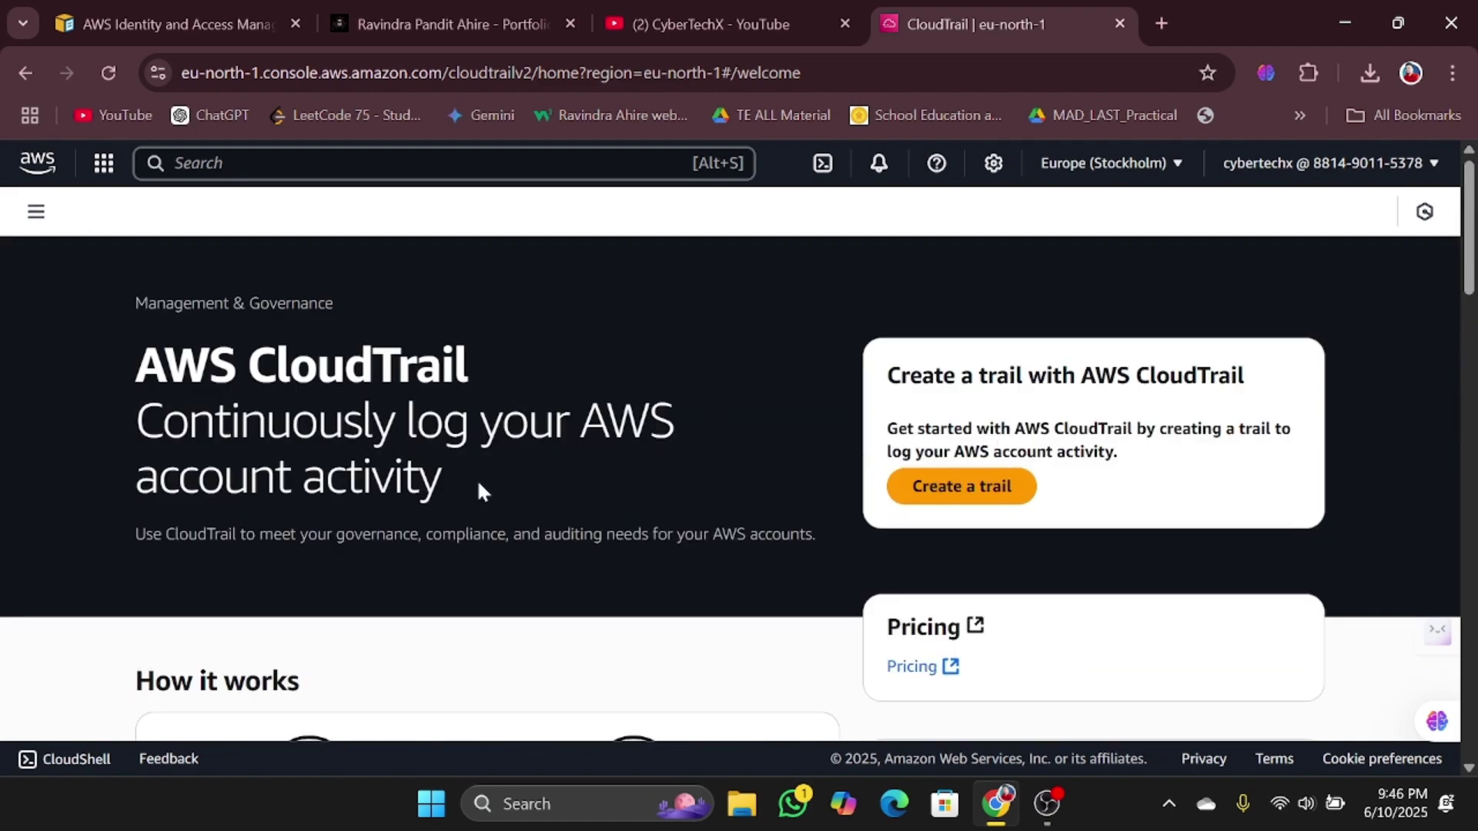
scroll(477, 481, "down", 10)
scroll(478, 488, "up", 10)
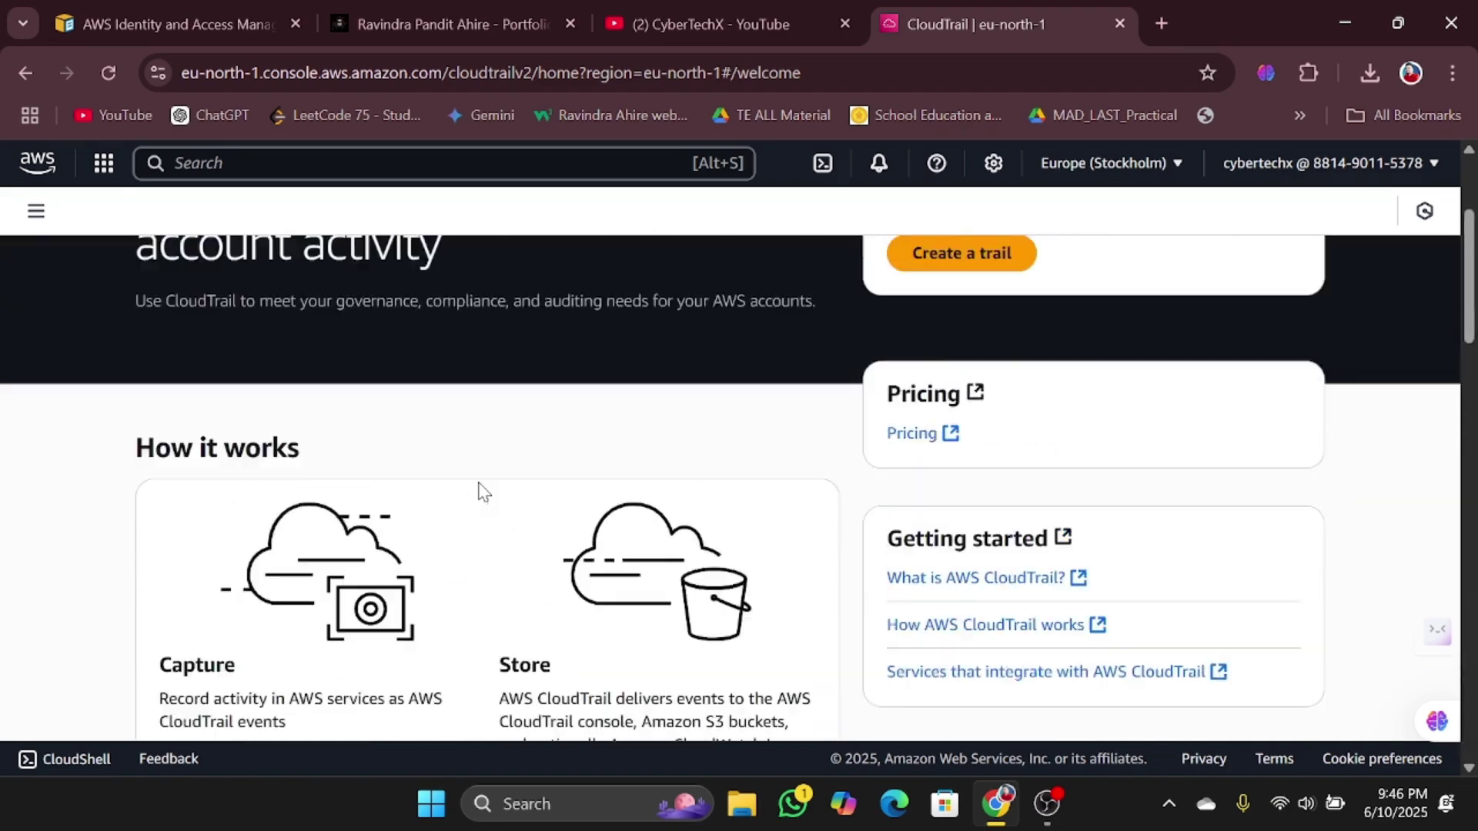
Switch to the CyberTechX YouTube channel and view its playlists and channel header.
mouse_move(792, 9)
left_click(762, 11)
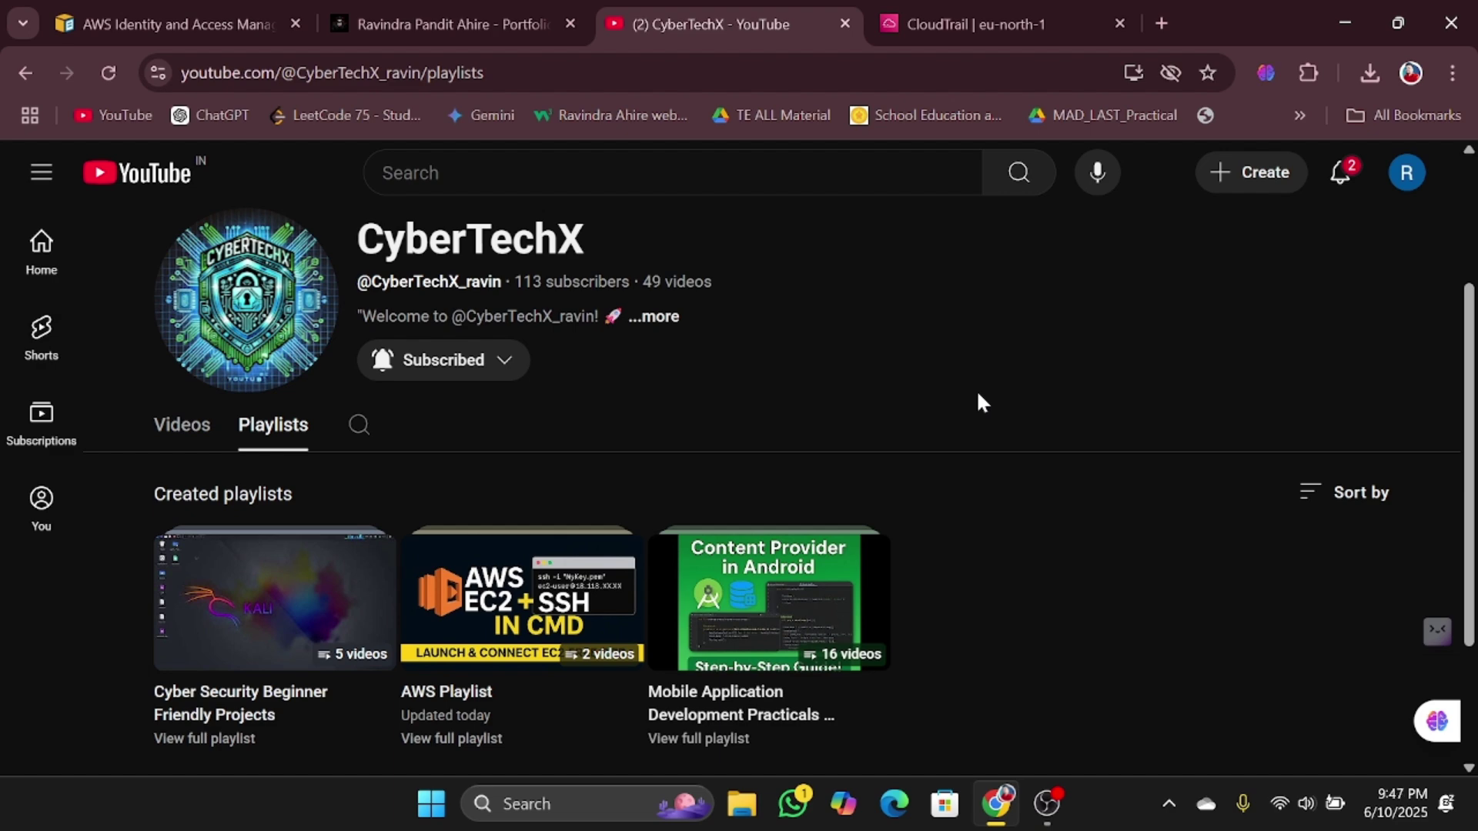
scroll(977, 396, "up", 3)
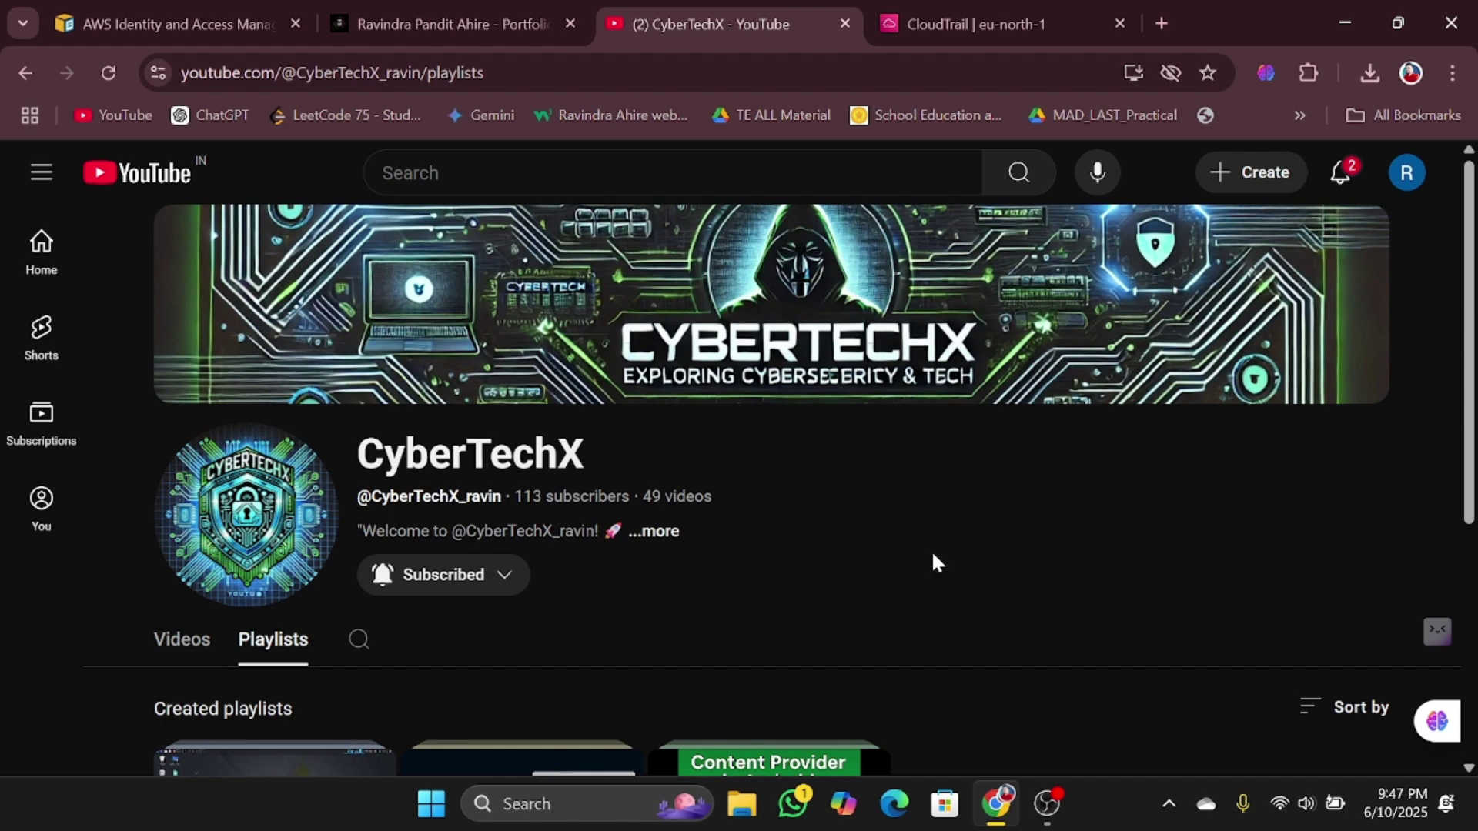
left_click(1046, 803)
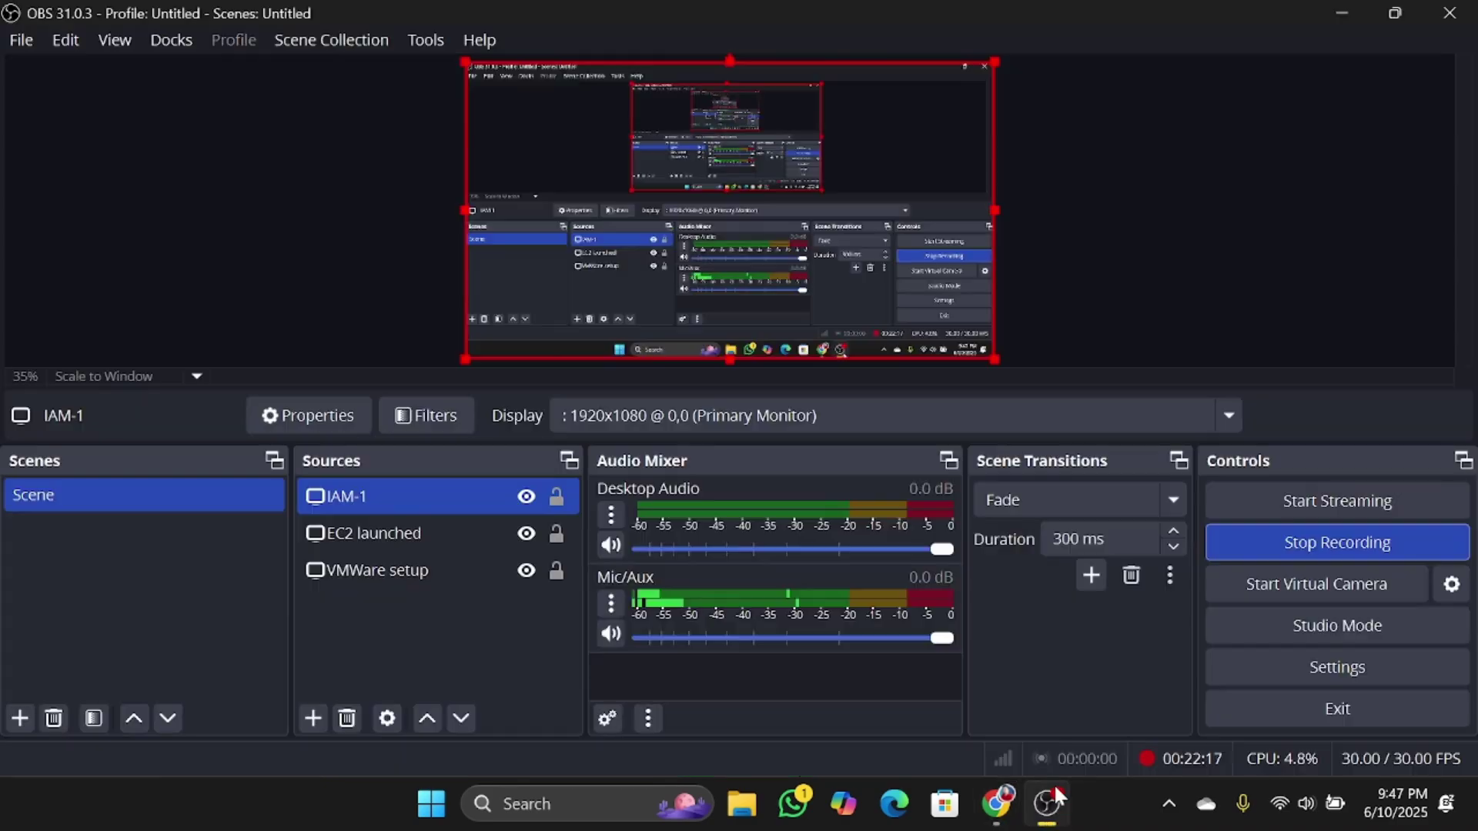